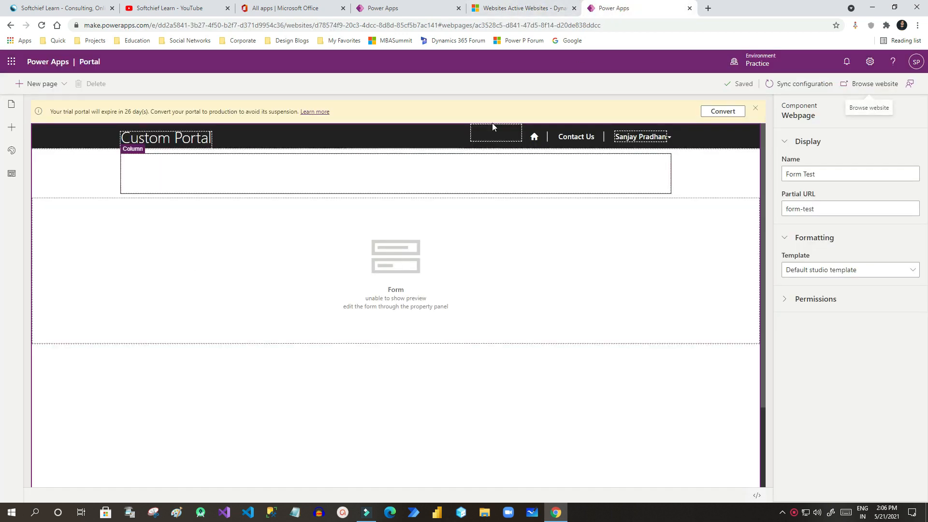
Move between the portal Studio, Active Websites and Power Apps tabs, ending on Power Apps Home.
left_click(417, 10)
left_click(506, 10)
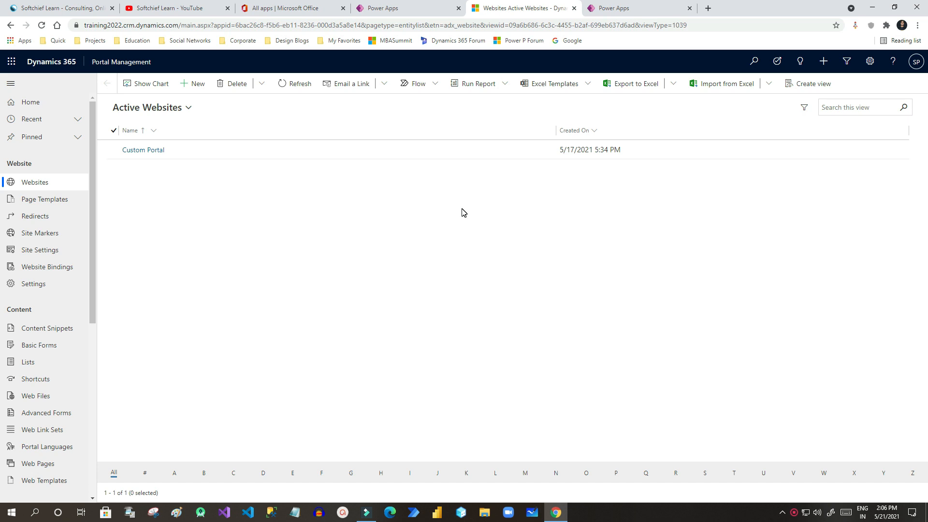
left_click(611, 10)
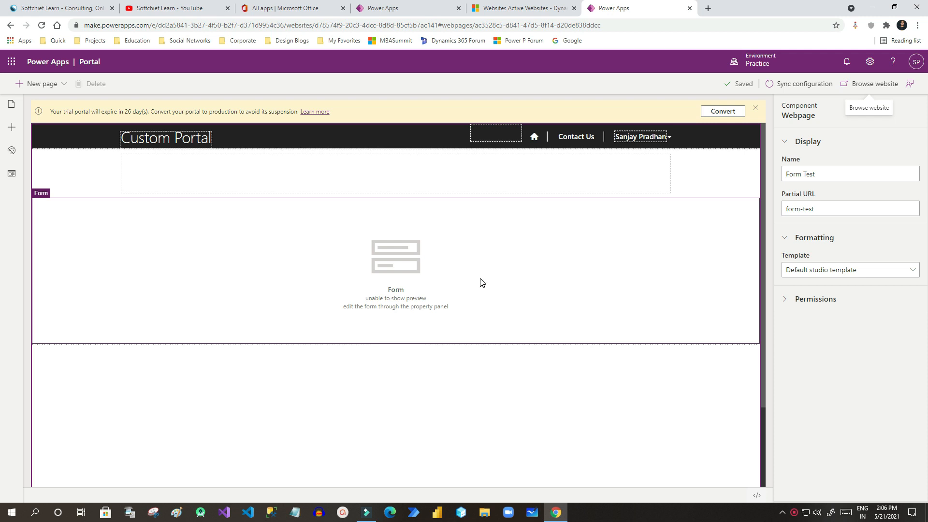
left_click(525, 9)
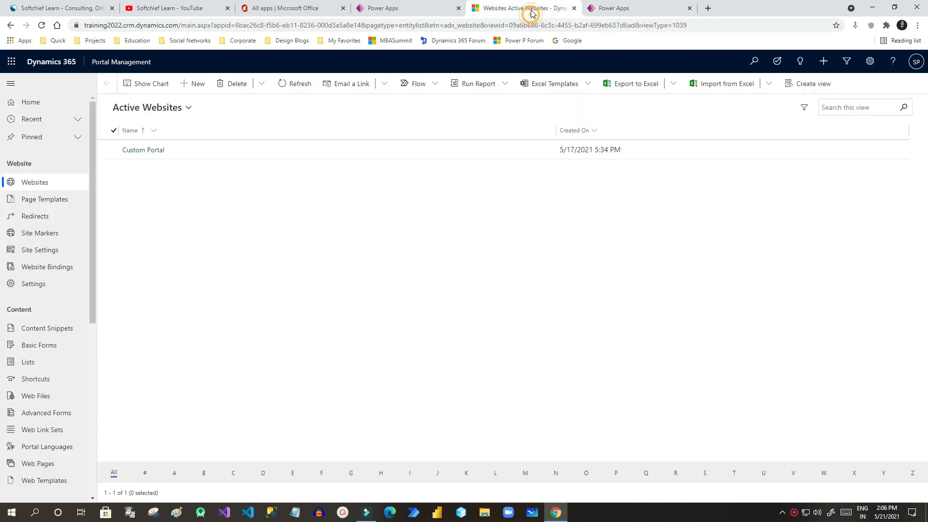
left_click(420, 15)
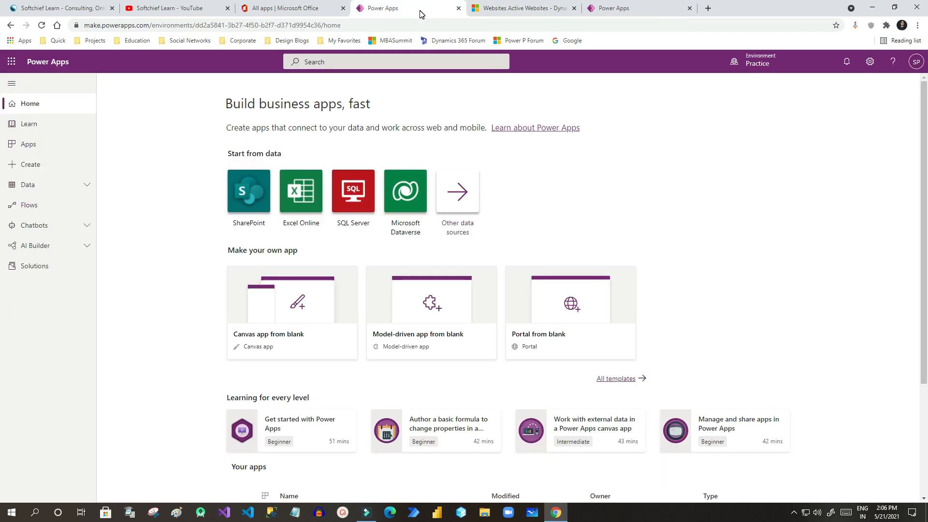
Open the Account table's Forms list under Data > Tables and start adding a form.
left_click(79, 192)
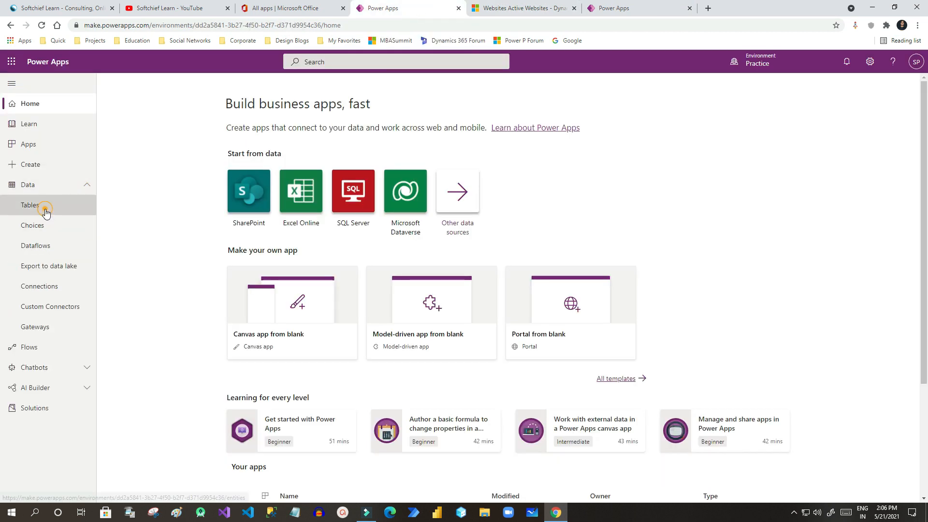
left_click(45, 208)
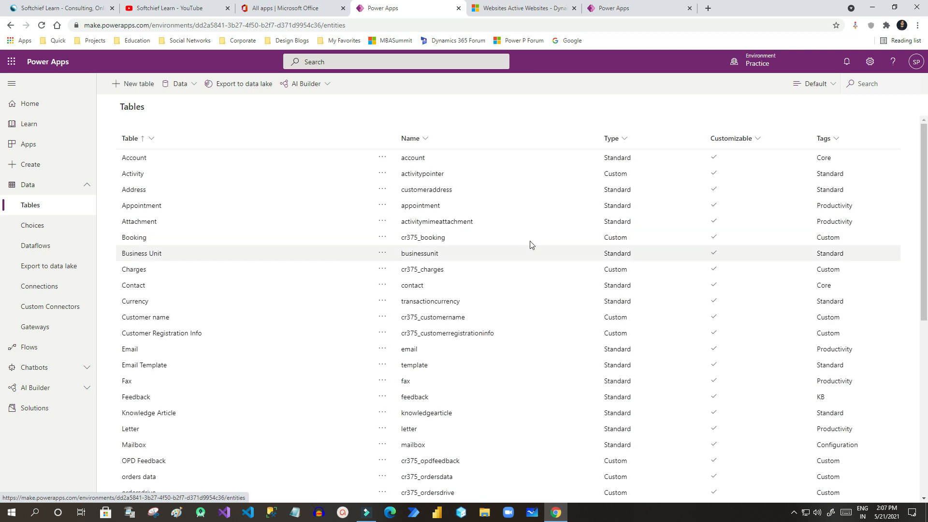
left_click(138, 159)
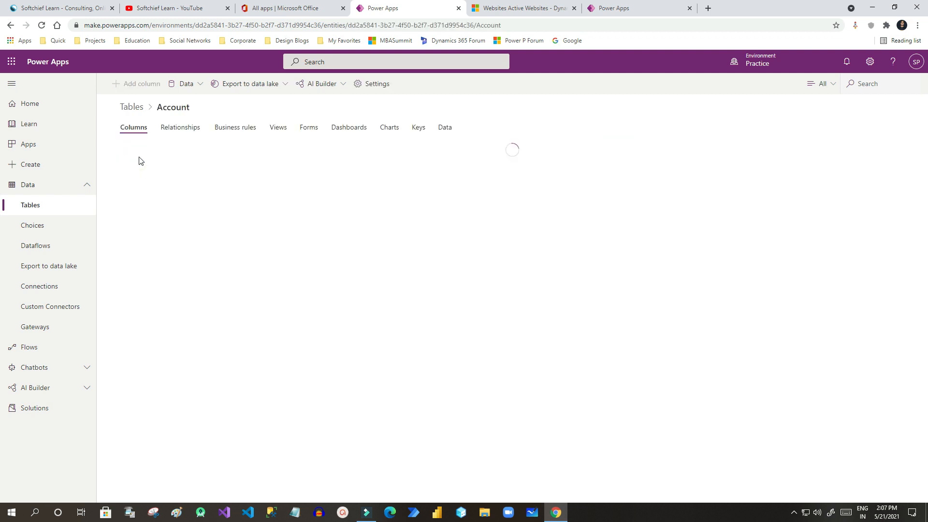
left_click(309, 130)
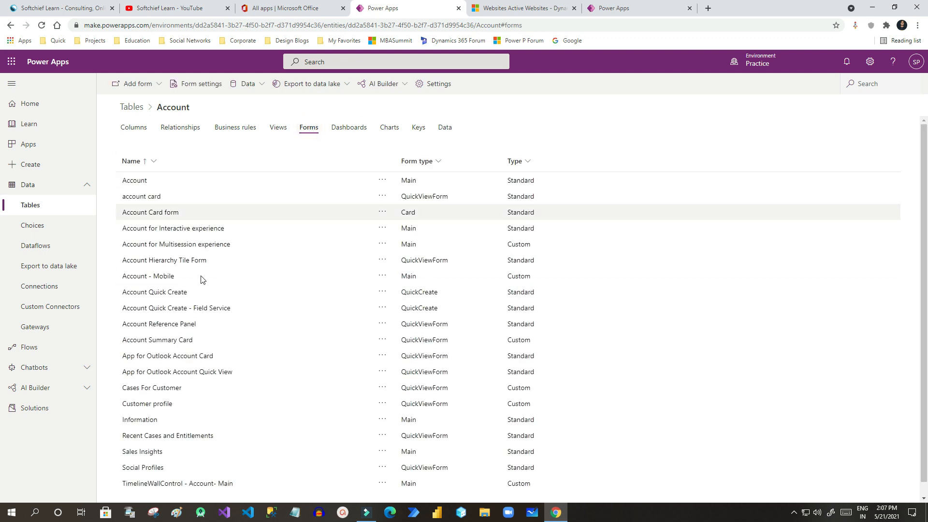
scroll(211, 339, "down", 1)
scroll(212, 341, "up", 1)
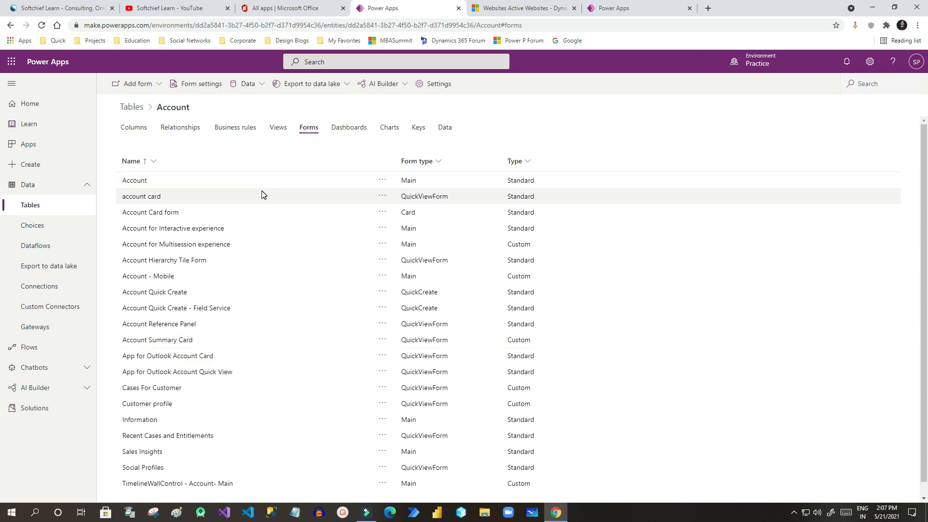
left_click(146, 85)
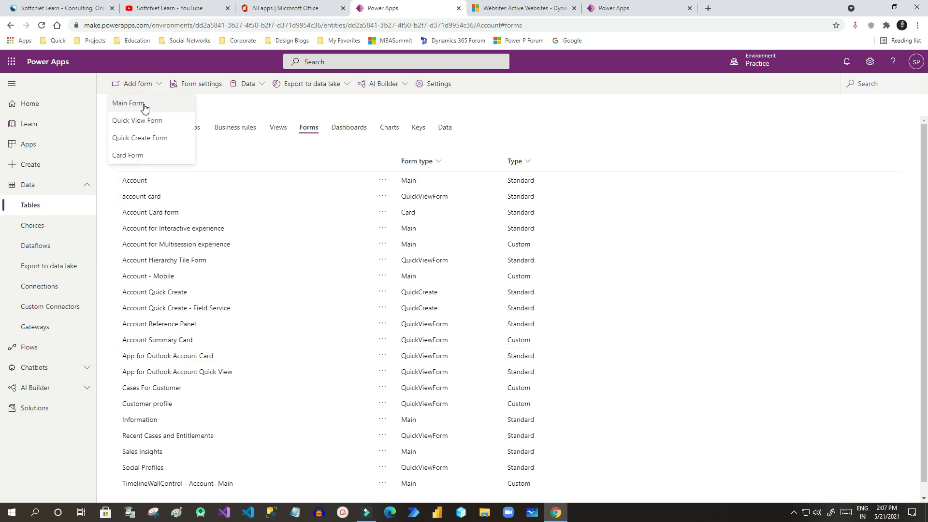
Create an Account main form and change its display name to Portal Account Form.
left_click(144, 104)
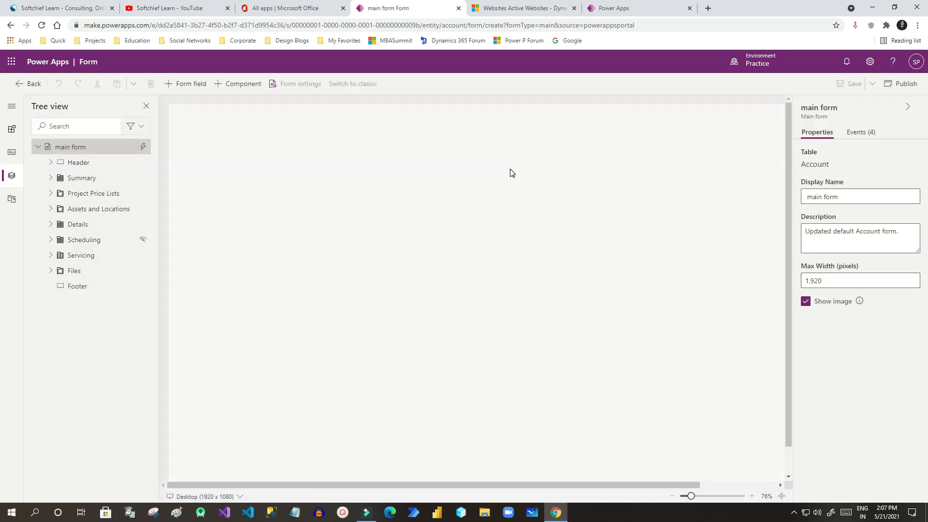
left_click(846, 197)
left_click_drag(868, 197, 803, 197)
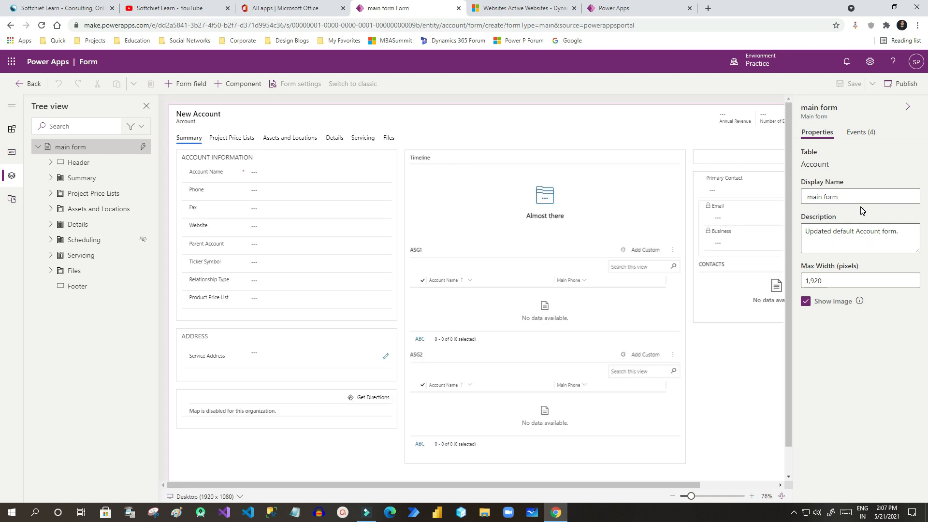
triple_click(863, 195)
left_click(863, 196)
triple_click(808, 197)
type("Fo")
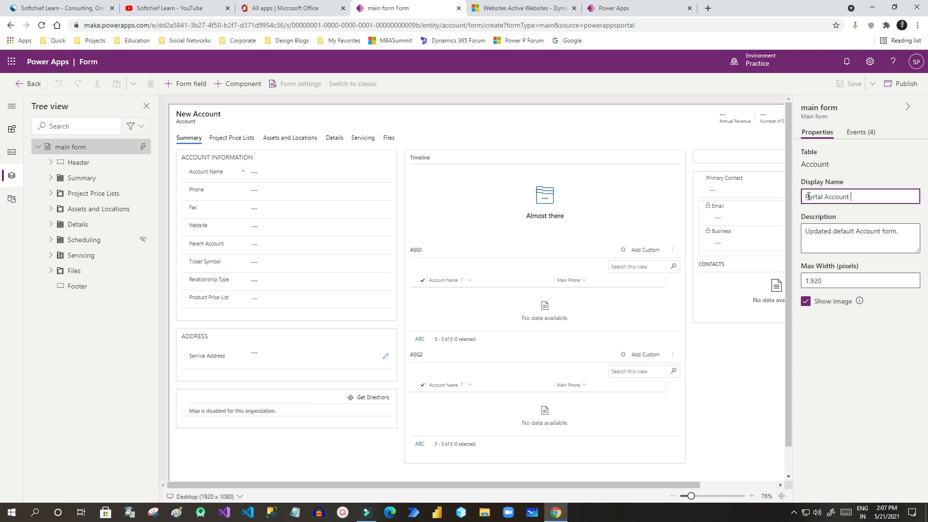
left_click(873, 344)
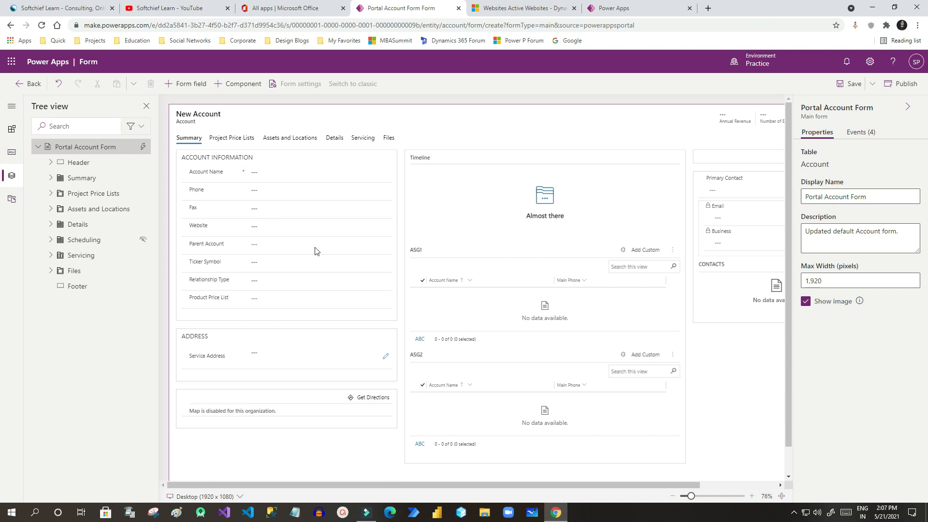
Delete the Files, Details, Assets and Locations, and Project Price Lists tabs.
left_click(388, 139)
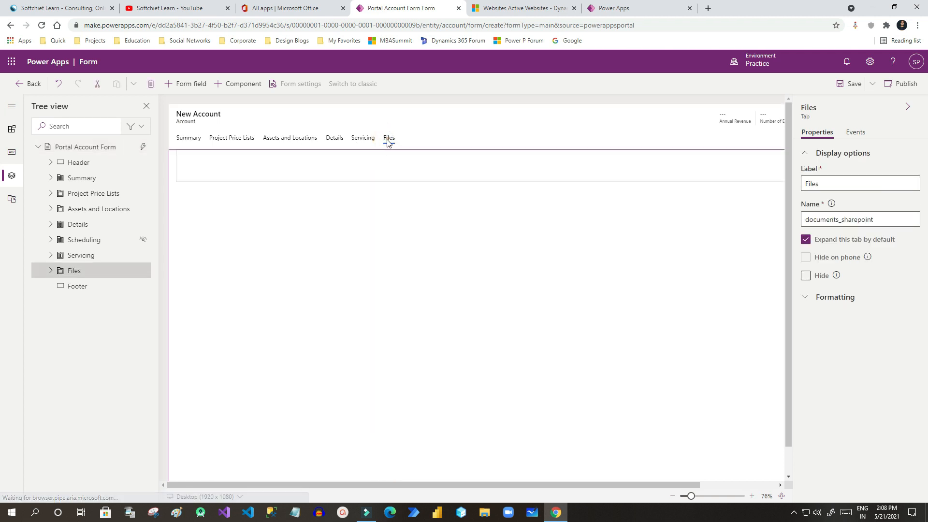
left_click(152, 85)
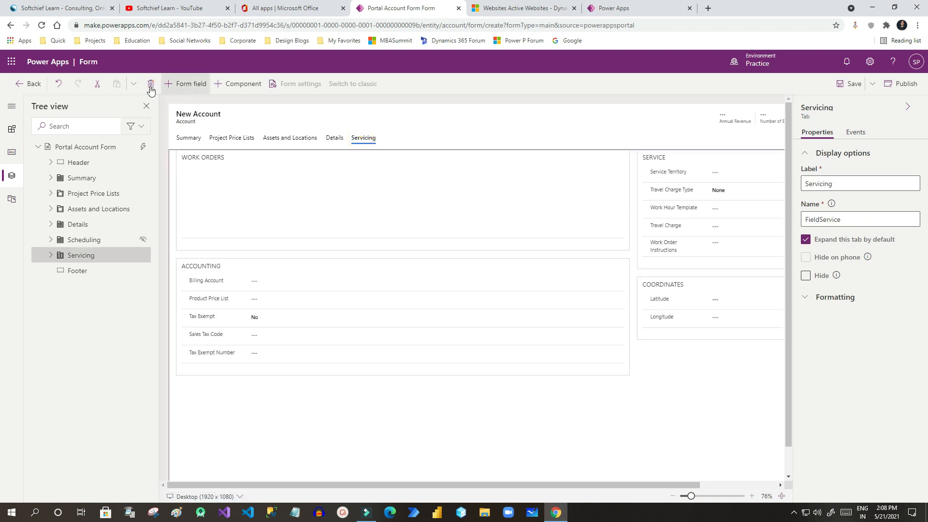
left_click(333, 139)
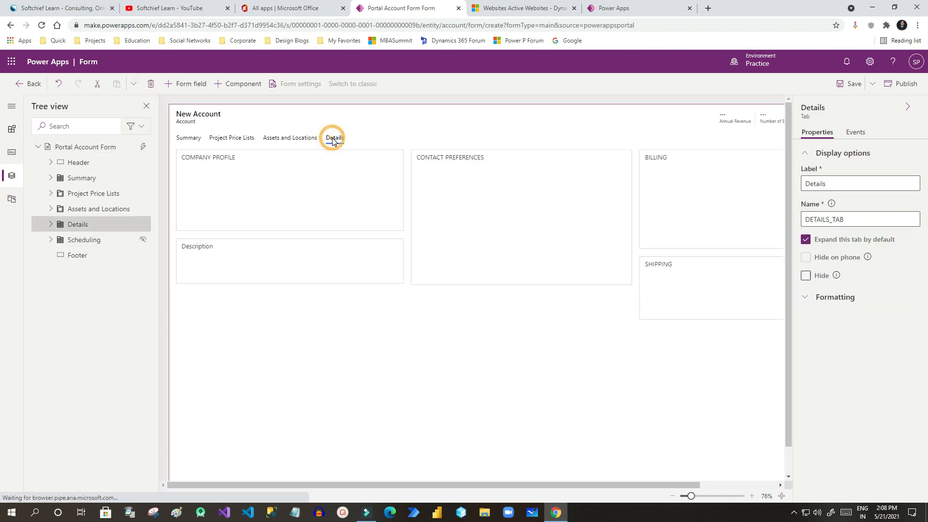
left_click(150, 84)
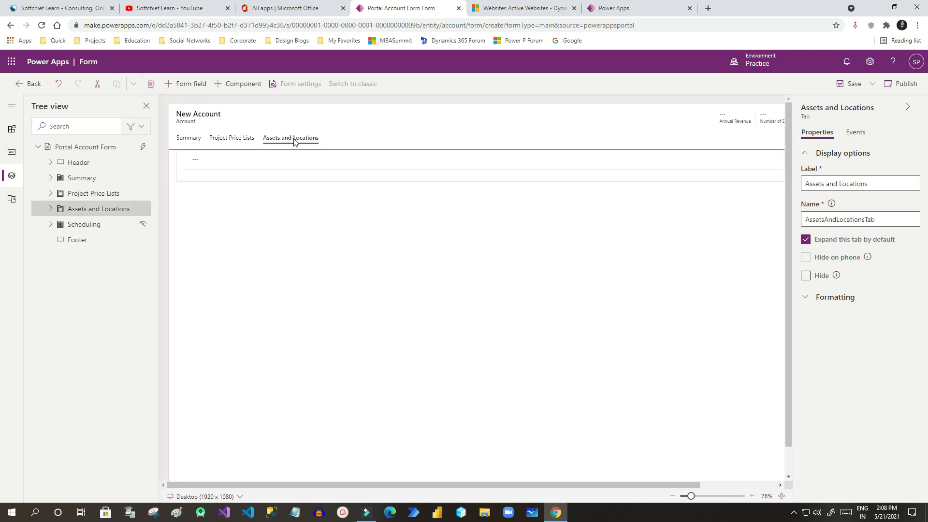
left_click(151, 84)
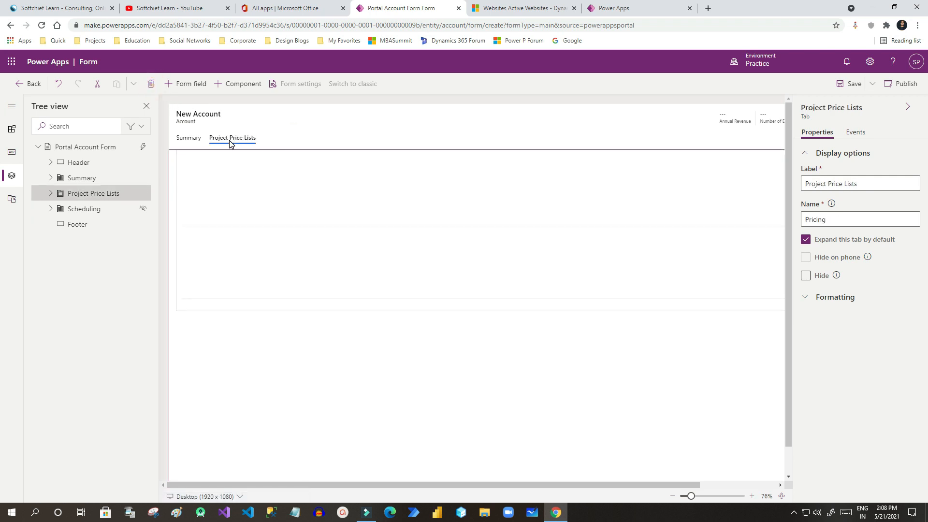
left_click(151, 84)
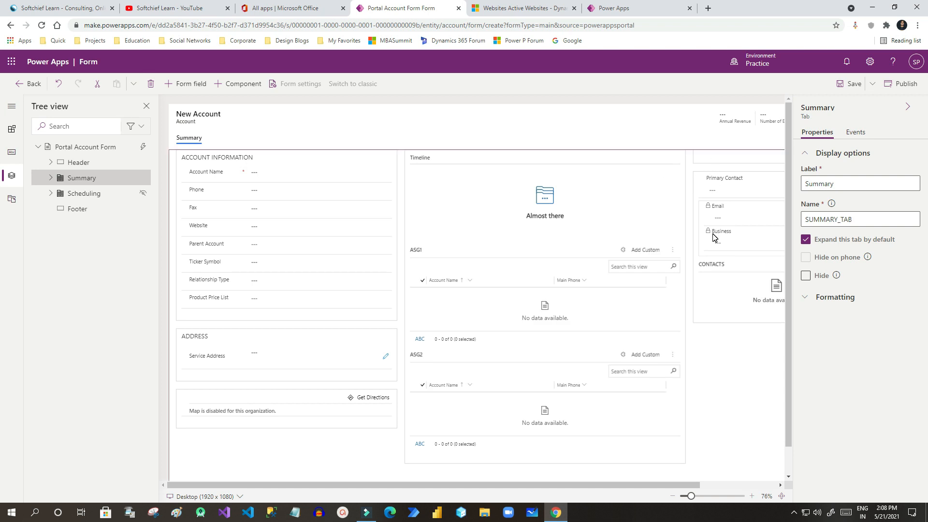
Delete the empty blank section from the Summary tab's right column.
left_click(716, 160)
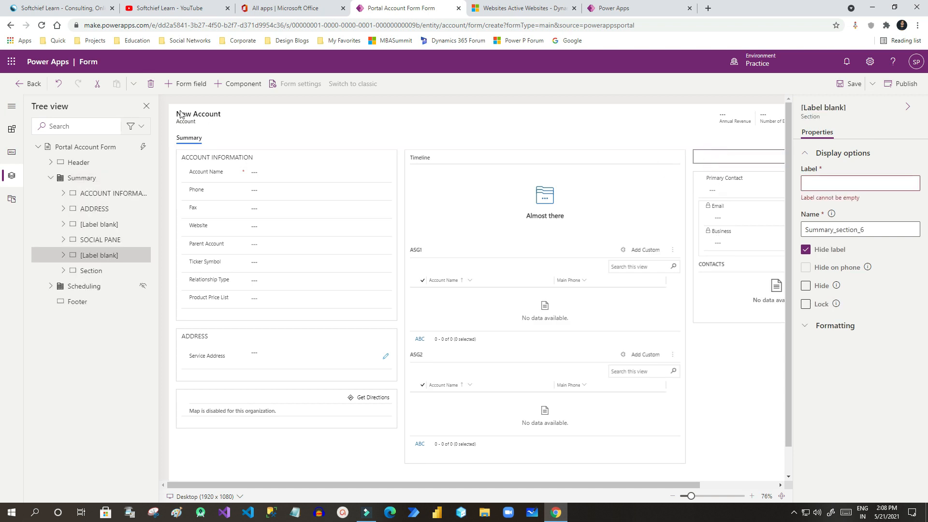
left_click(150, 84)
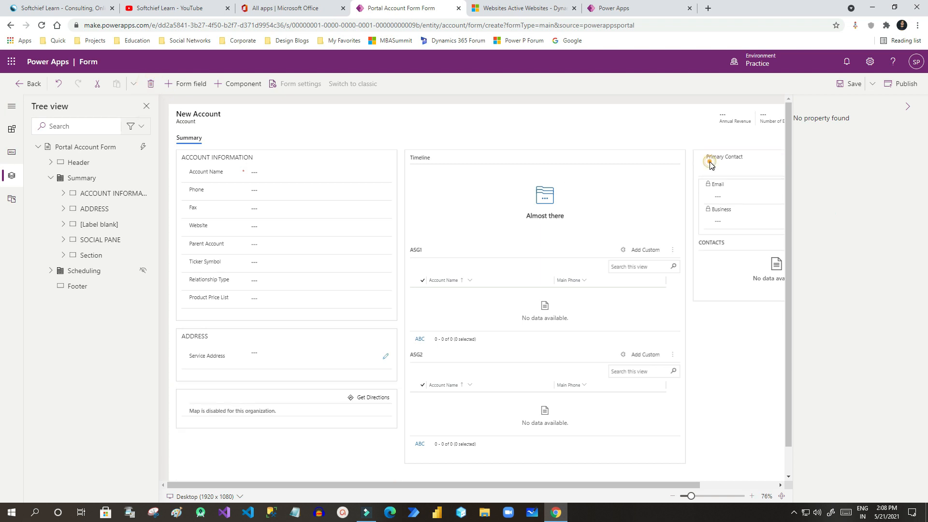
left_click(711, 166)
left_click(151, 84)
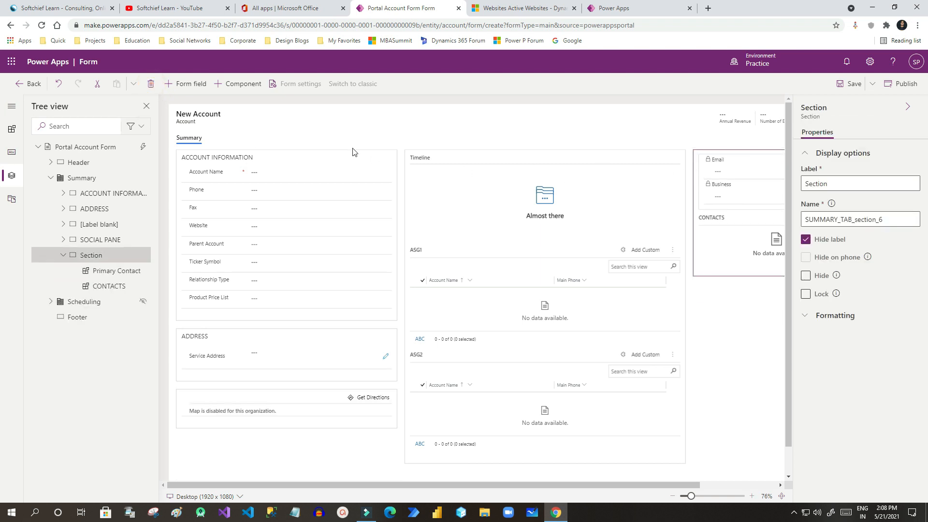
Set the Summary tab's Formatting layout to 1 column.
left_click(269, 115)
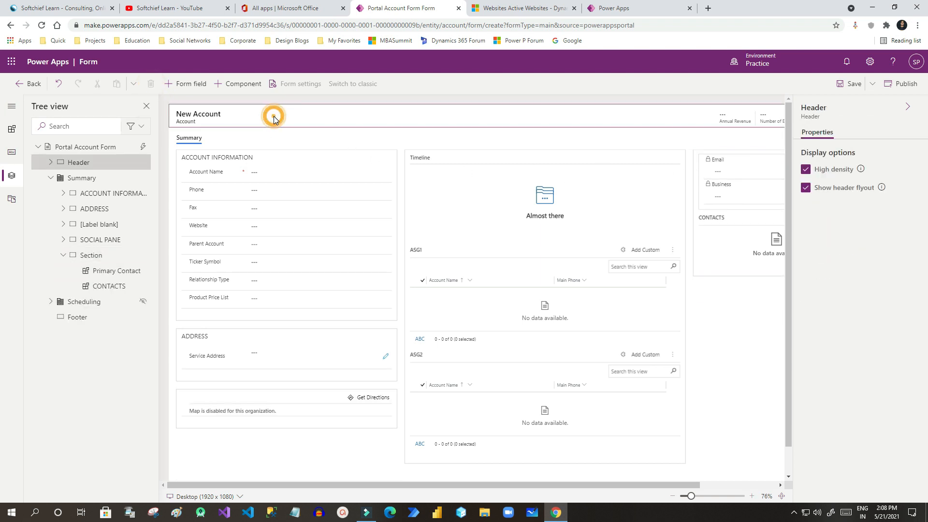
left_click(216, 142)
left_click(200, 139)
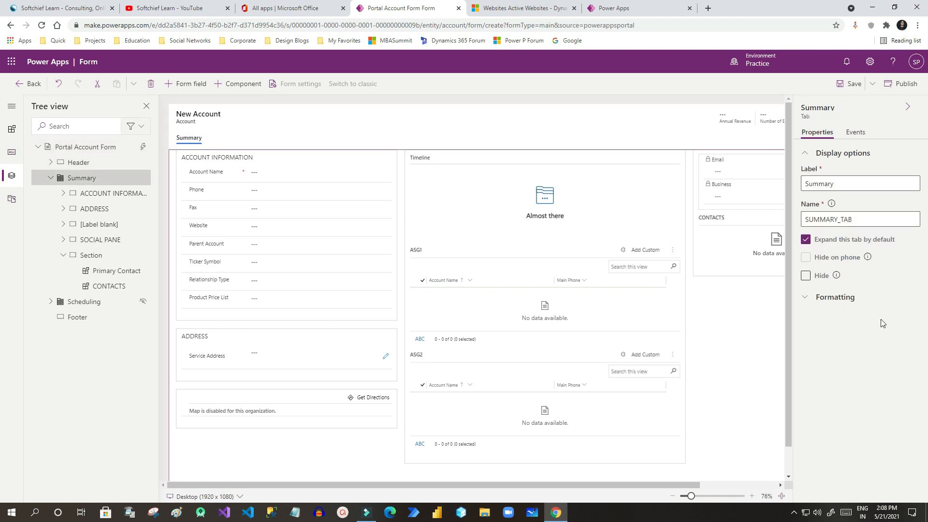
left_click(804, 298)
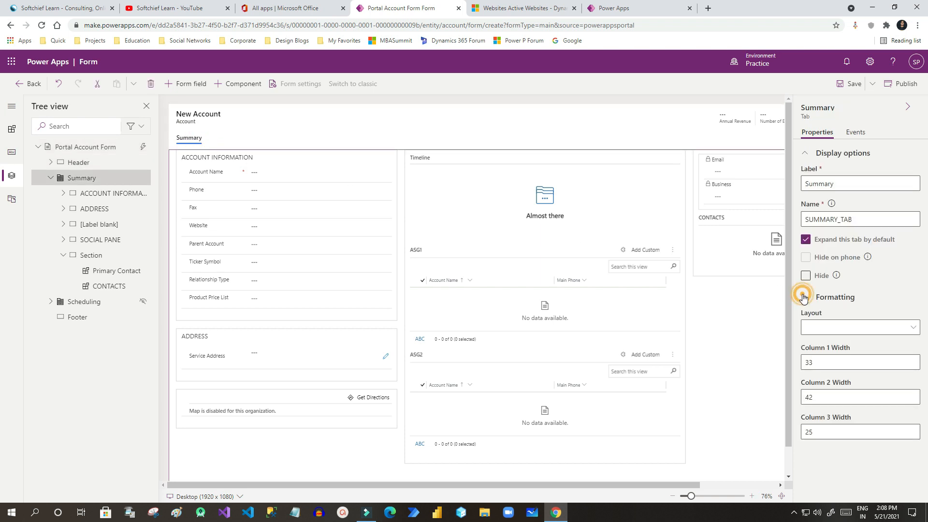
left_click(876, 335)
left_click(831, 360)
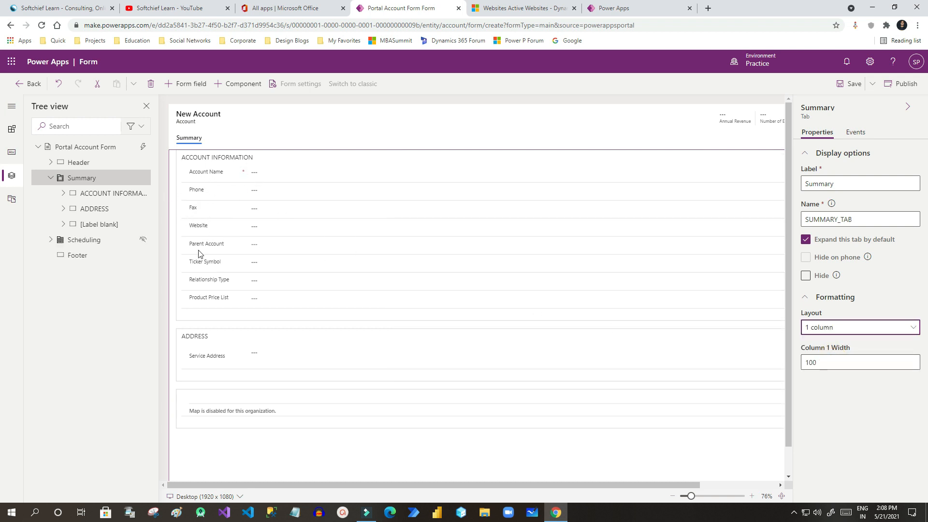
left_click(216, 250)
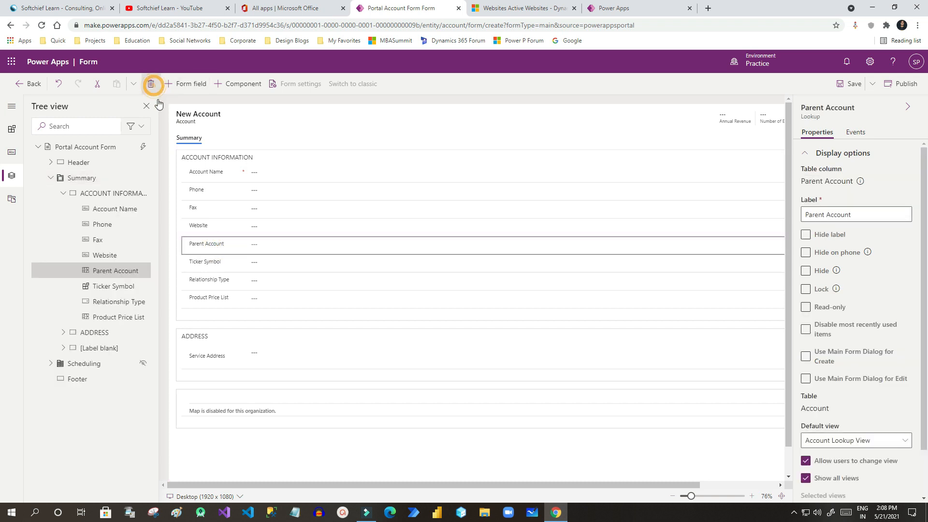
Delete the Parent Account, Ticker Symbol, Relationship Type and Product Price List fields.
left_click(150, 84)
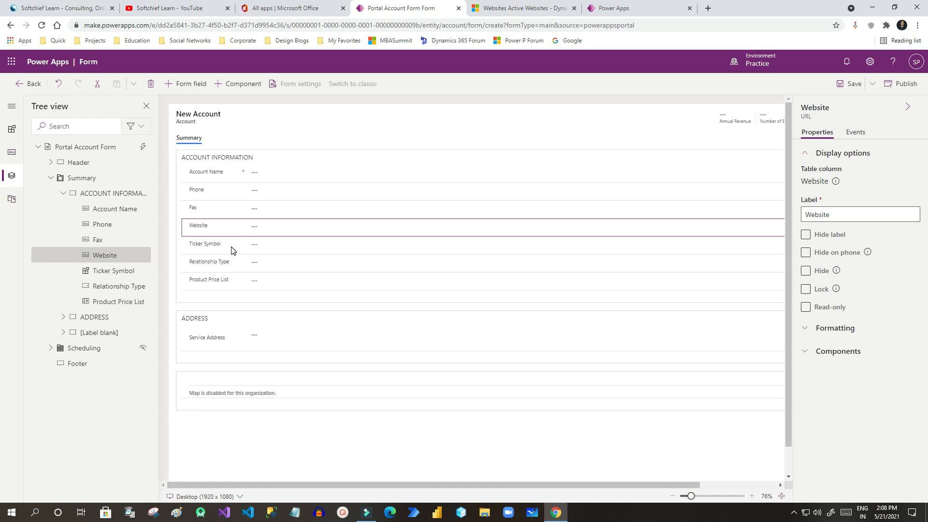
left_click(232, 248)
left_click(150, 84)
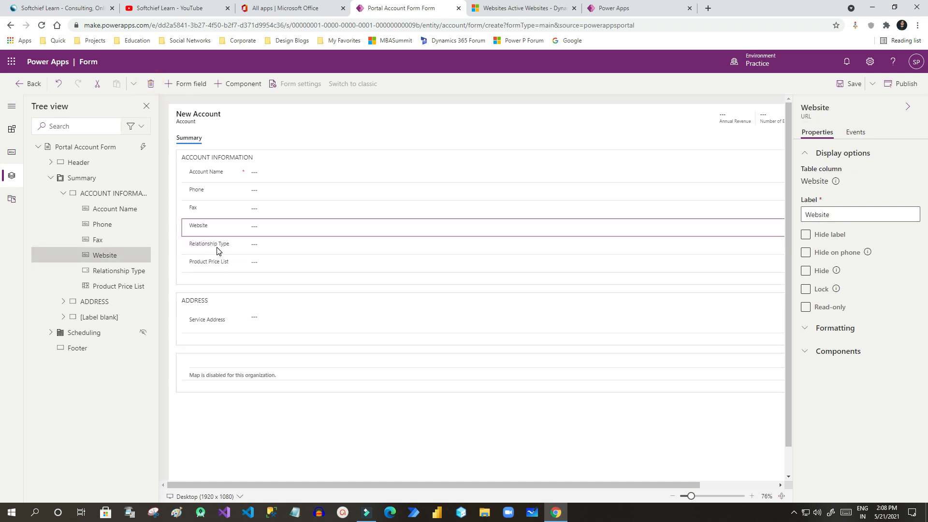
left_click(217, 253)
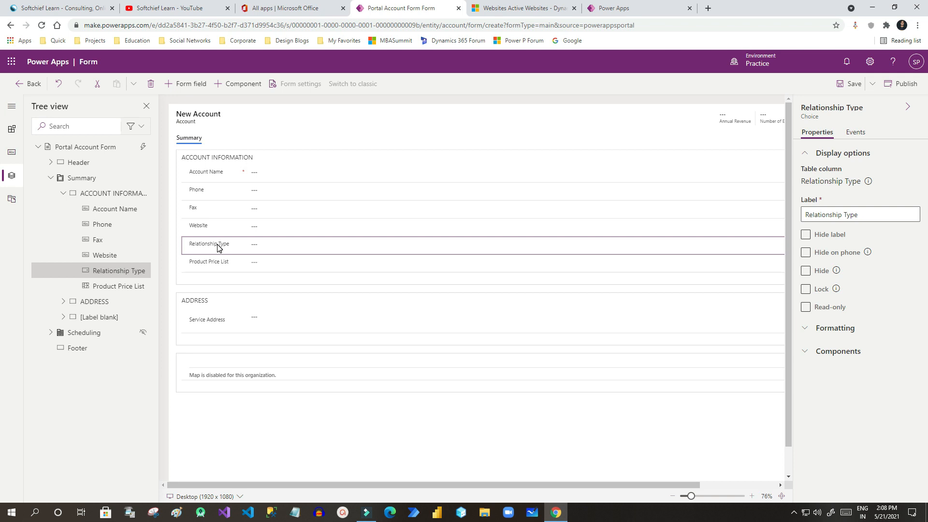
left_click(152, 84)
left_click(213, 244)
left_click(150, 84)
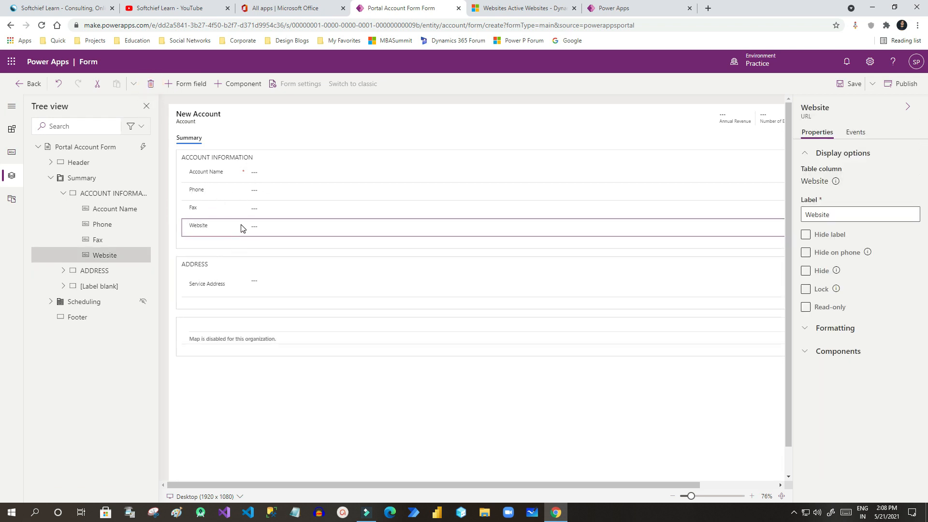
Delete the Map View component and its empty unlabeled section.
left_click(206, 283)
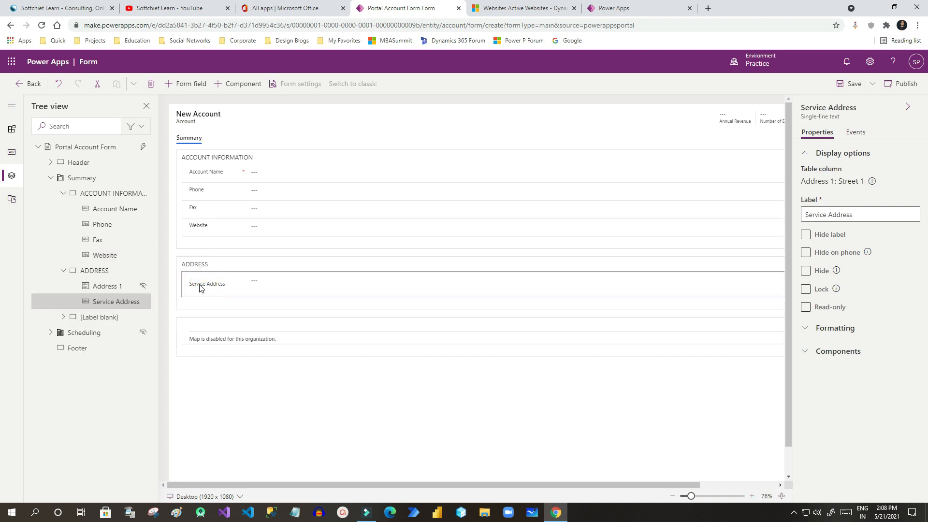
left_click(204, 323)
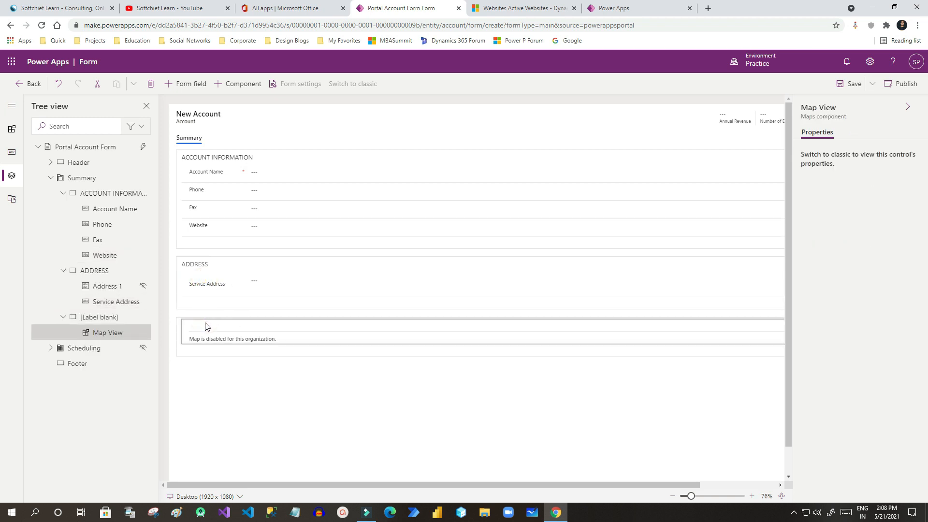
left_click(151, 84)
left_click(187, 325)
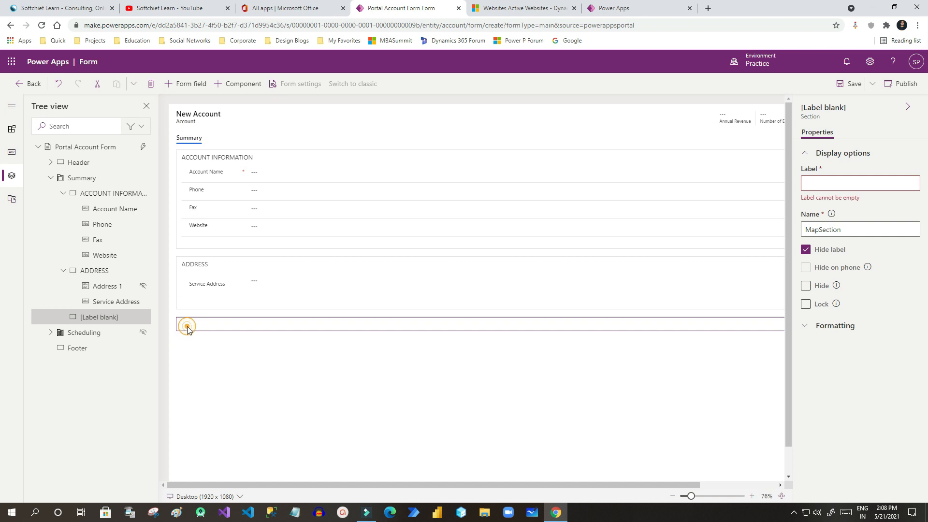
left_click(151, 85)
left_click(217, 324)
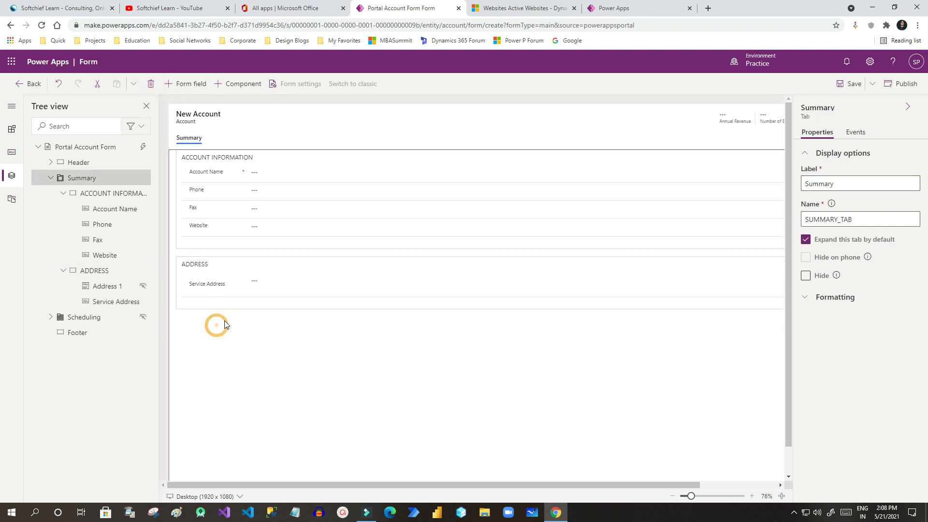
Drag a Timeline component from Related data into the ADDRESS section below Service Address.
left_click(196, 306)
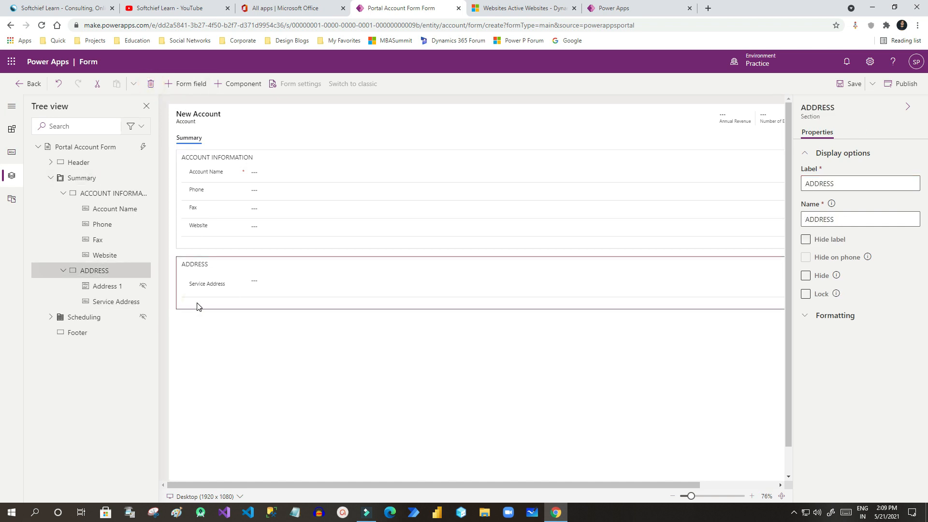
left_click(11, 154)
left_click(240, 315)
left_click(227, 302)
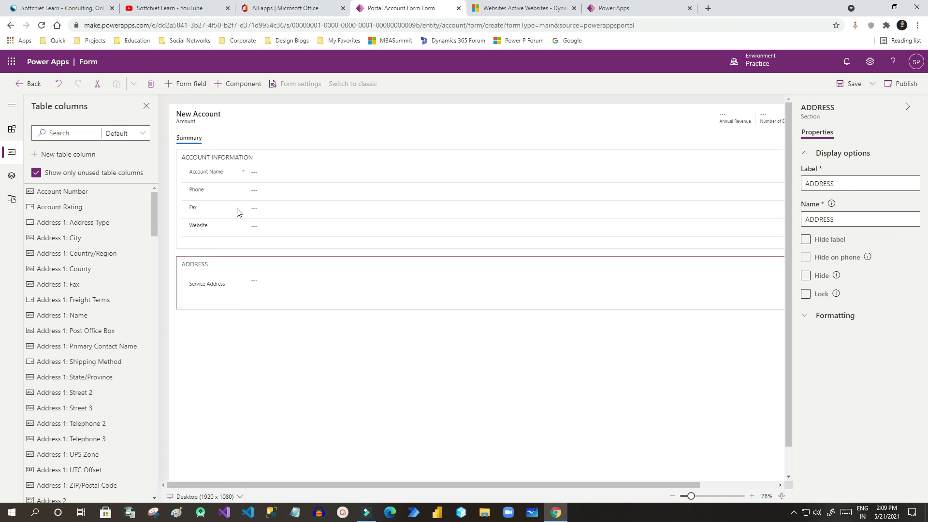
left_click(243, 85)
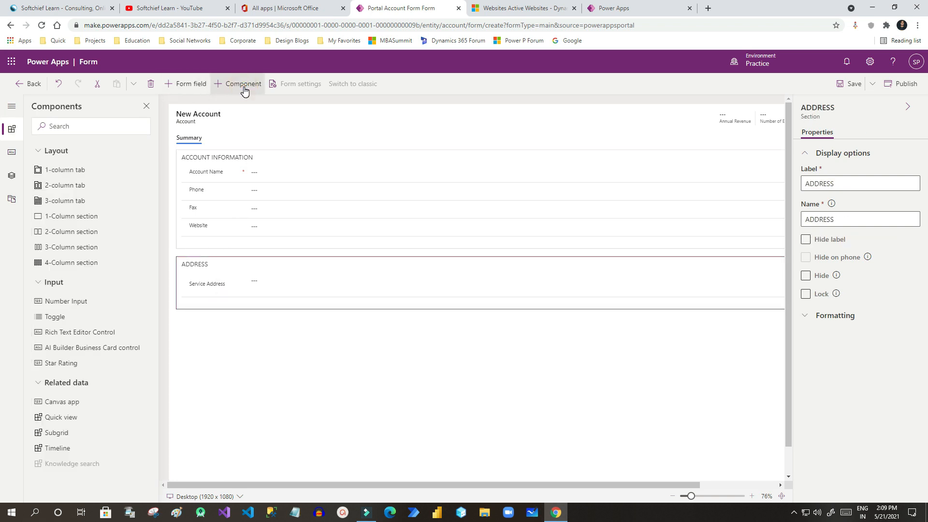
mouse_move(48, 447)
left_mouse_down()
mouse_move(190, 352)
mouse_move(211, 303)
mouse_move(188, 297)
mouse_move(255, 335)
left_mouse_up()
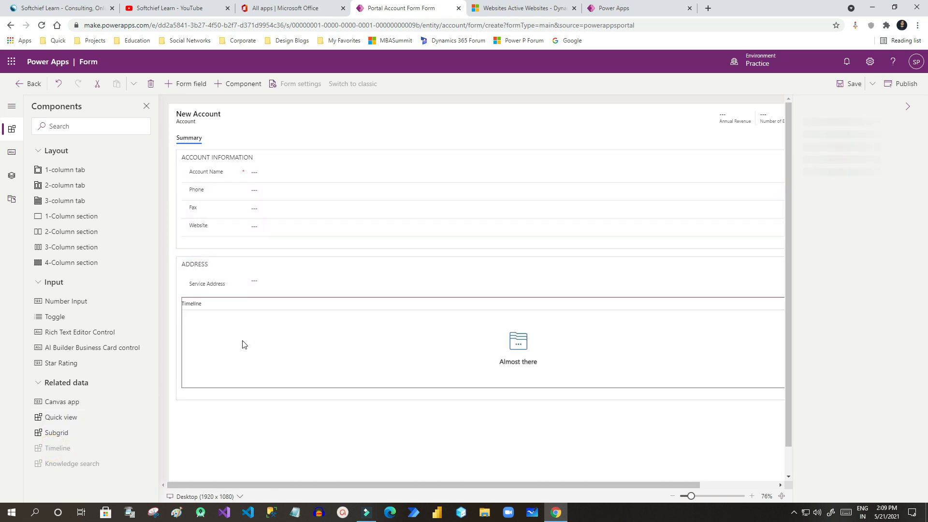
left_click_drag(520, 483, 455, 467)
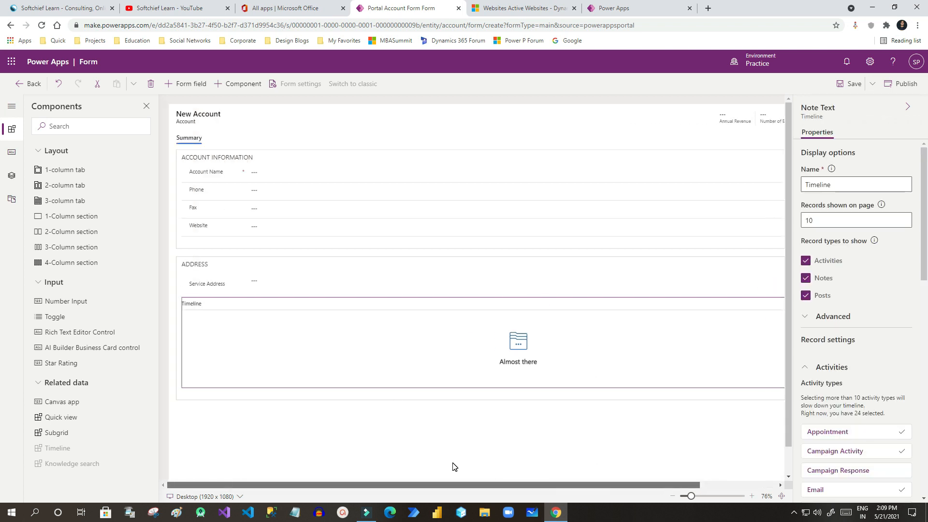
Publish the Portal Account Form and zoom the preview out to 65%.
left_click(902, 84)
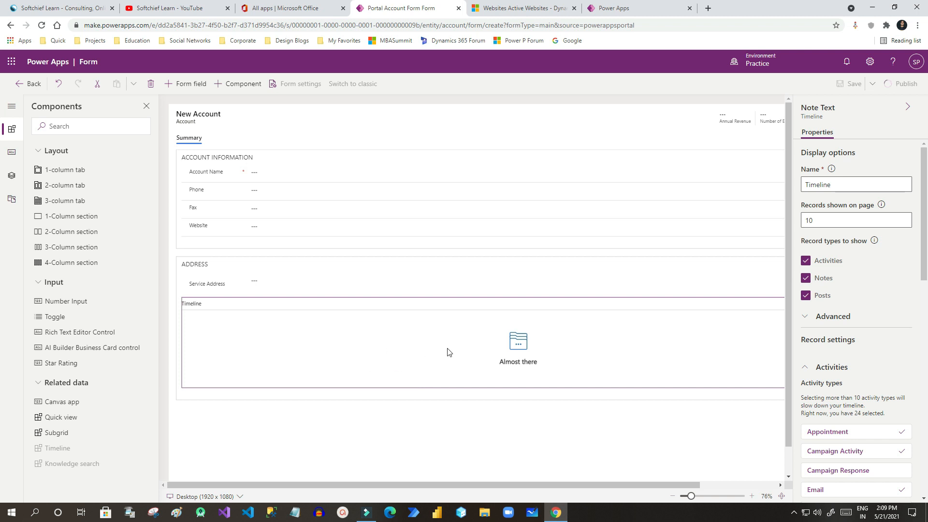
left_click(631, 351)
left_click_drag(927, 241, 924, 459)
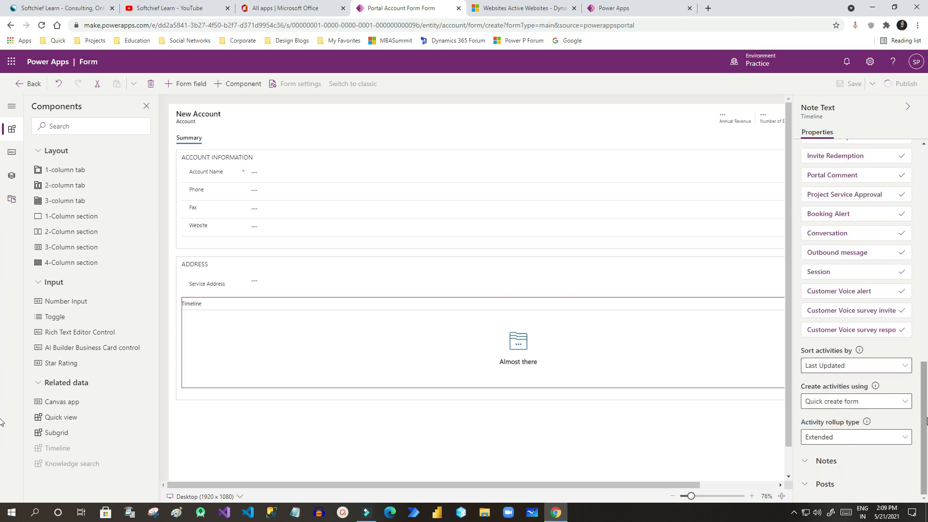
left_click(824, 461)
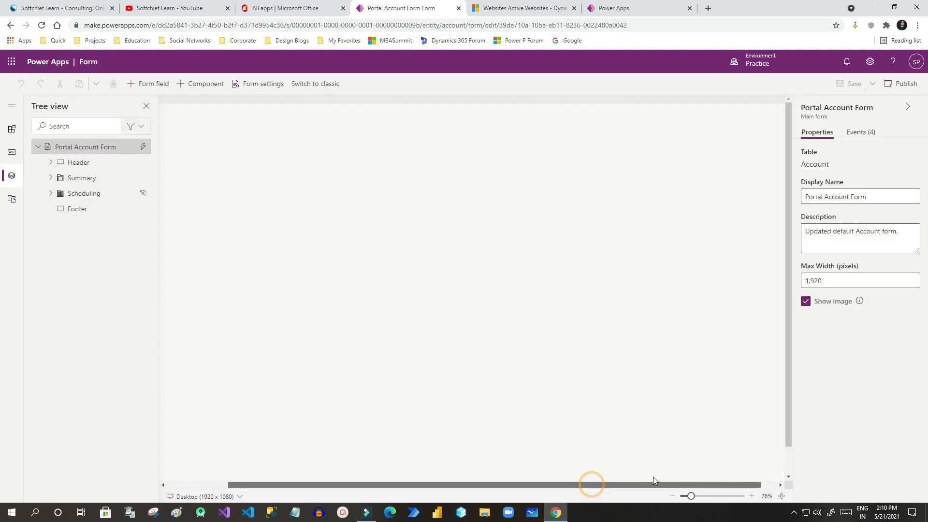
left_click_drag(692, 496, 689, 496)
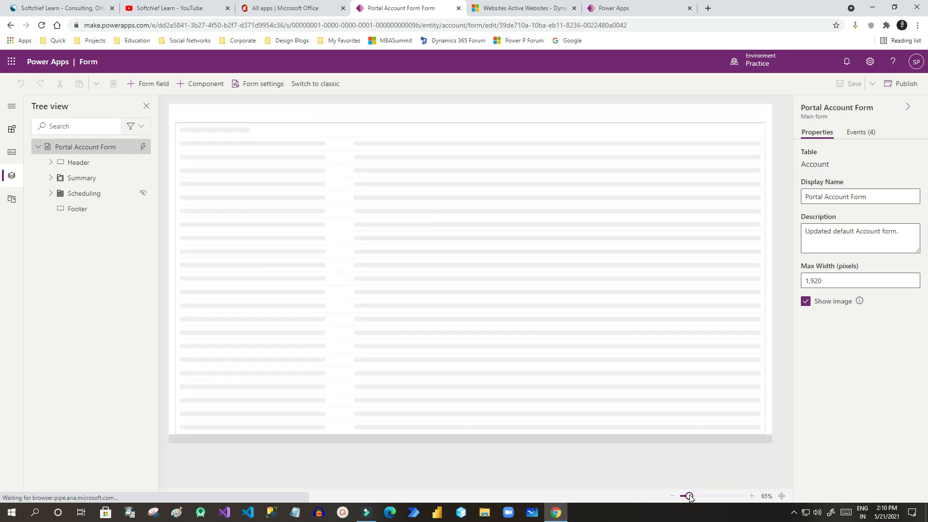
In the Timeline's advanced properties, keep Notes as the quick entry record type.
left_click(217, 277)
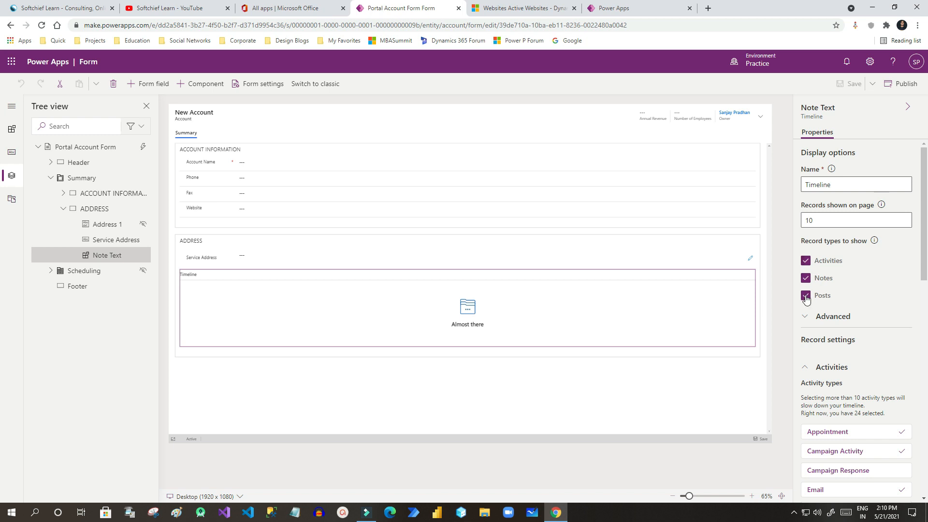
left_click(808, 319)
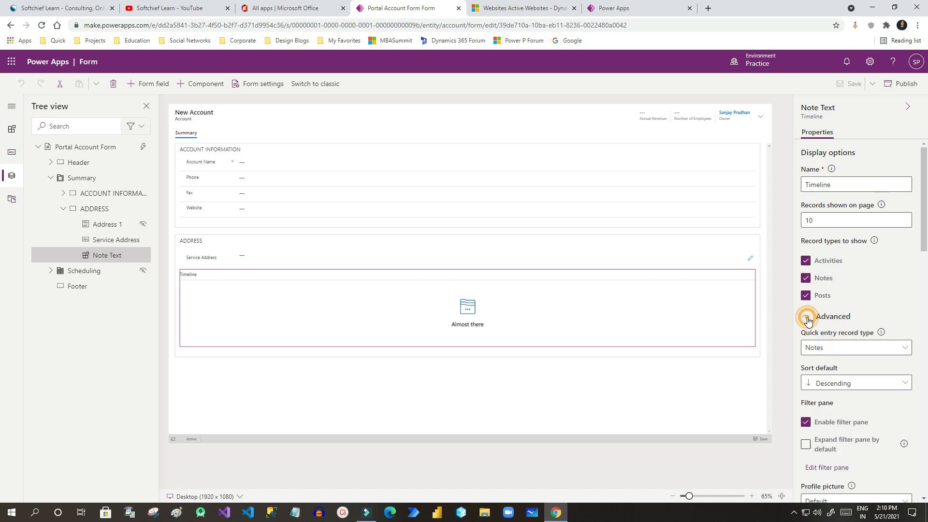
scroll(829, 261, "down", 2)
left_click(830, 251)
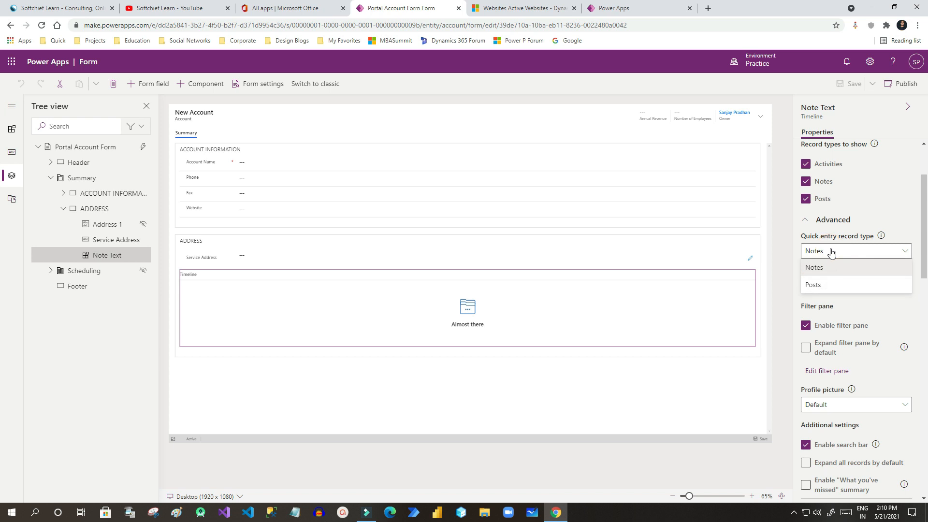
left_click(839, 274)
Keep the Default profile picture and review the Timeline's Notes settings.
scroll(841, 285, "down", 2)
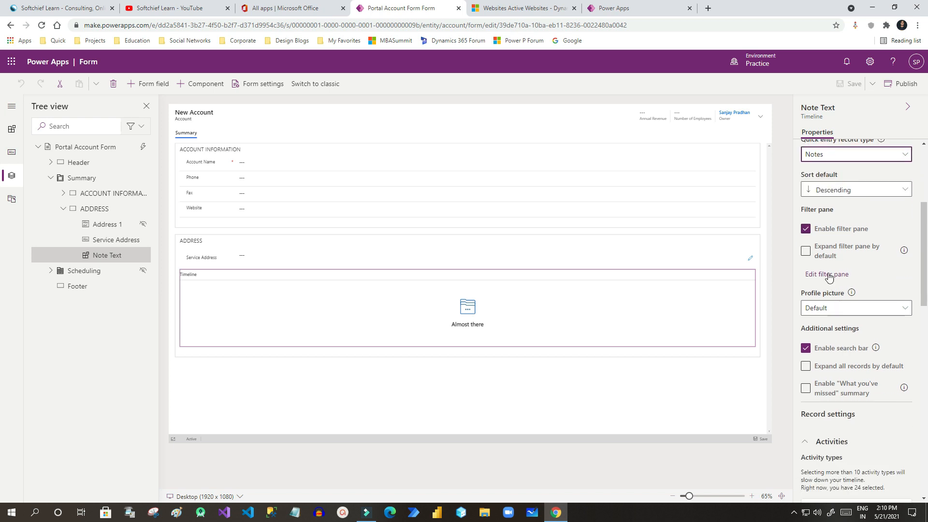
scroll(835, 305, "down", 2)
left_click(835, 211)
left_click(836, 211)
scroll(840, 268, "down", 2)
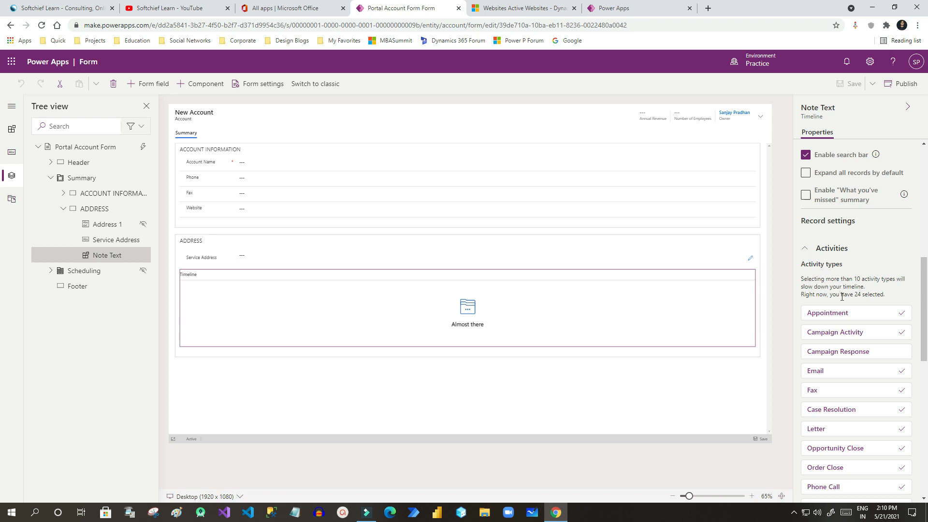
scroll(842, 297, "down", 10)
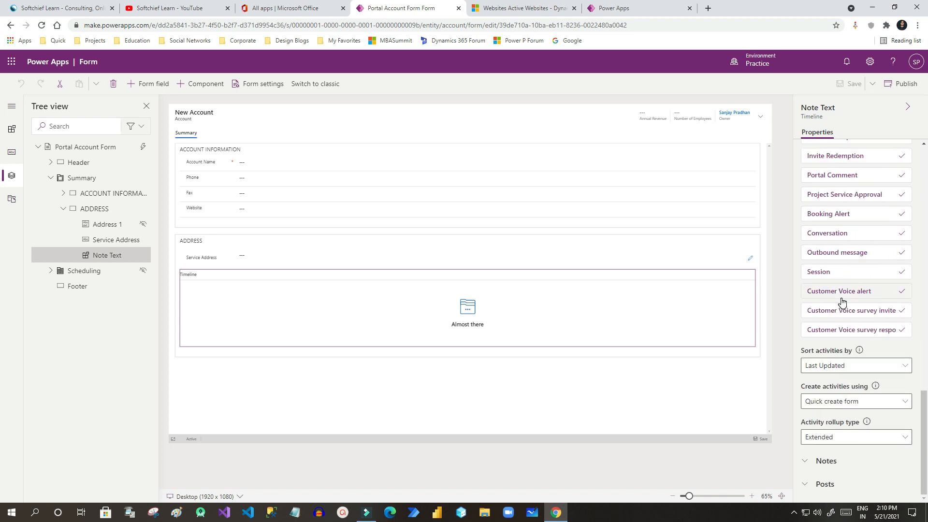
left_click(807, 465)
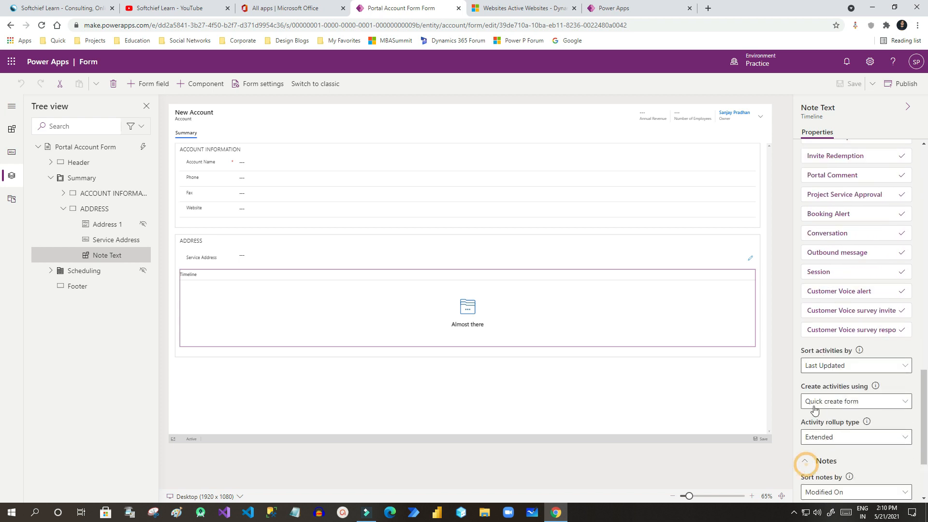
scroll(829, 426, "down", 2)
scroll(832, 425, "up", 12)
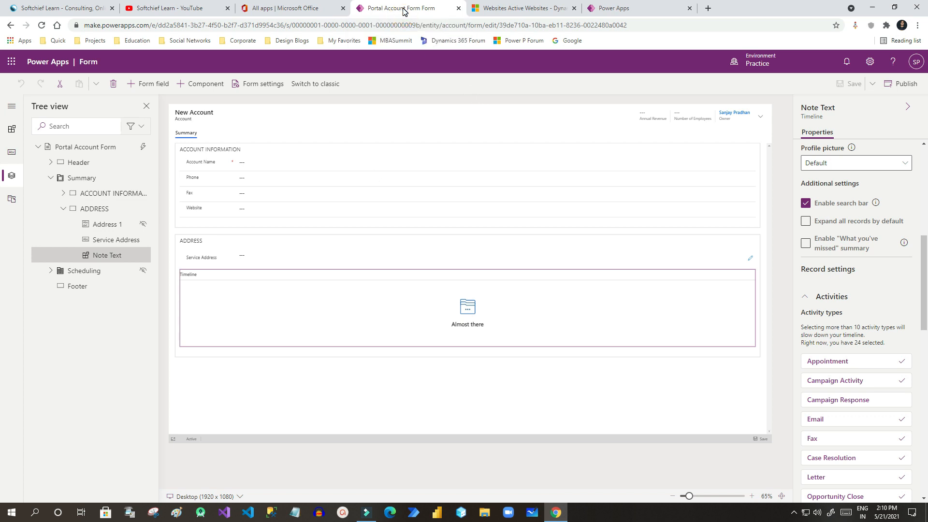
left_click(523, 8)
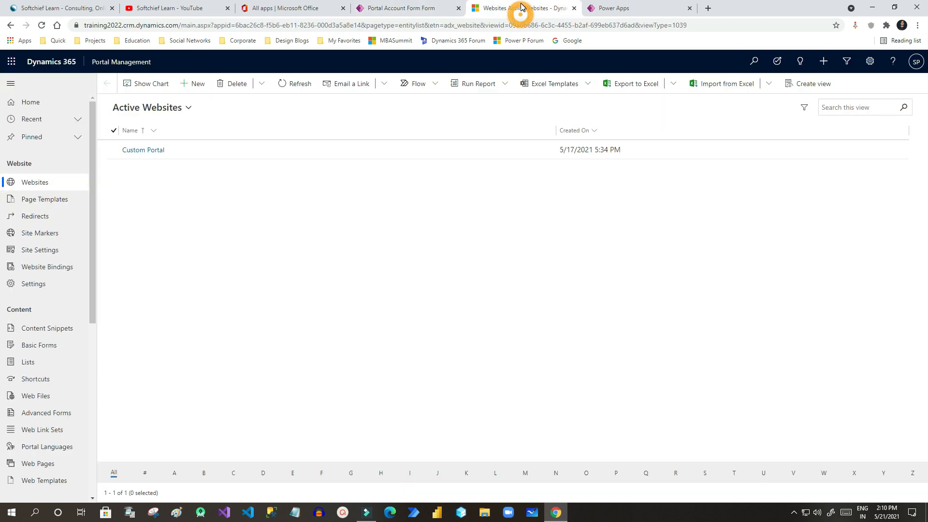
Create a basic form named Account Basic Form using the Account table's Portal Account Form.
left_click(36, 347)
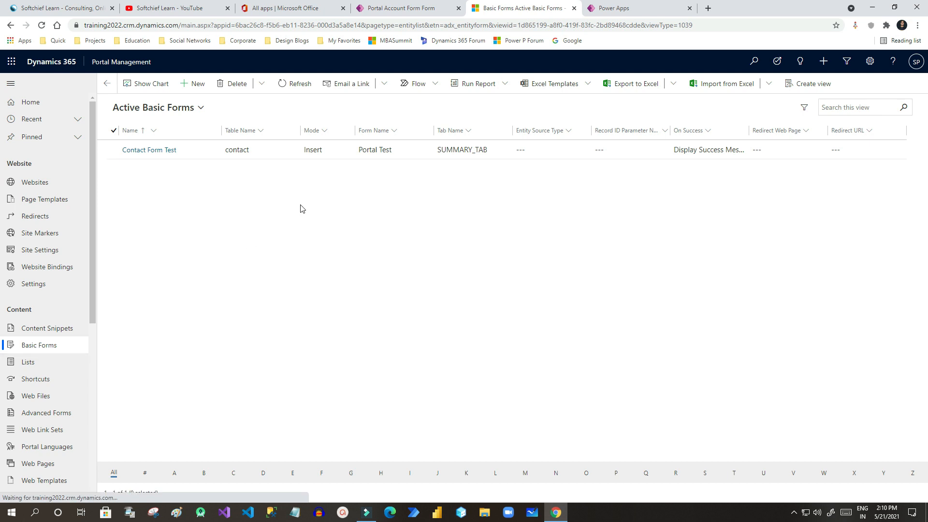
left_click(197, 85)
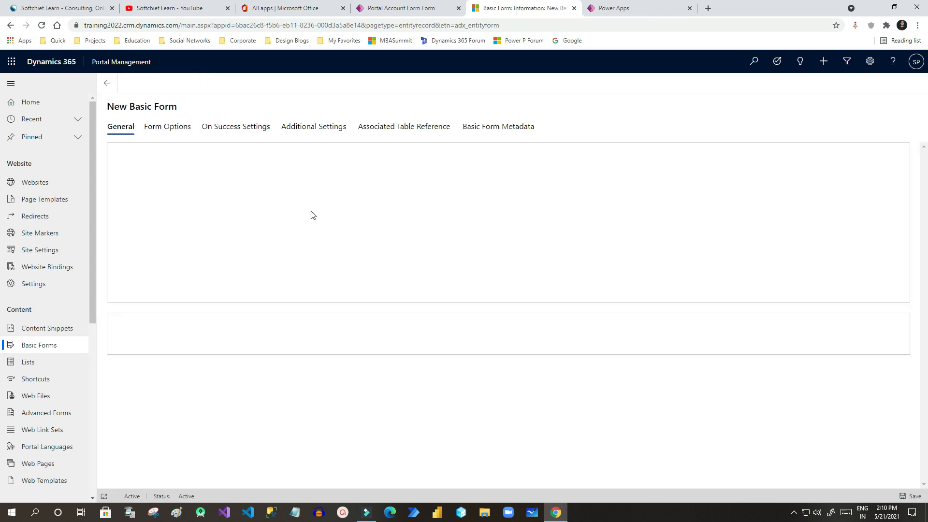
left_click(225, 150)
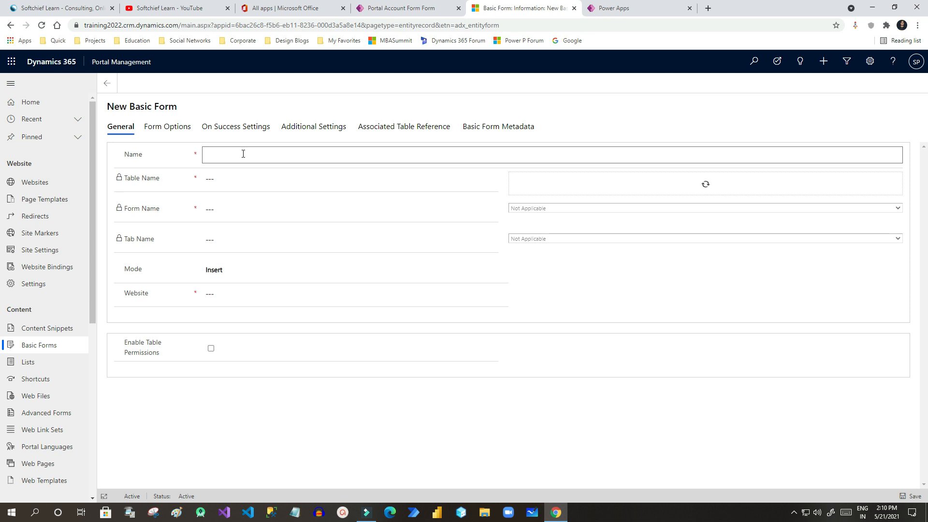
type("Account Basic Form")
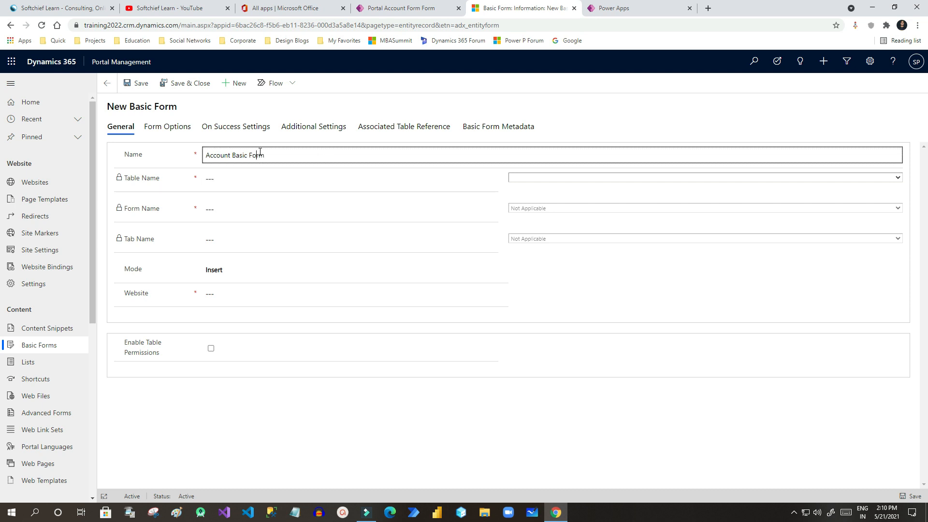
left_click(520, 179)
type("account)")
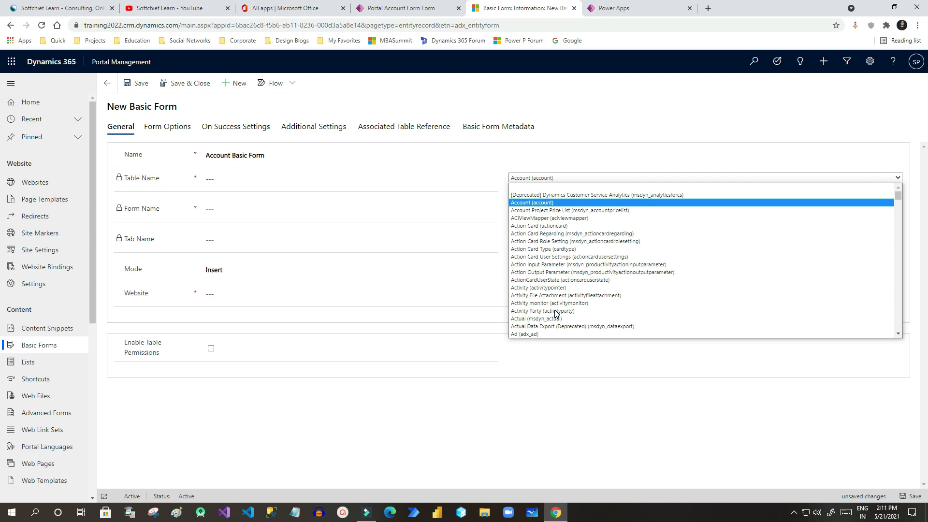
left_click(539, 203)
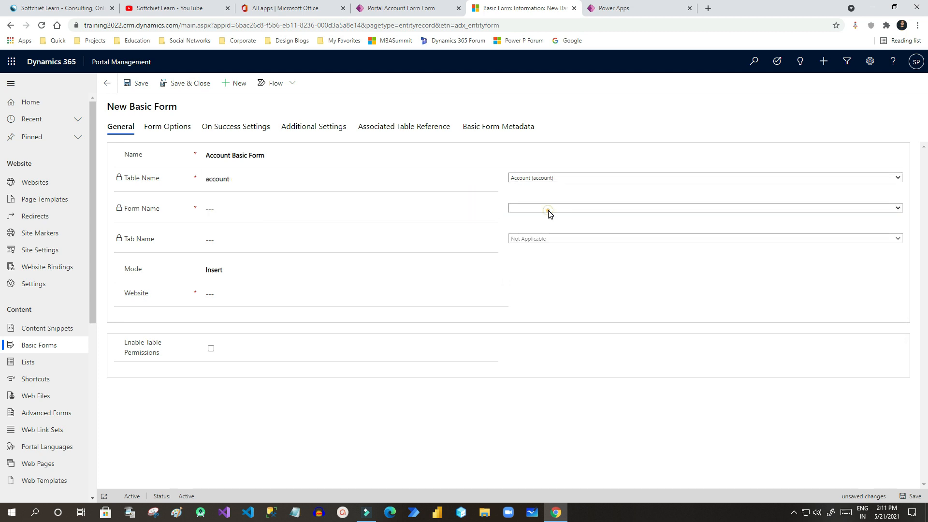
left_click(550, 213)
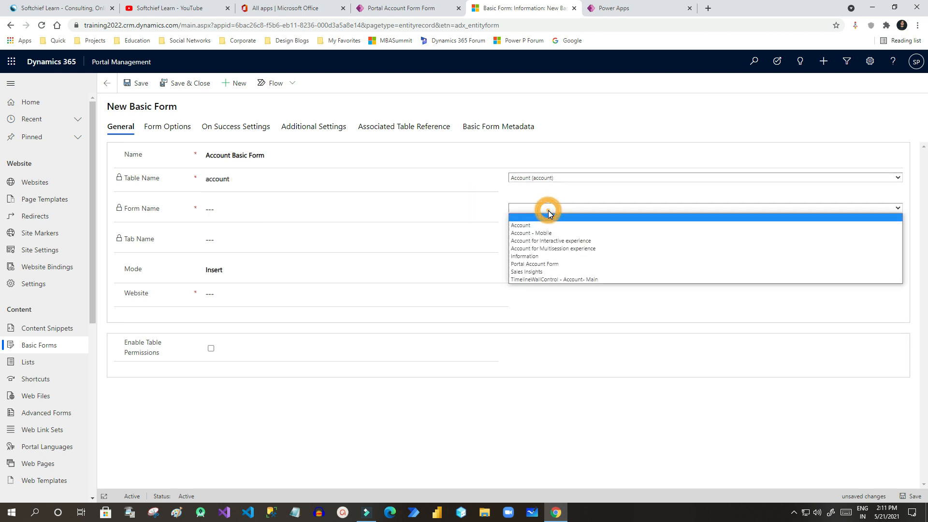
left_click(559, 264)
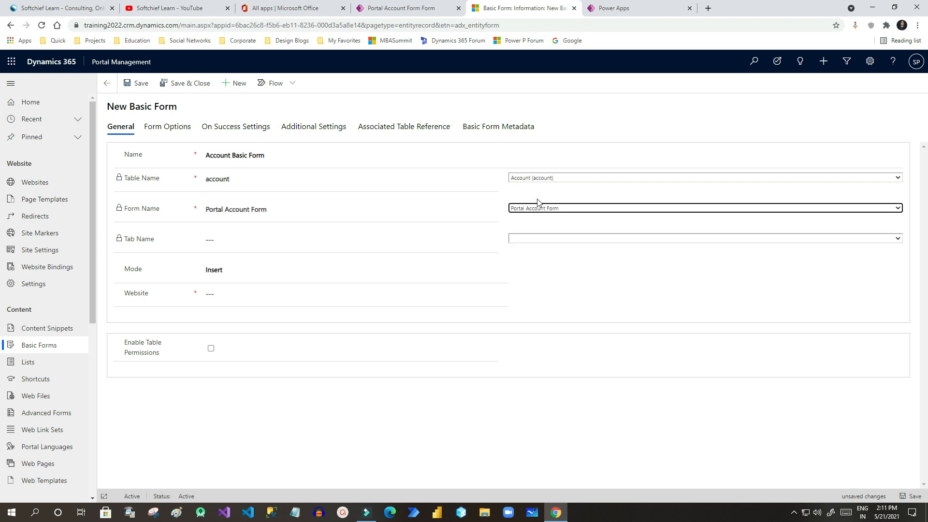
Leave Tab Name empty, set Insert mode, Custom Portal website, enable table permissions, and save.
left_click(530, 239)
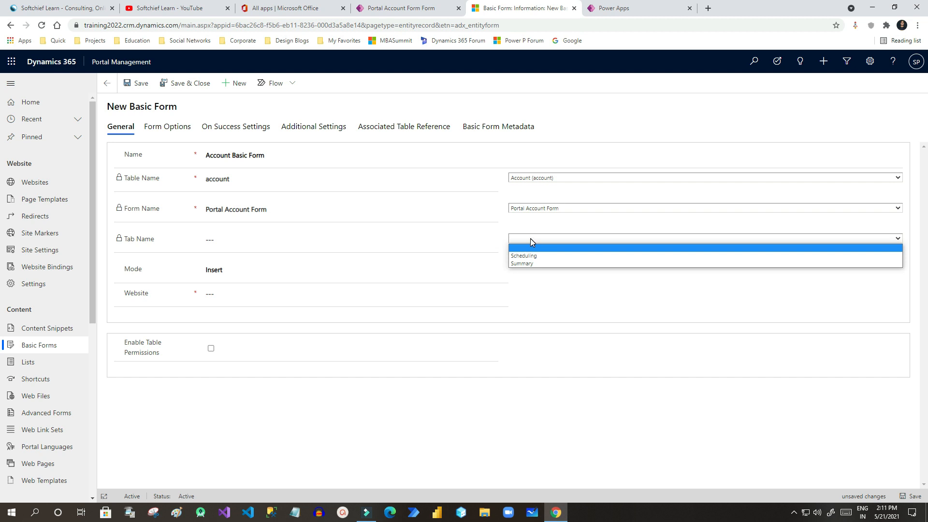
left_click(535, 237)
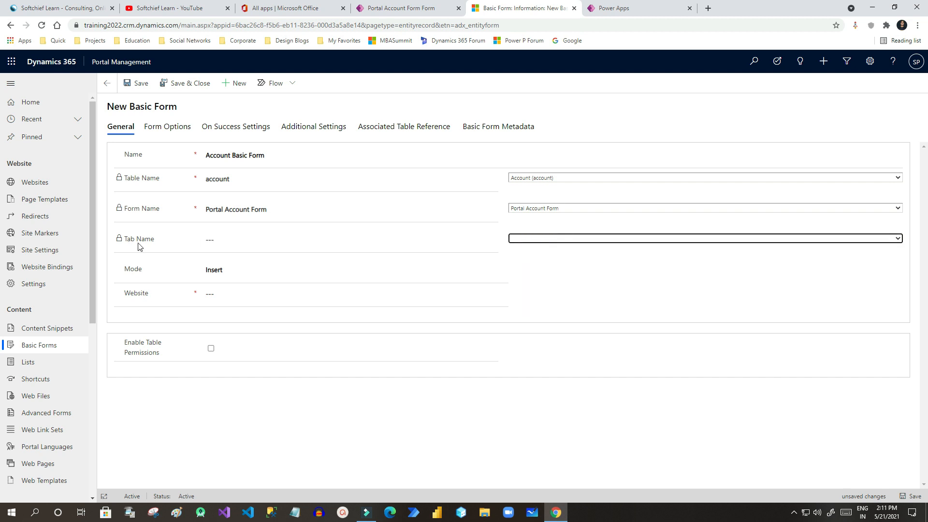
left_click(209, 240)
left_click(236, 242)
left_click(304, 243)
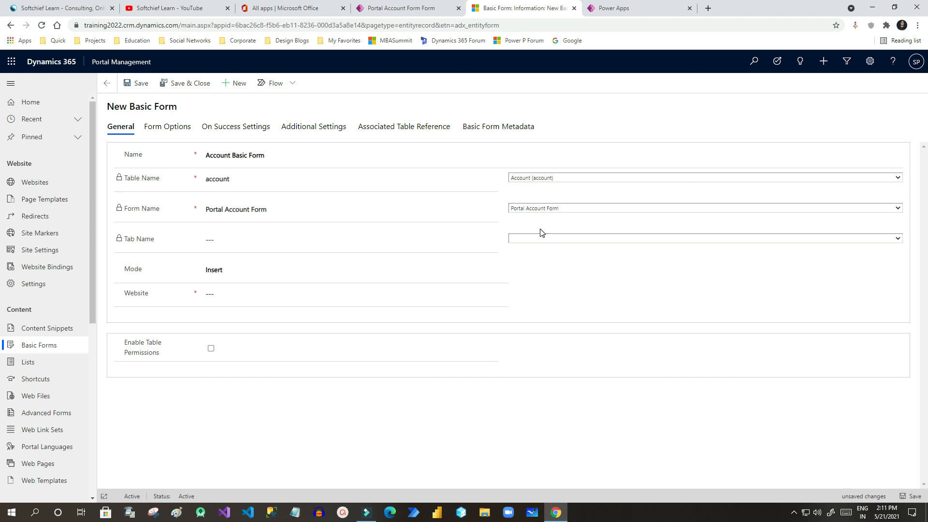
left_click(226, 269)
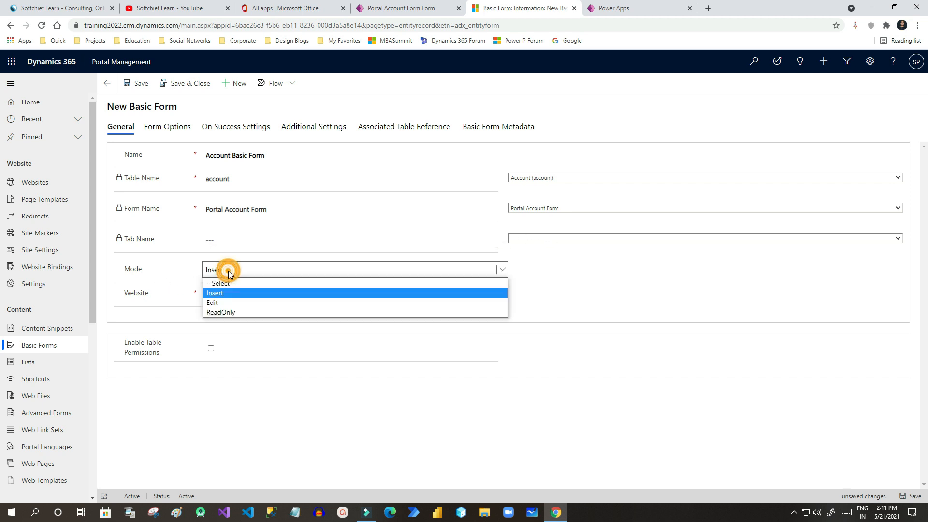
left_click(231, 293)
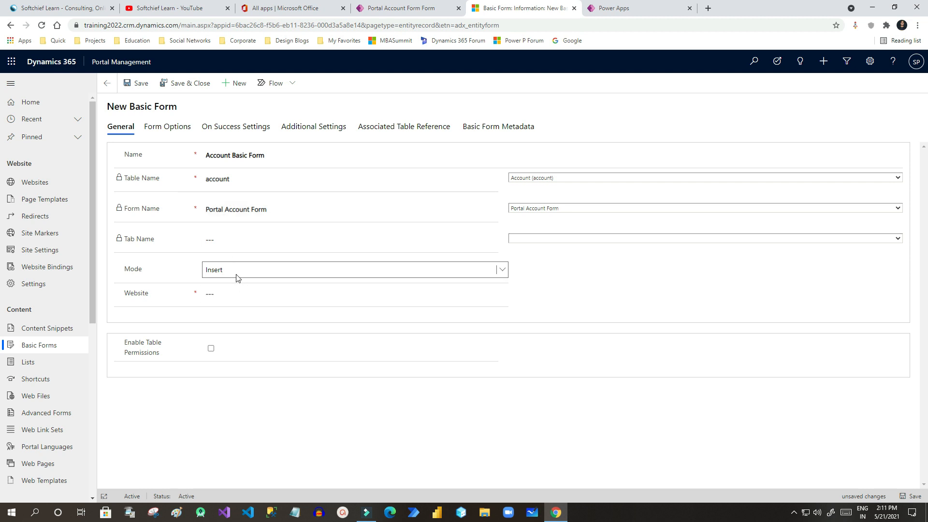
left_click(501, 294)
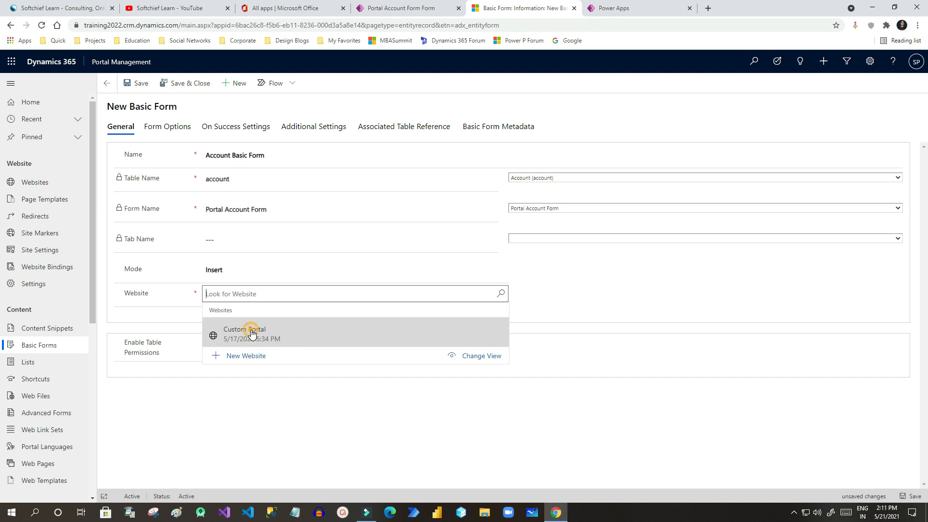
left_click(246, 325)
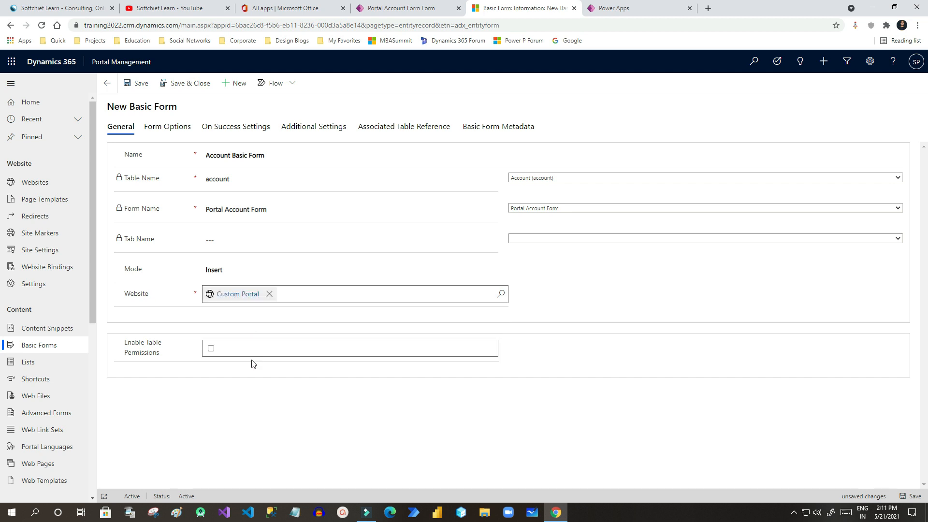
left_click(211, 349)
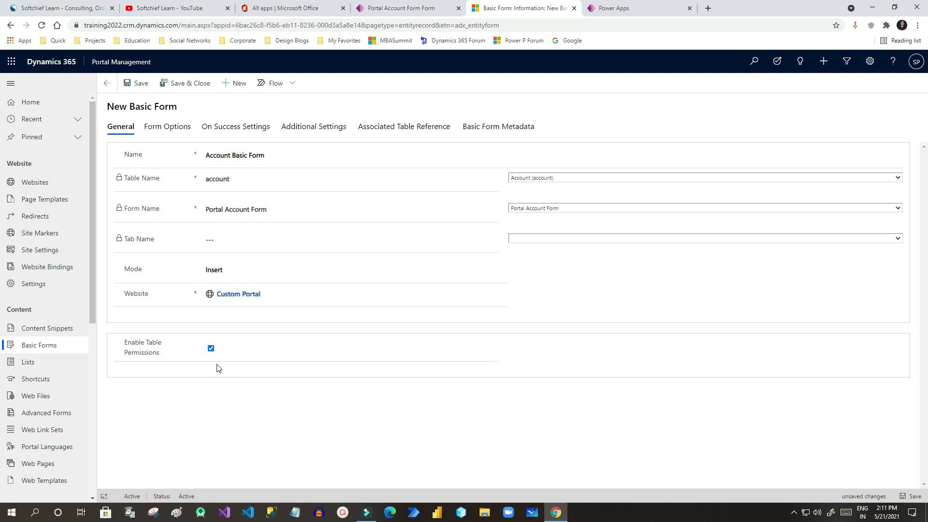
left_click(139, 84)
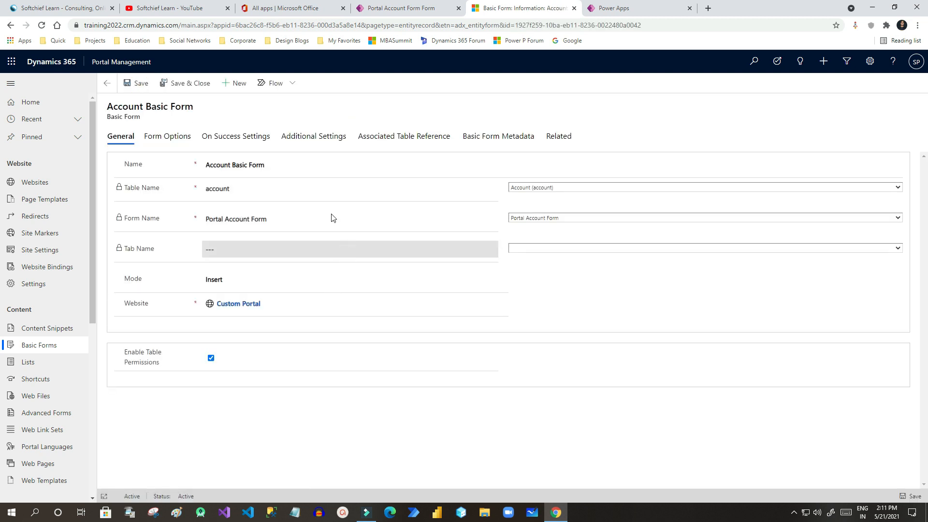
Turn on Attach File in the basic form's Additional Settings.
left_click(180, 140)
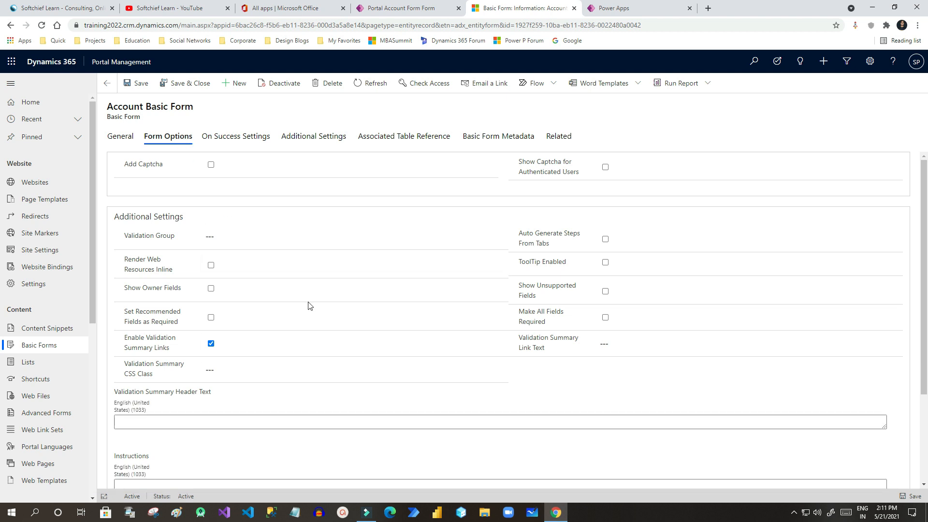
left_click(315, 139)
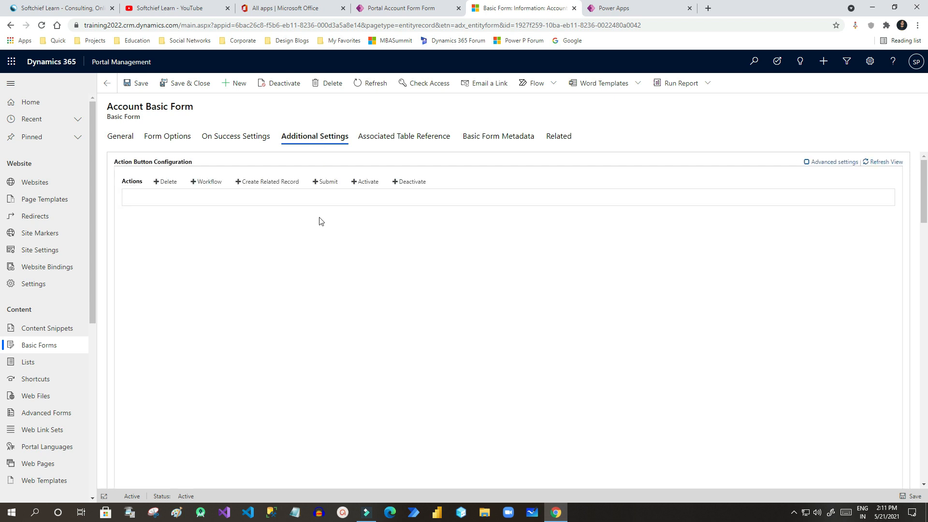
scroll(134, 284, "down", 7)
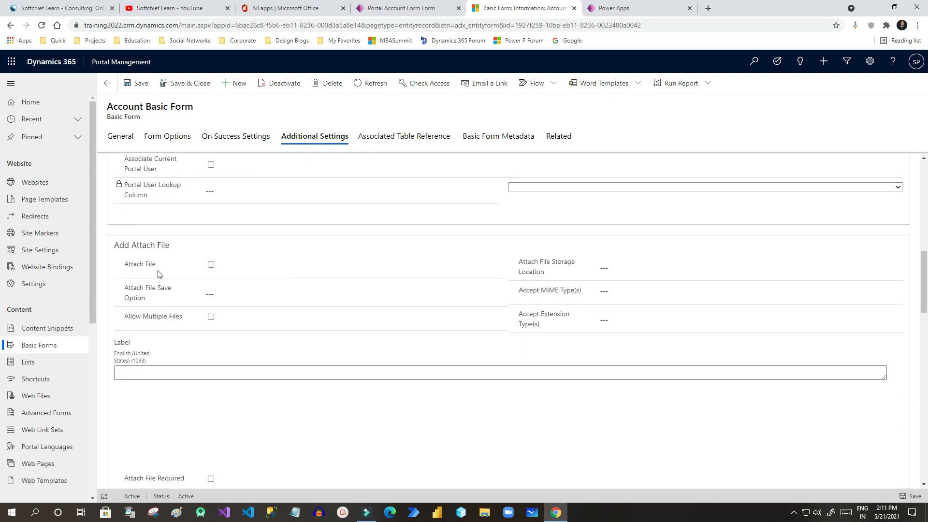
left_click(134, 247)
left_click(212, 266)
Store attachments as Note Attachment saved as Notes, allow multiple files, and save.
left_click(606, 268)
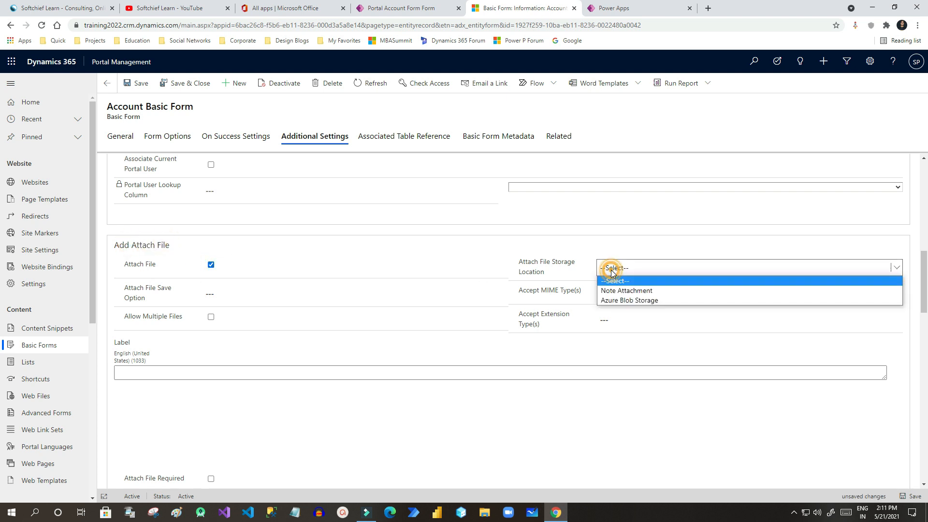
left_click(630, 290)
left_click(229, 294)
left_click(228, 317)
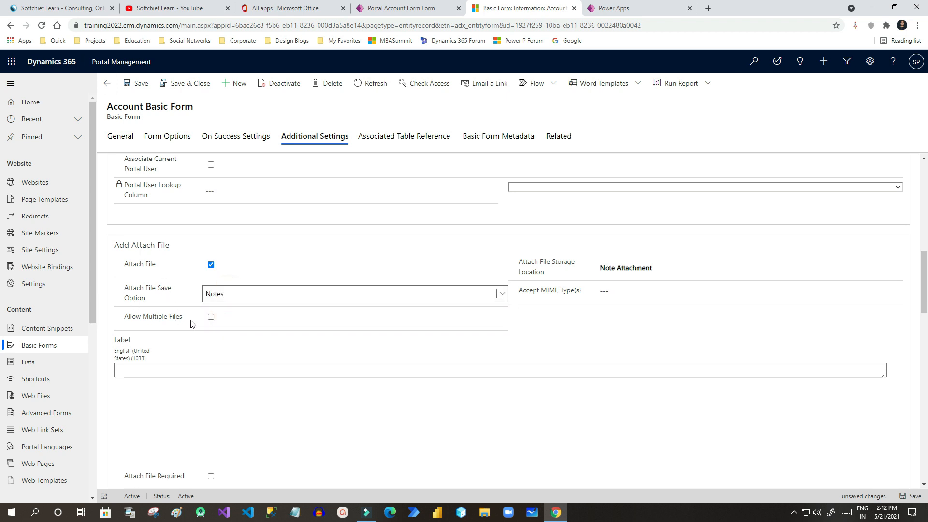
left_click(212, 318)
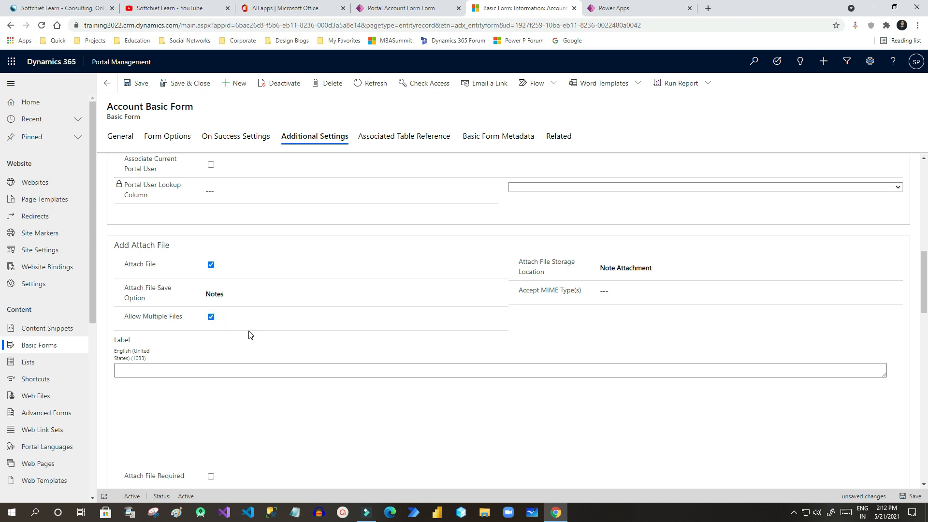
scroll(250, 335, "down", 1)
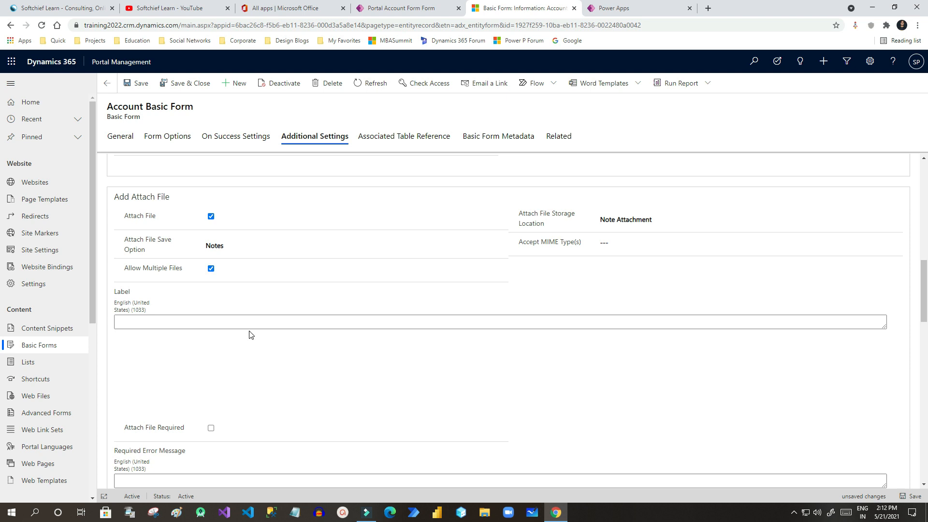
left_click(137, 83)
left_click(496, 139)
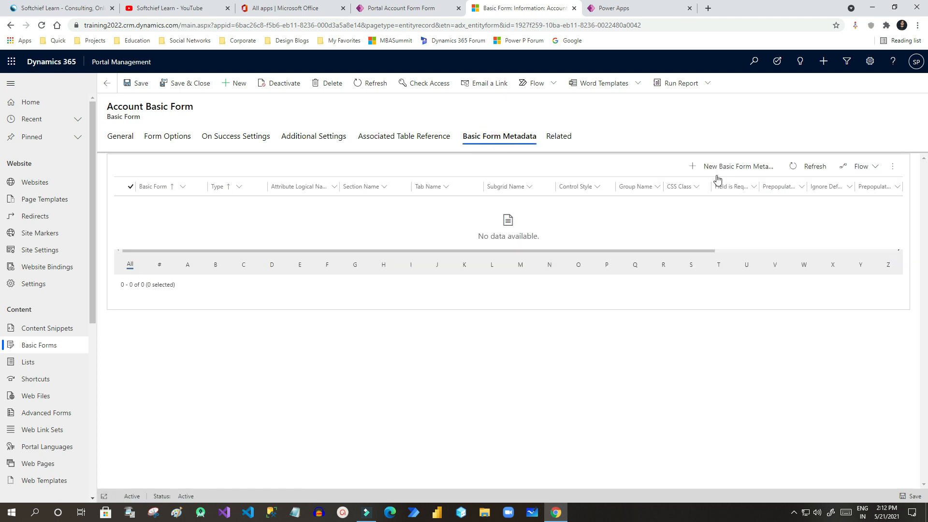
Add a Notes metadata record to the form with create, edit and delete enabled.
left_click(721, 167)
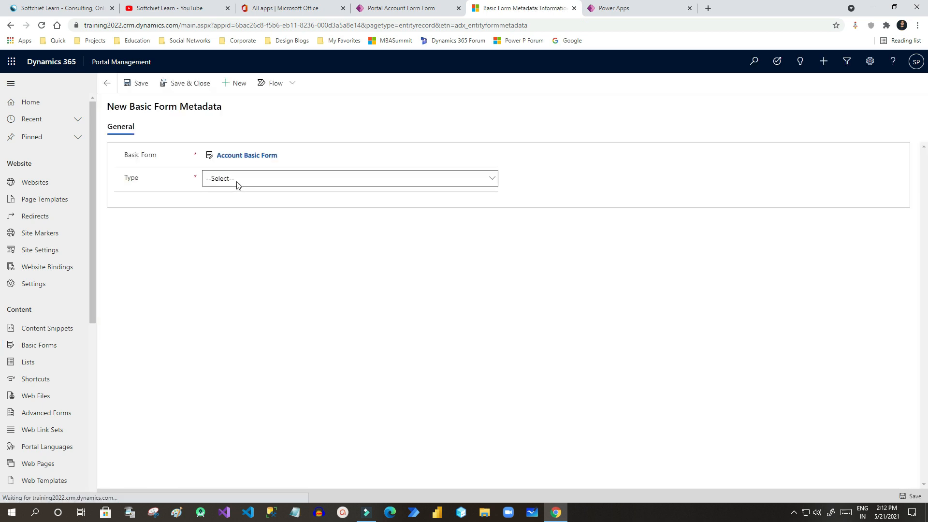
left_click(236, 182)
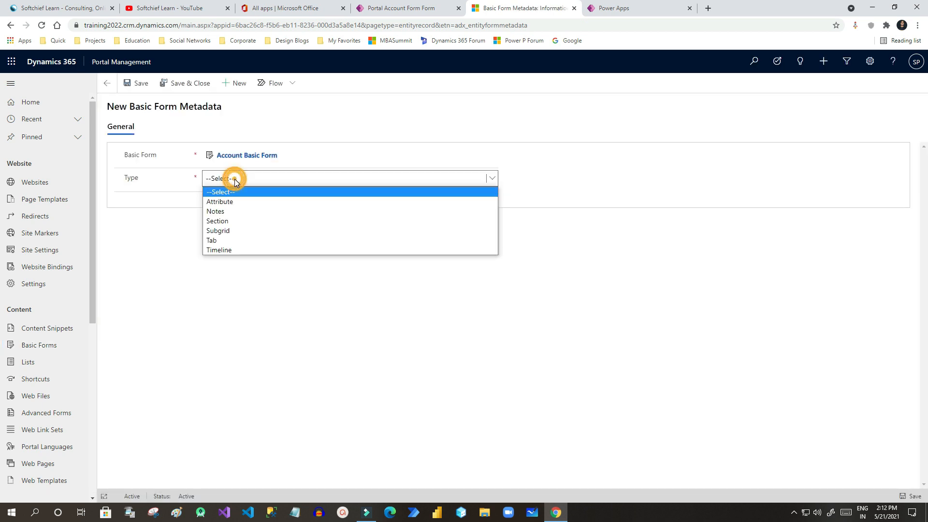
left_click(230, 212)
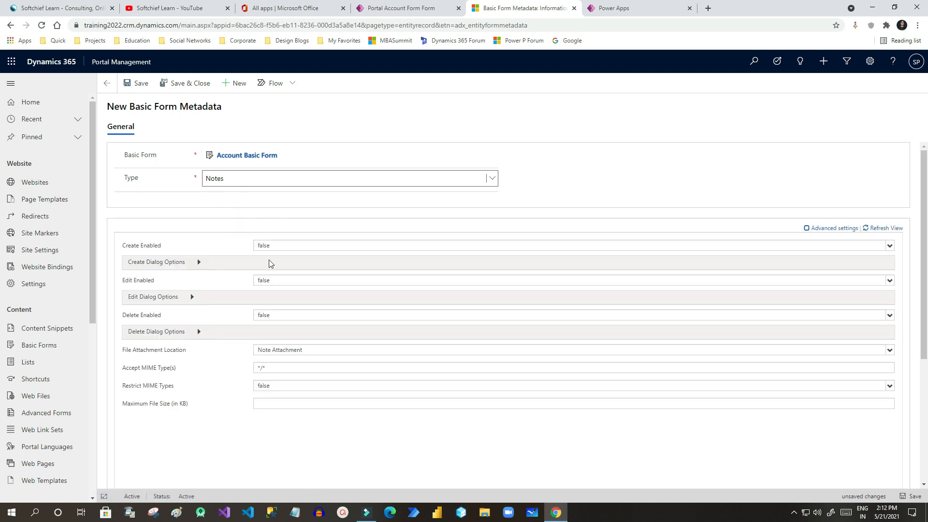
left_click(269, 249)
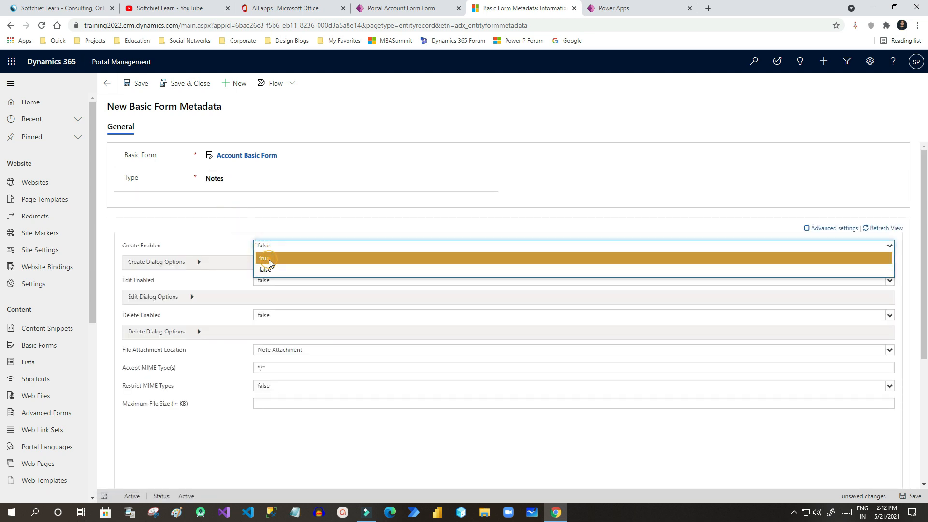
left_click(269, 259)
left_click(268, 281)
left_click(269, 293)
left_click(277, 316)
left_click(267, 324)
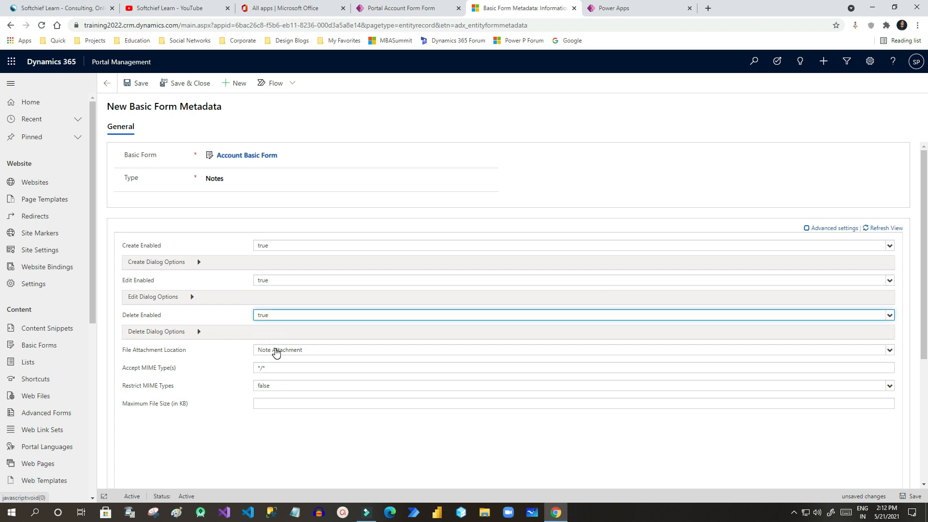
Keep Note Attachment as the file location, then save and close the metadata record.
left_click(277, 353)
left_click(290, 363)
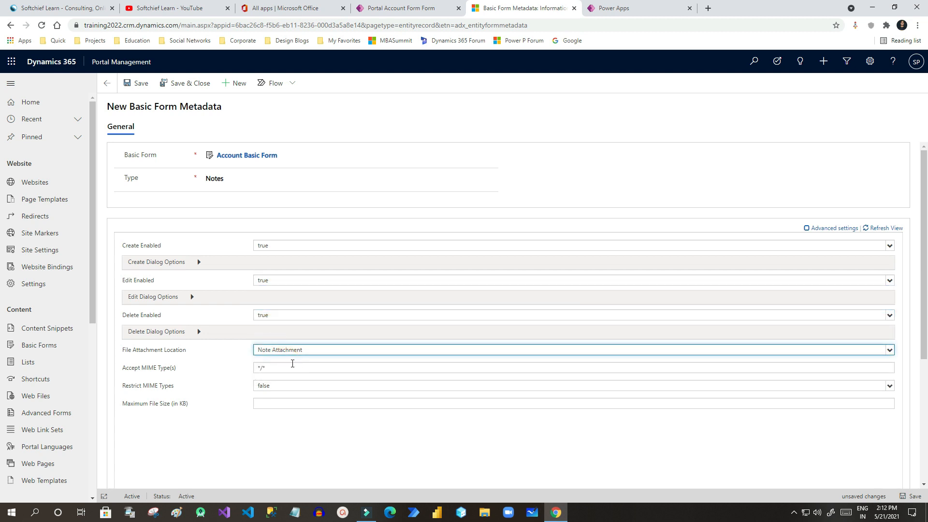
left_click(282, 353)
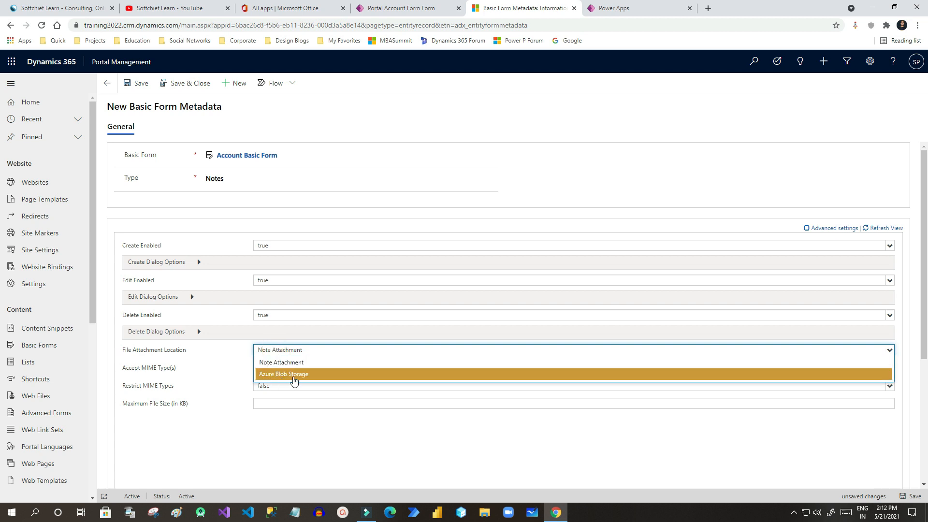
left_click(289, 362)
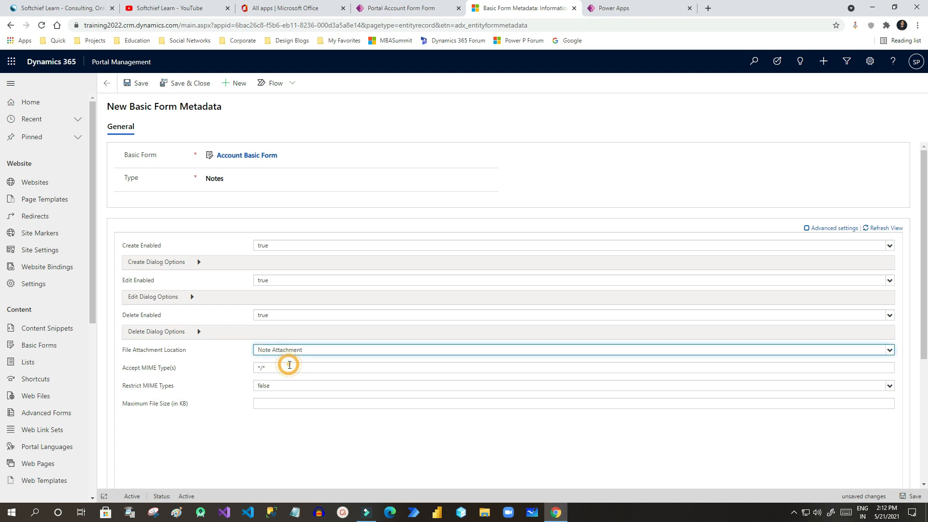
left_click(140, 84)
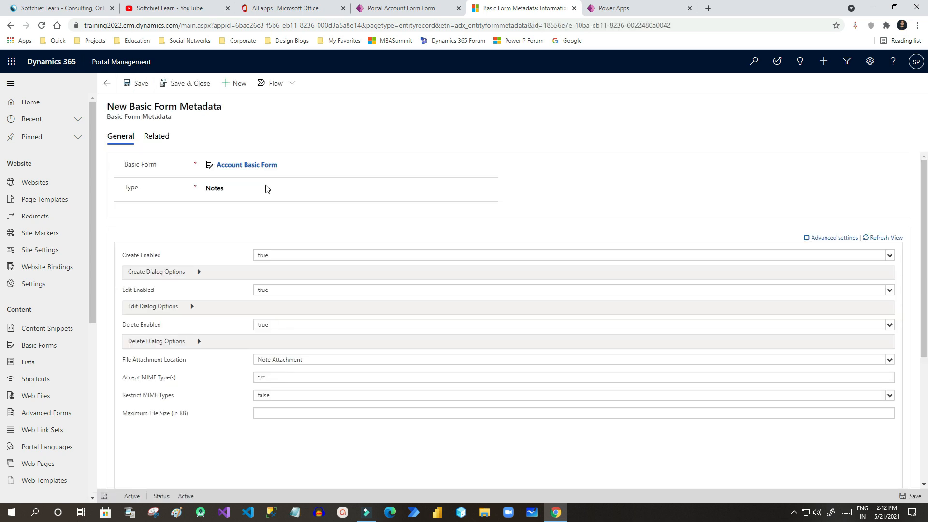
left_click(164, 139)
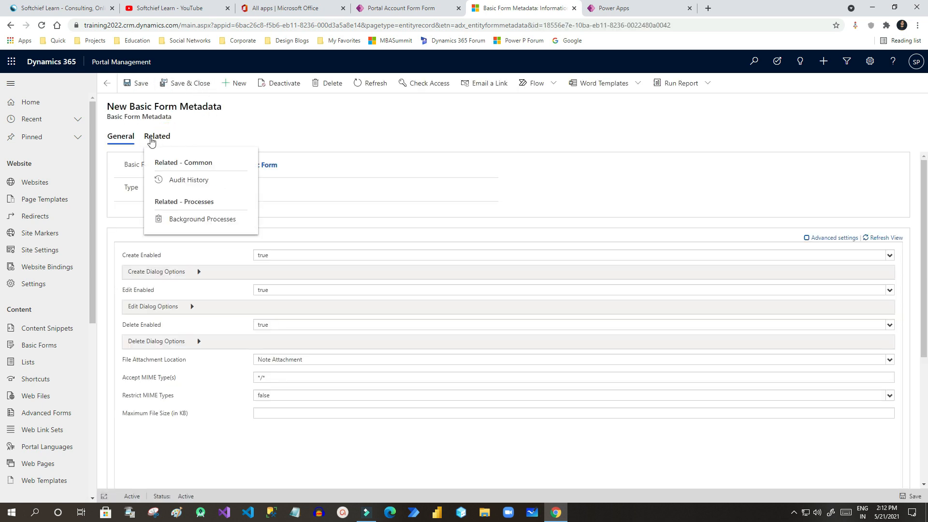
left_click(152, 140)
left_click(190, 83)
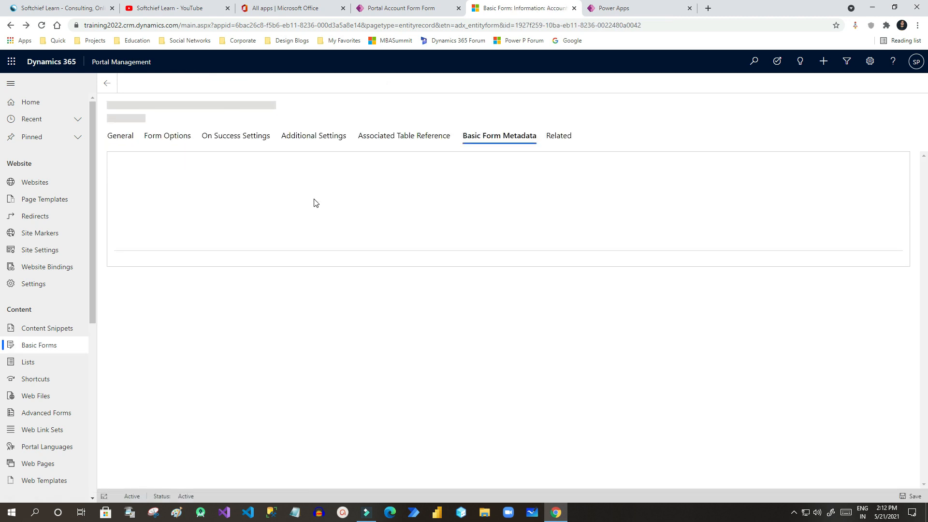
Review the basic form's details and related records, then return to the Form Test page.
left_click(121, 138)
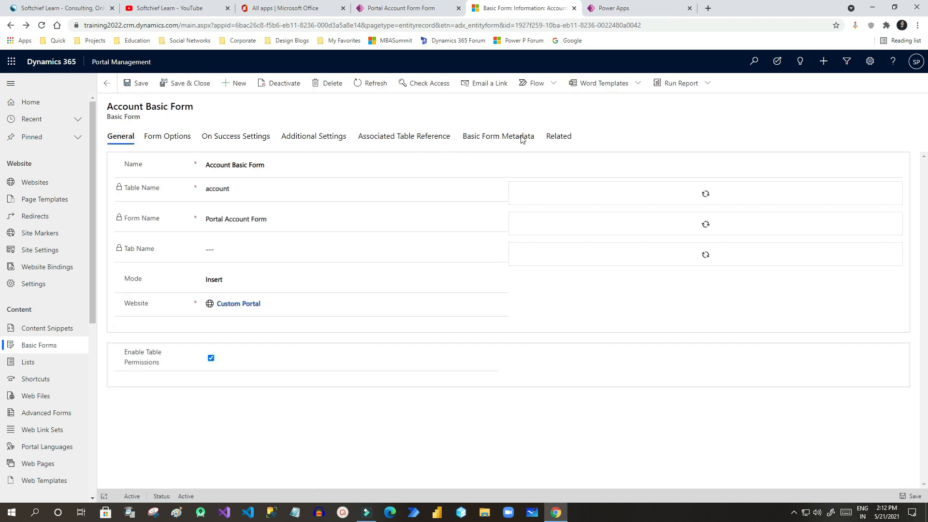
left_click(559, 138)
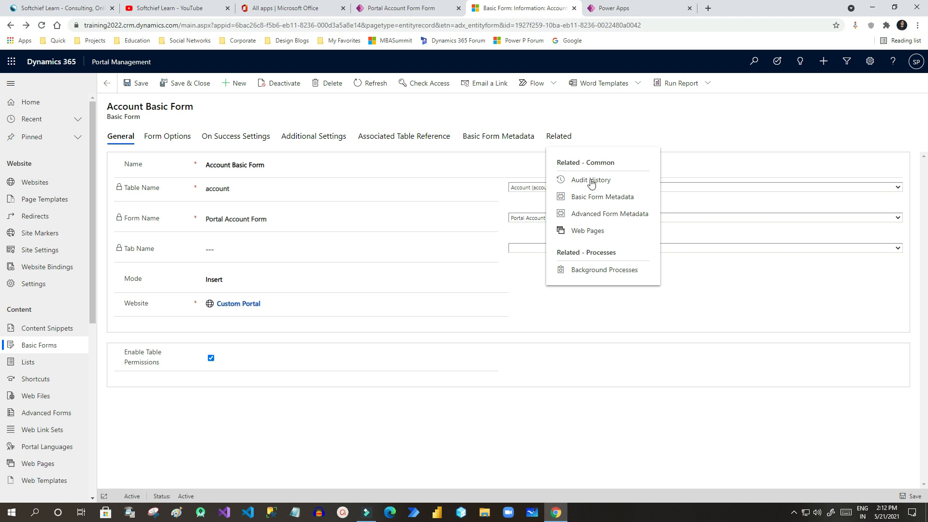
left_click(391, 416)
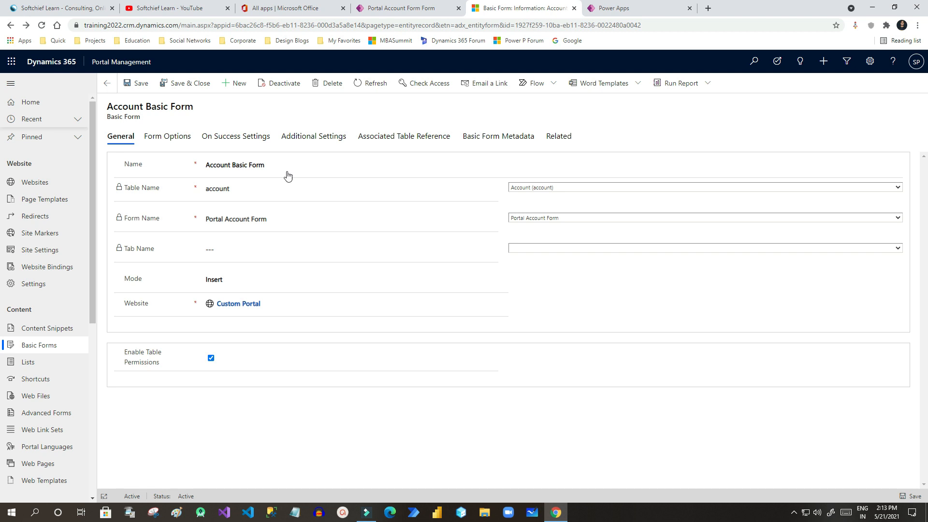
scroll(38, 428, "down", 1)
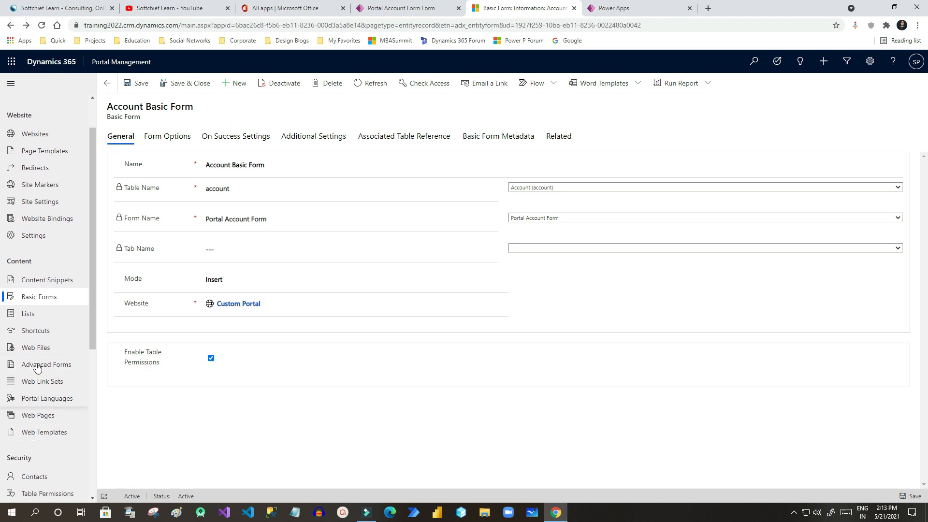
scroll(47, 399, "up", 1)
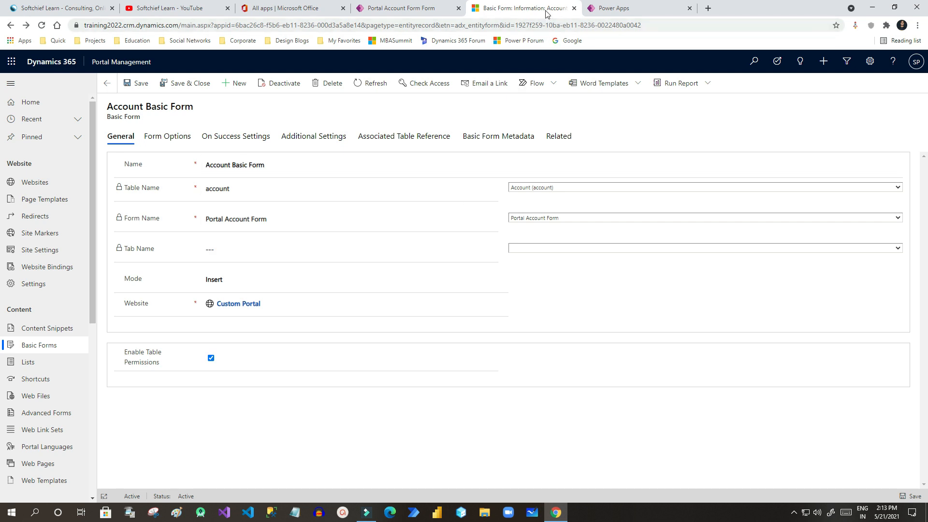
left_click(622, 7)
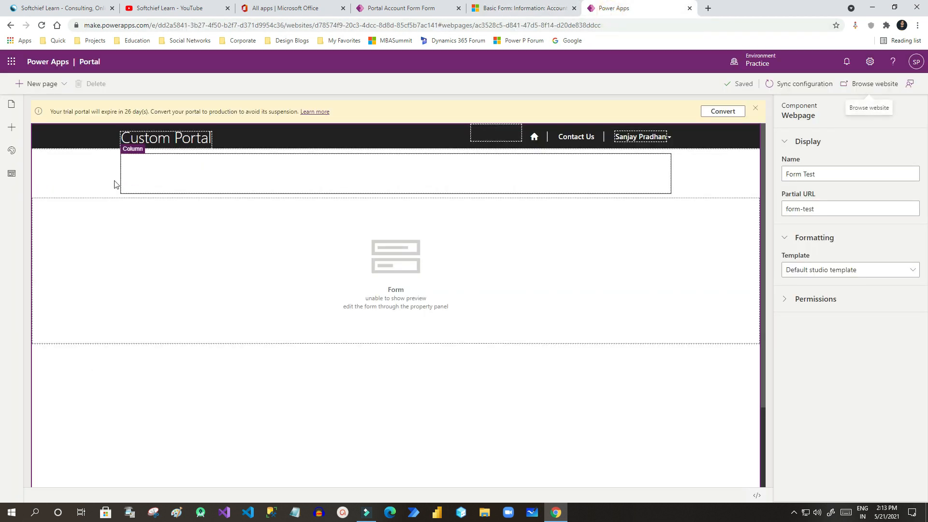
Add a new blank page to the portal.
left_click(12, 128)
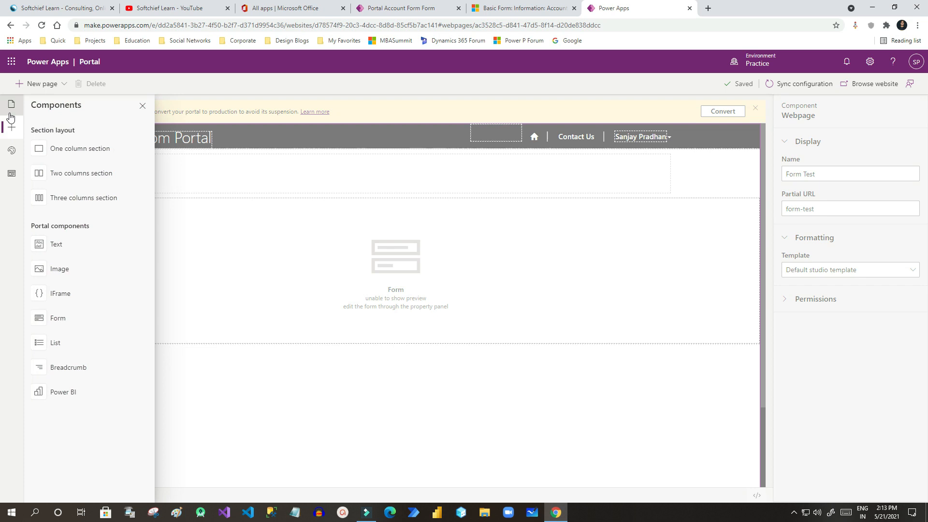
left_click(43, 84)
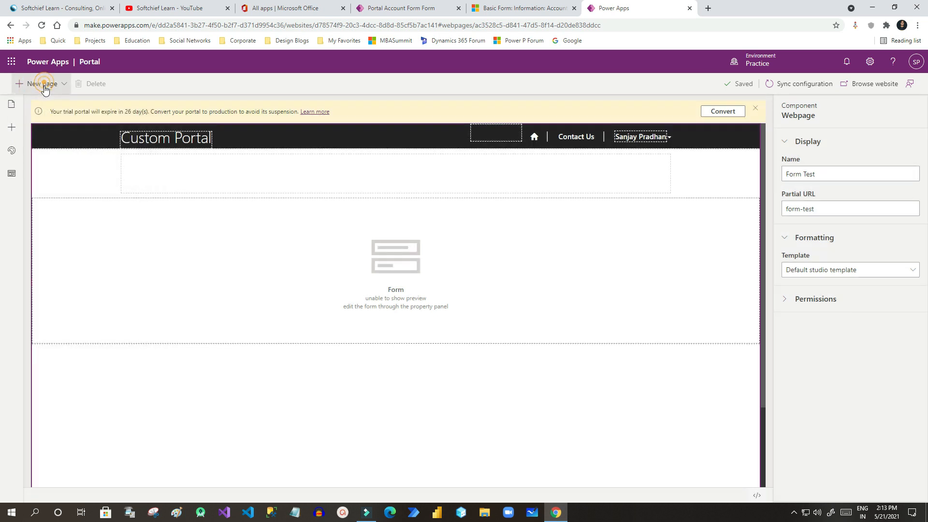
left_click(52, 137)
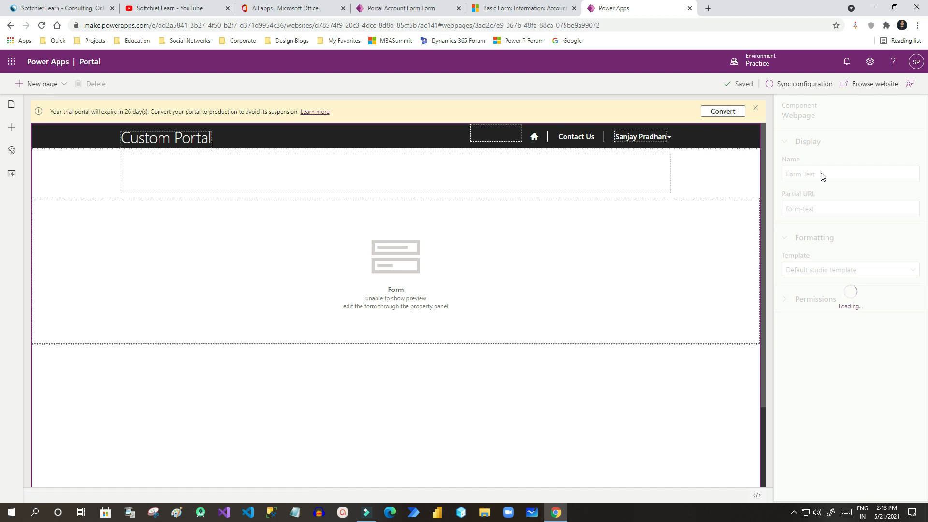
Rename the page to Account Entry and change its partial URL to acc-entry.
left_click_drag(833, 175, 790, 174)
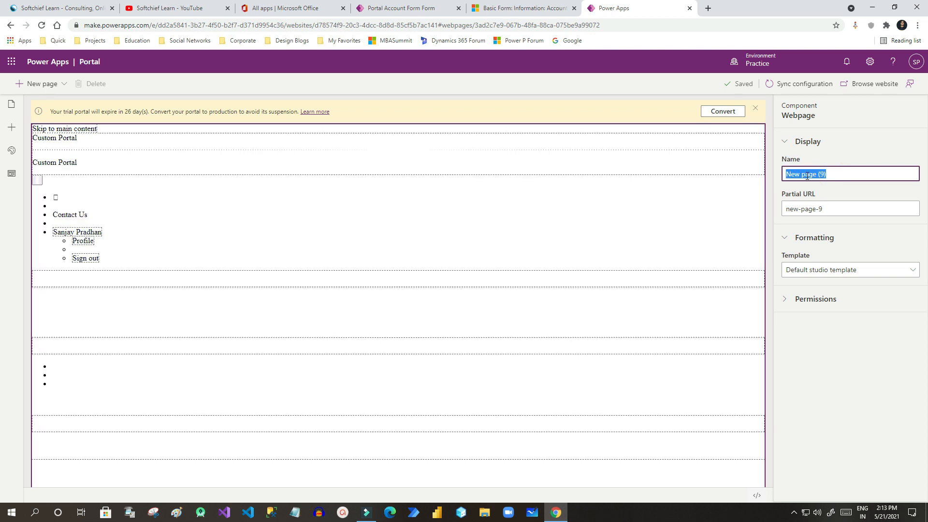
type("Account Entry")
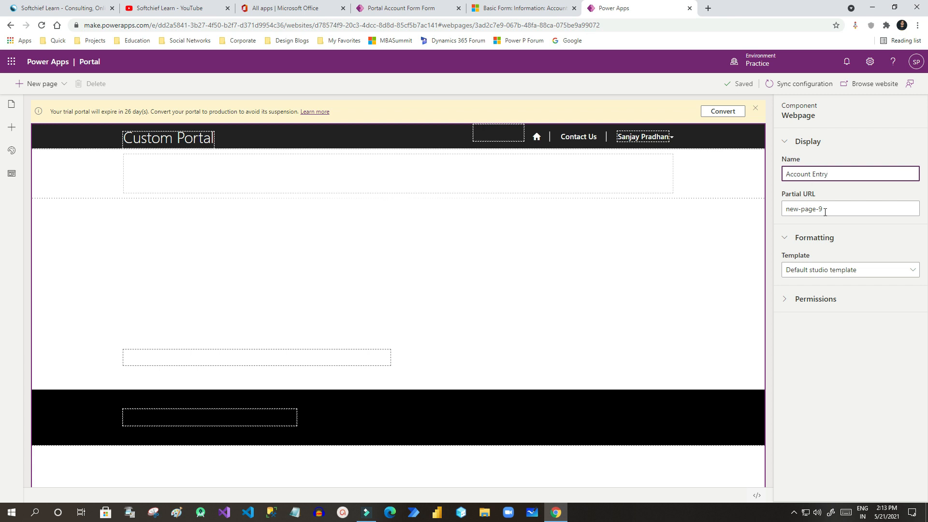
left_click(829, 211)
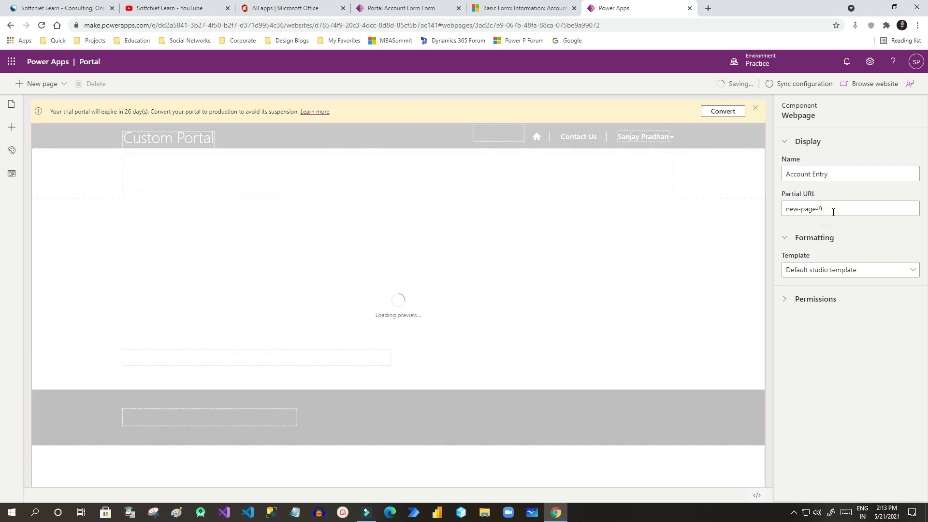
left_click_drag(825, 212, 788, 208)
key("BackSpace")
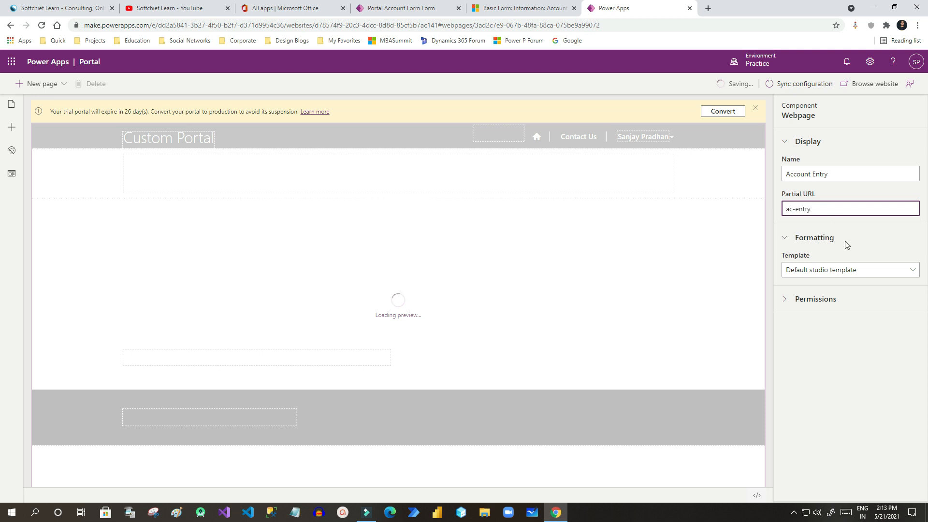
triple_click(833, 208)
type("acc")
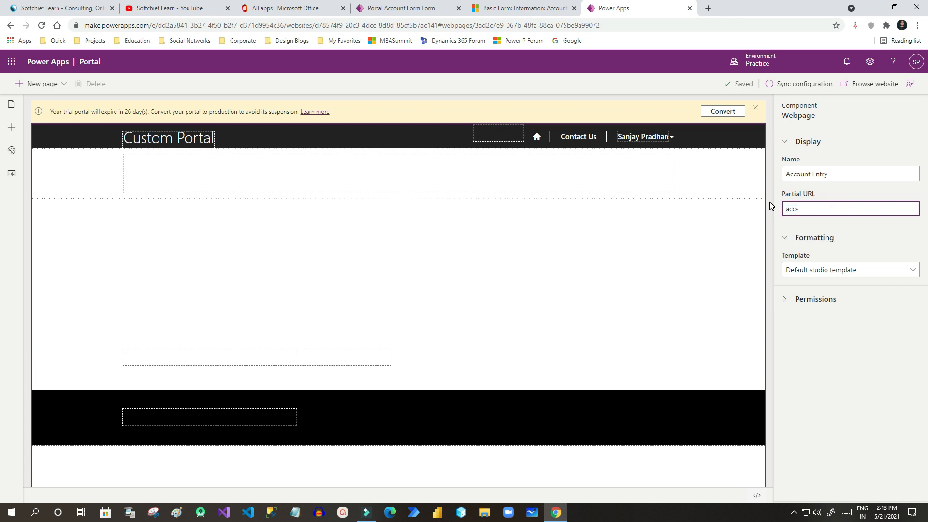
left_click(848, 349)
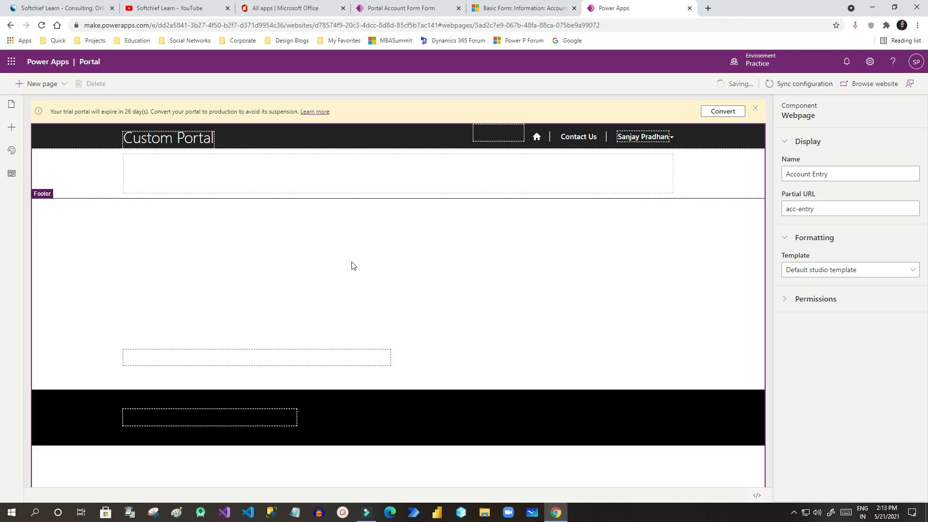
left_click(295, 180)
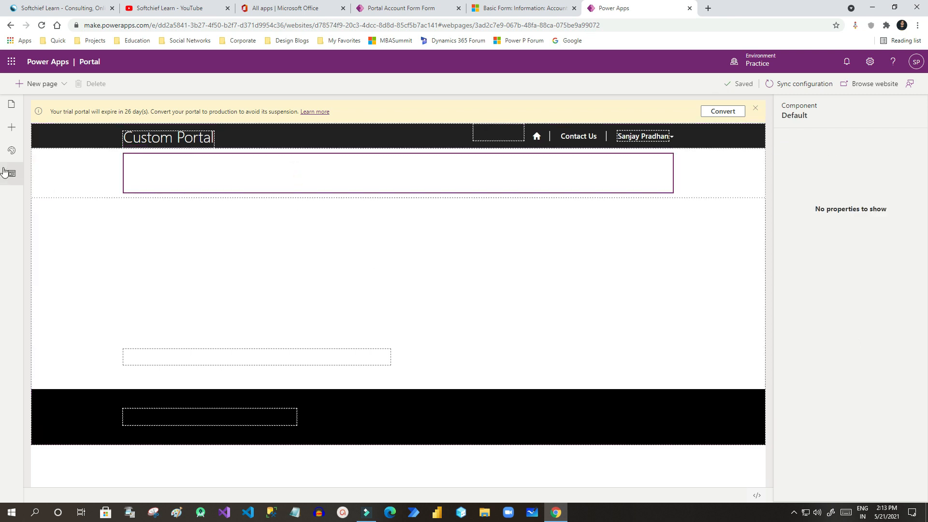
Add a Form component set to Use existing and find no Account form listed.
left_click(12, 128)
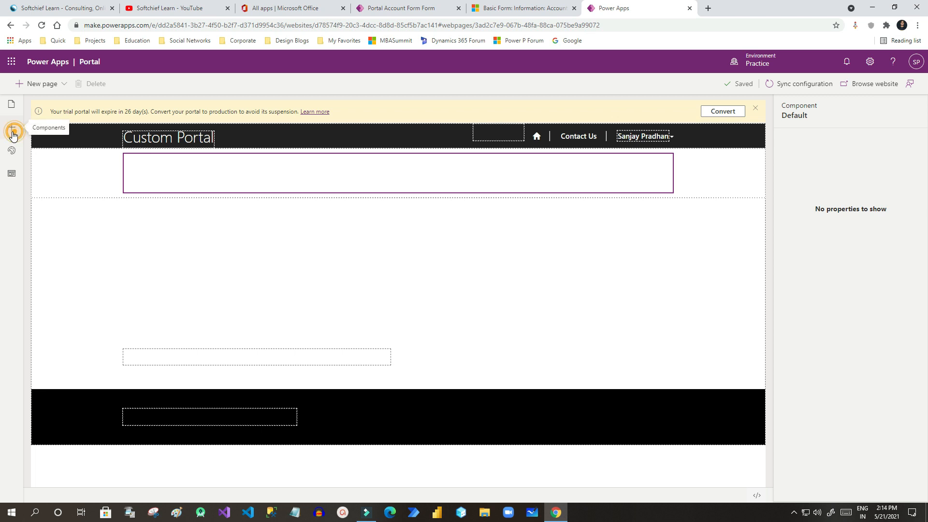
left_click(57, 321)
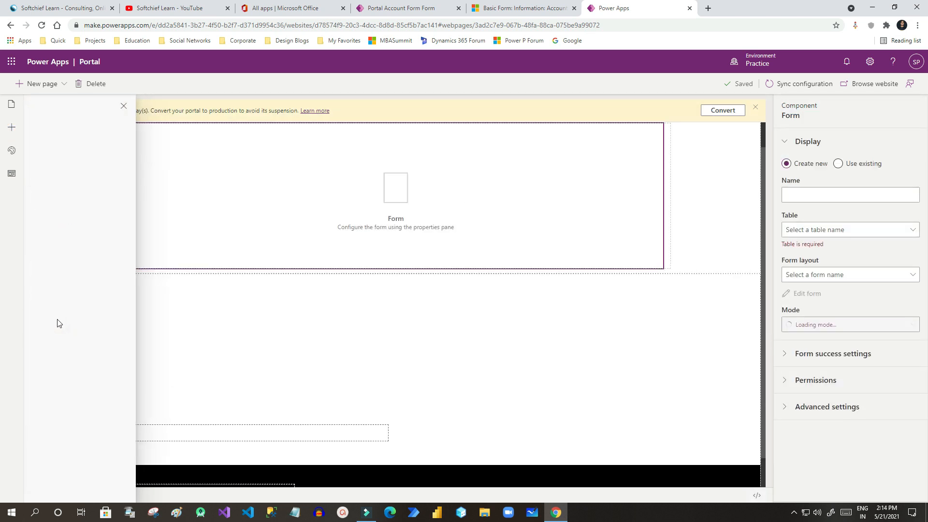
left_click(838, 164)
left_click(804, 200)
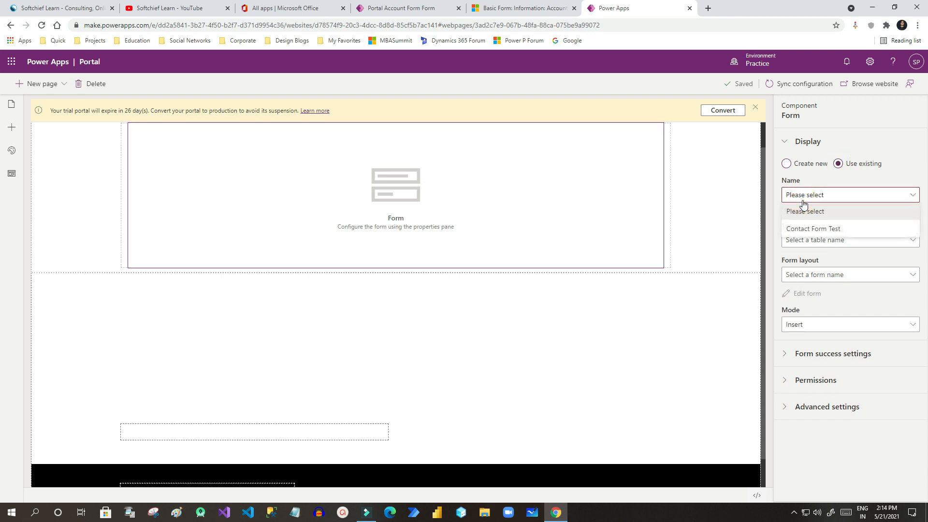
left_click(807, 196)
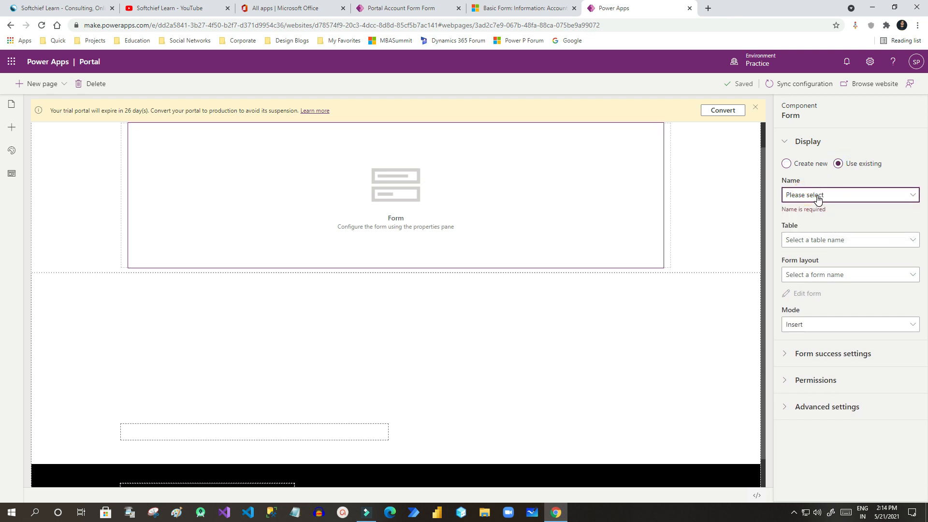
left_click(818, 195)
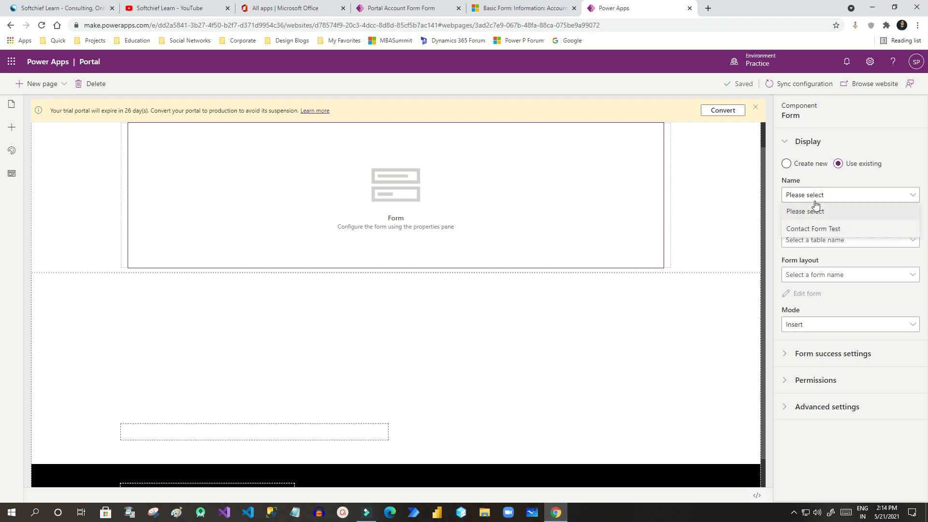
left_click(823, 179)
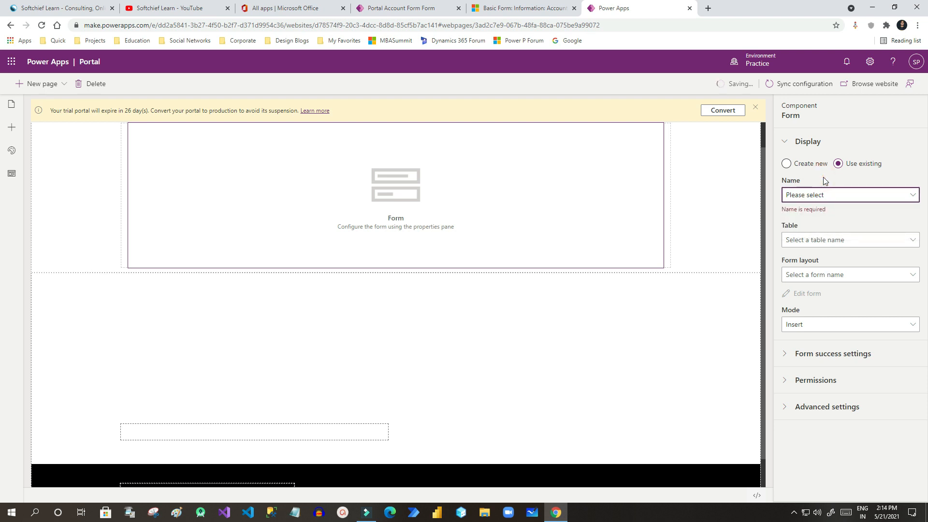
Sync the portal configuration so the newer forms load.
left_click(787, 90)
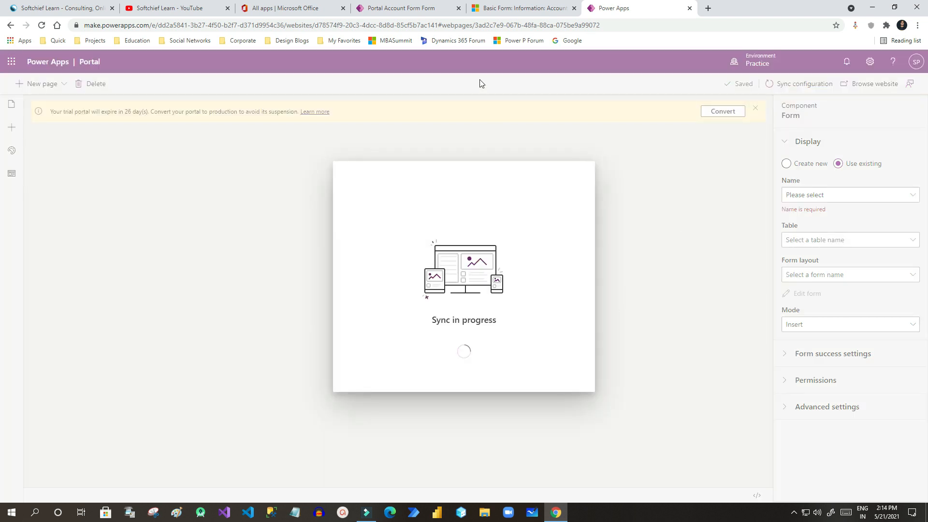
left_click(498, 9)
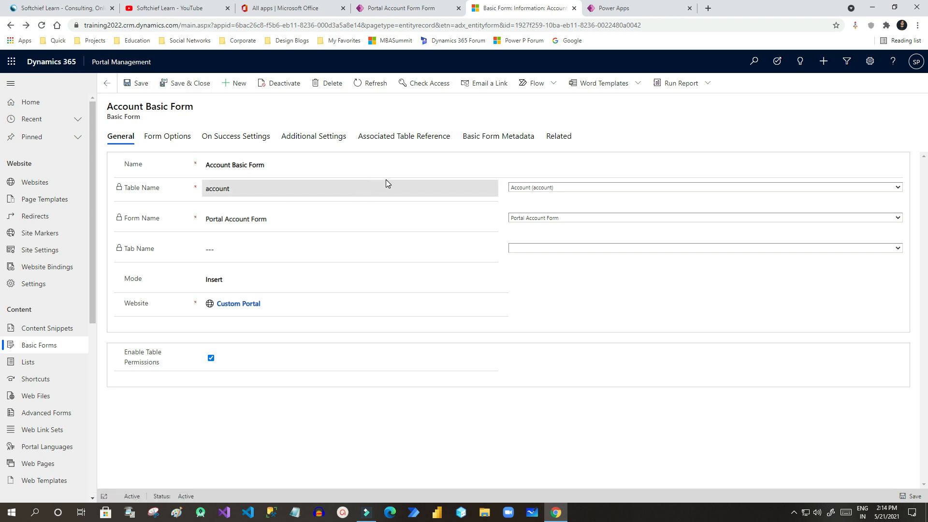
left_click(621, 9)
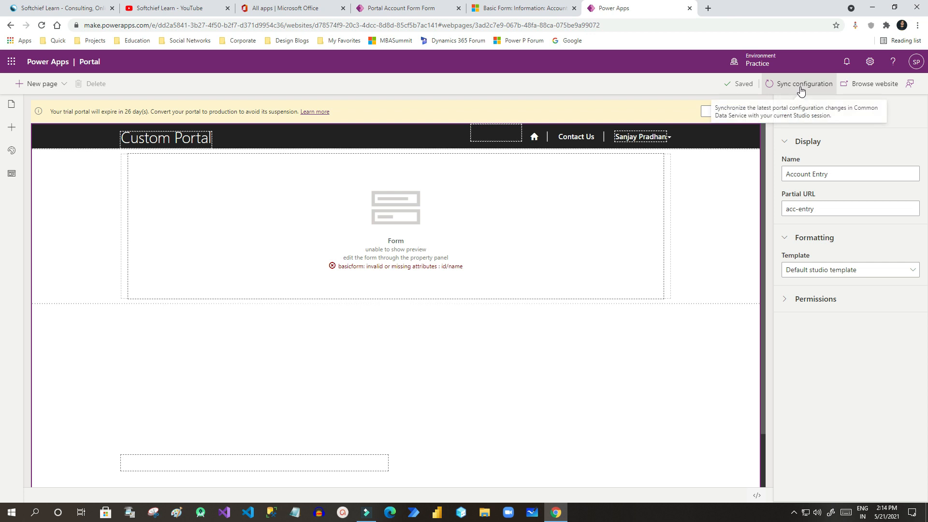
Set the form component to the existing Account Basic Form with the Portal Account Form layout.
left_click(469, 231)
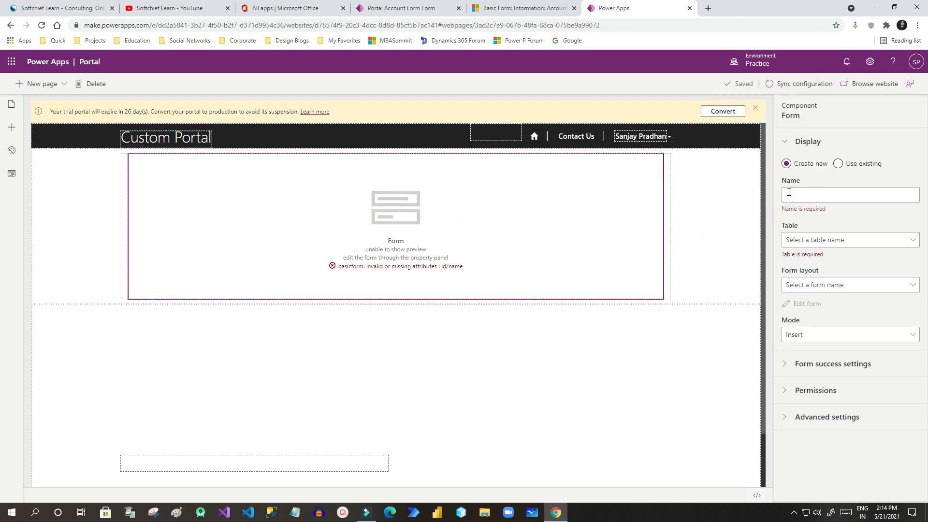
left_click(838, 163)
left_click(821, 196)
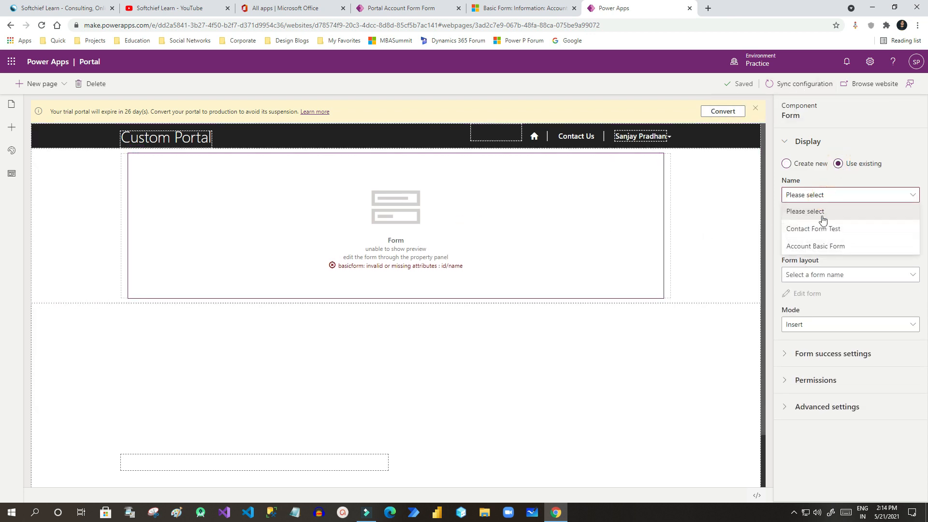
left_click(822, 246)
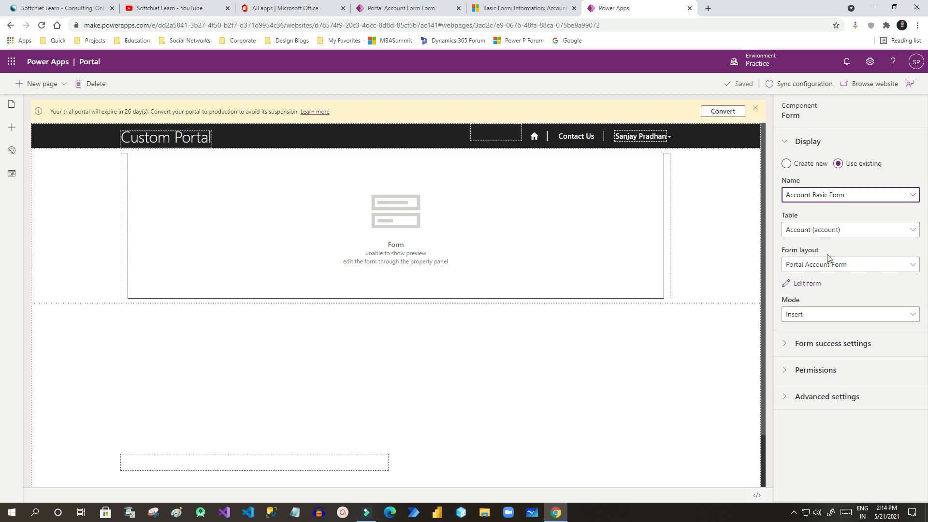
left_click(822, 267)
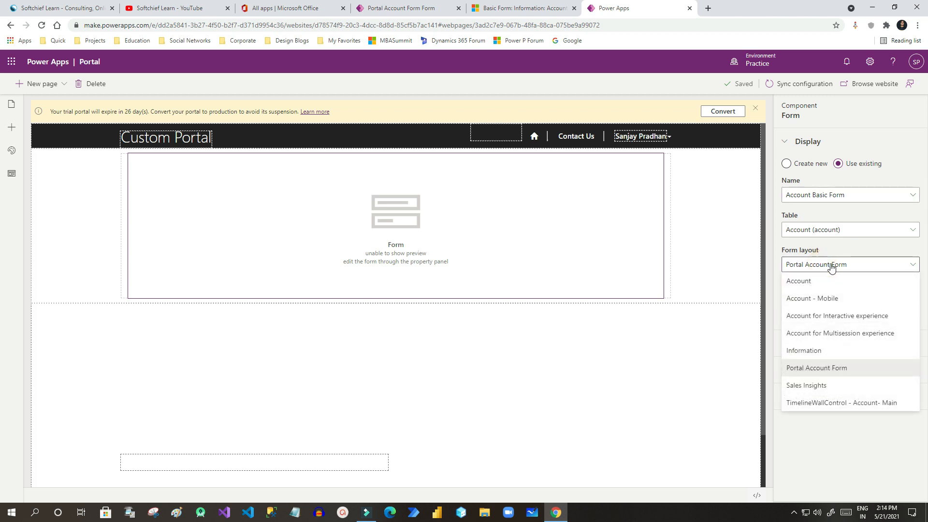
left_click(823, 370)
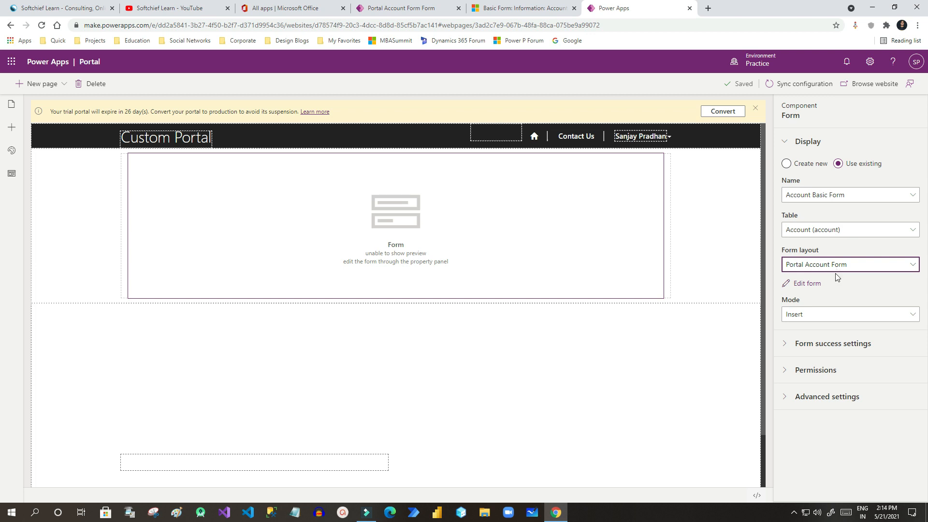
Review the form's success, permission and advanced settings, then sync the configuration.
left_click(785, 343)
left_click(787, 464)
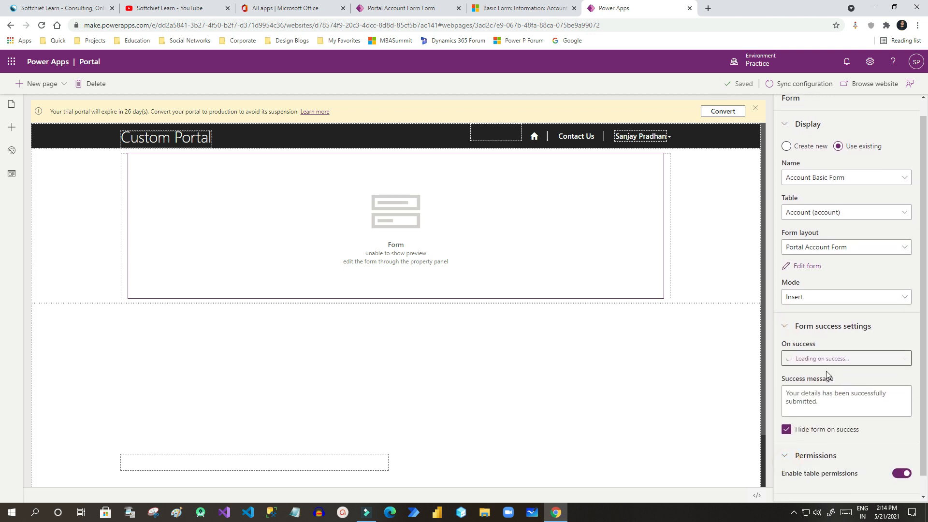
scroll(793, 473, "down", 1)
left_click(787, 491)
scroll(825, 432, "down", 1)
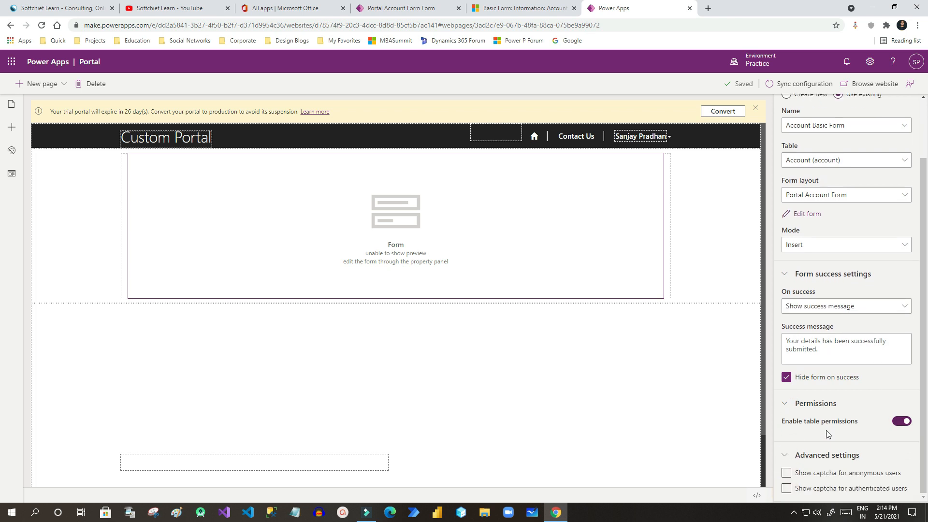
scroll(824, 426, "up", 3)
left_click(784, 85)
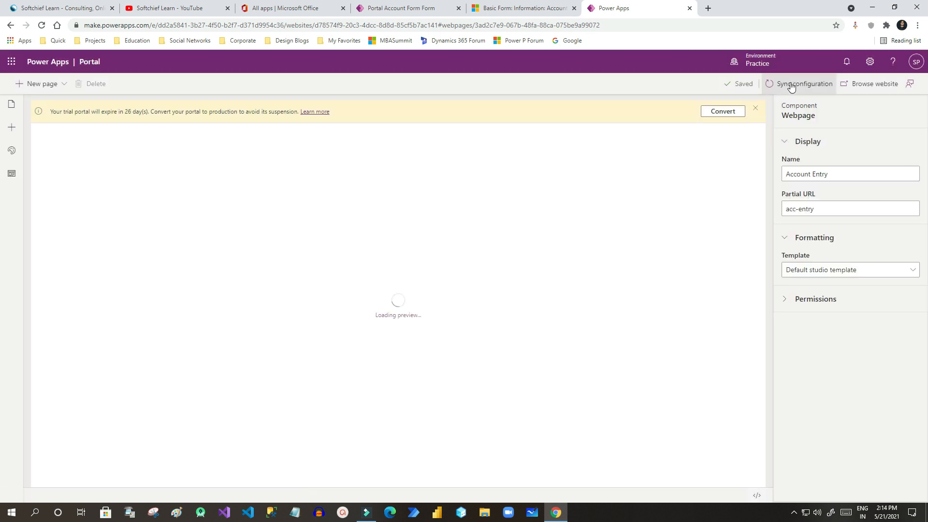
View the Account Entry page on the live portal and its insufficient-permissions message.
left_click(867, 86)
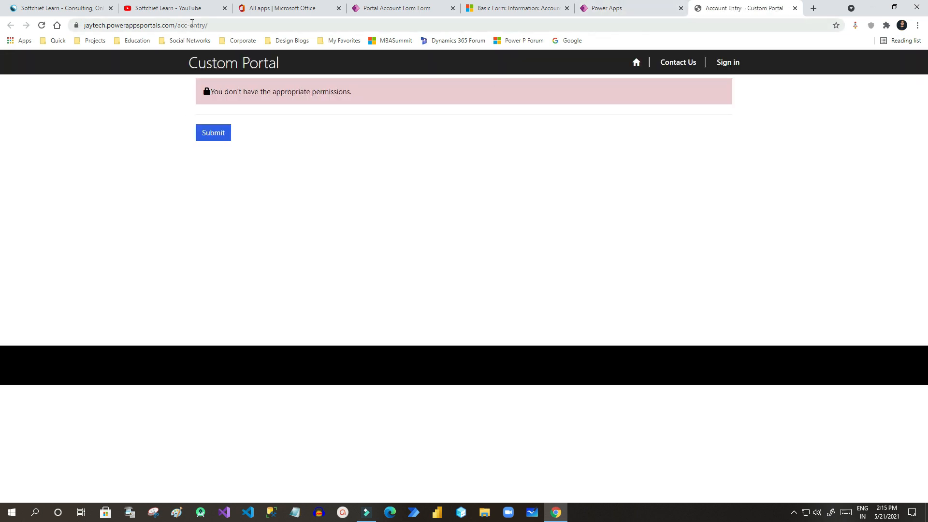
left_click_drag(214, 92, 361, 91)
triple_click(307, 91)
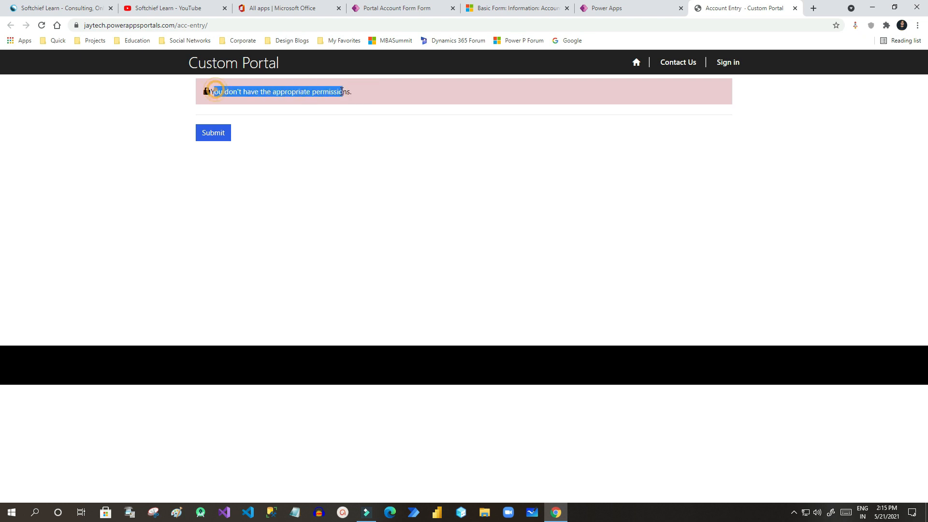
Return to the portal's Account Entry page and go to Sign in.
left_click(397, 14)
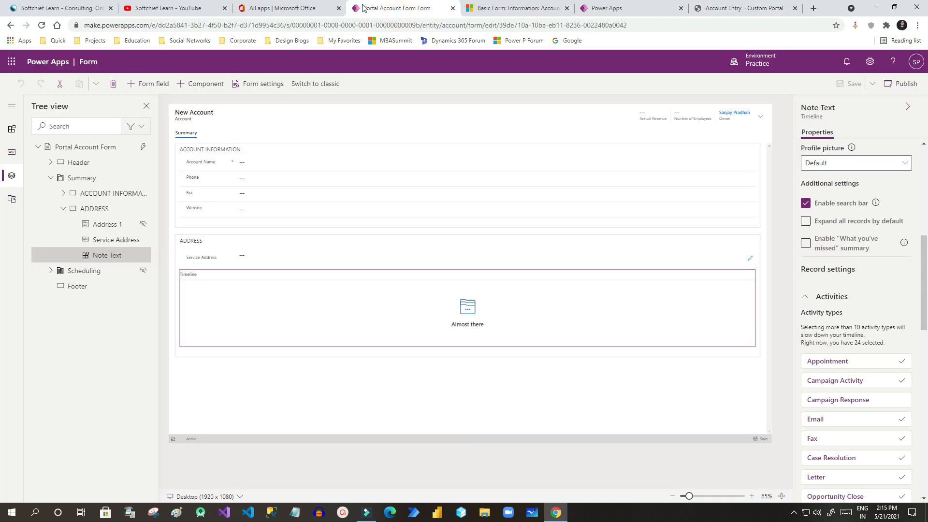
left_click(519, 8)
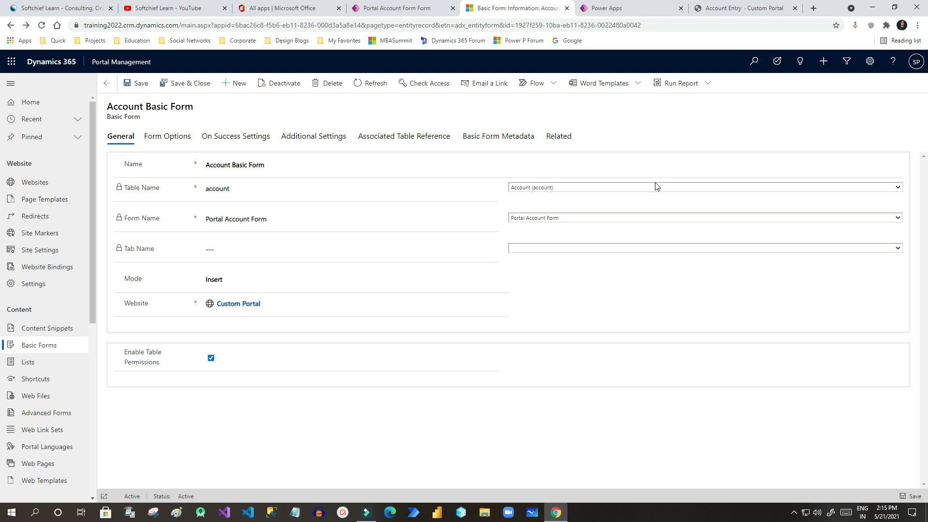
left_click(629, 10)
left_click(711, 10)
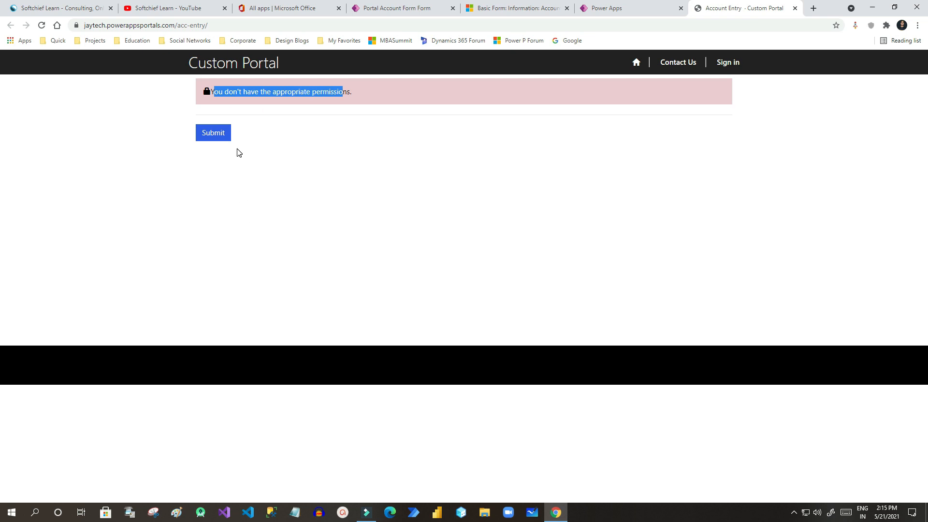
left_click(726, 68)
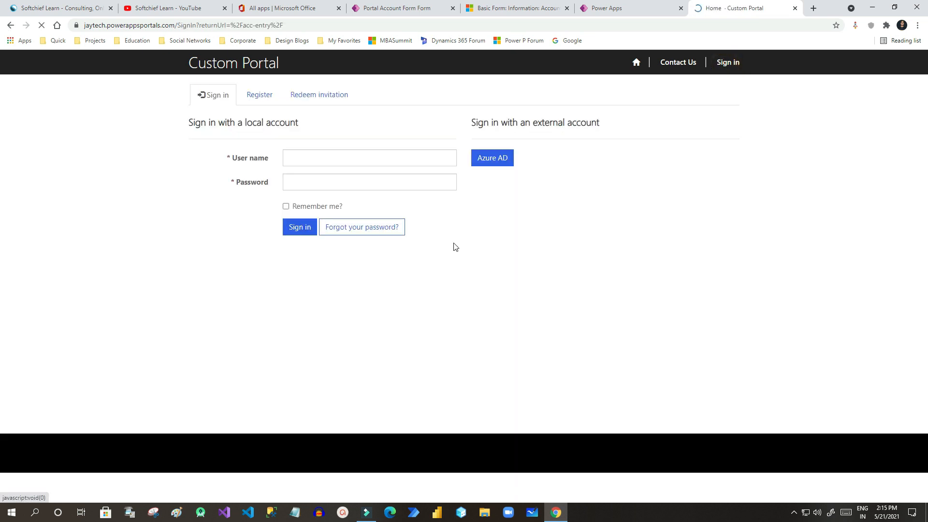
Switch to registering a new local account and enter an email address.
left_click(310, 158)
left_click(311, 159)
left_click(470, 267)
left_click(255, 99)
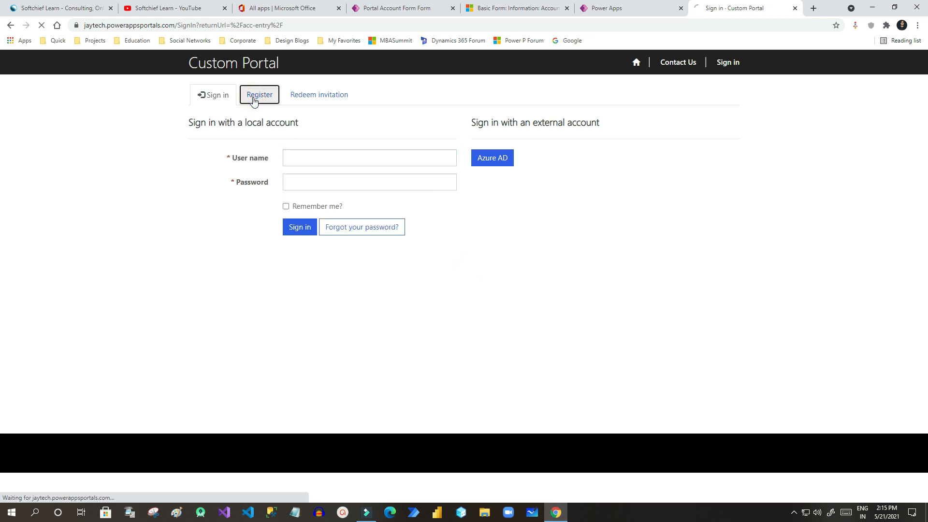
left_click(317, 147)
left_click(328, 150)
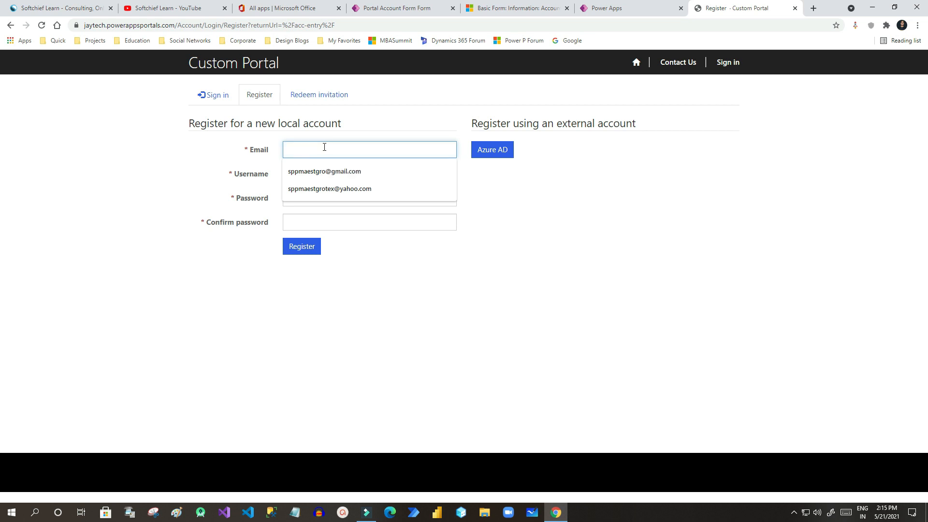
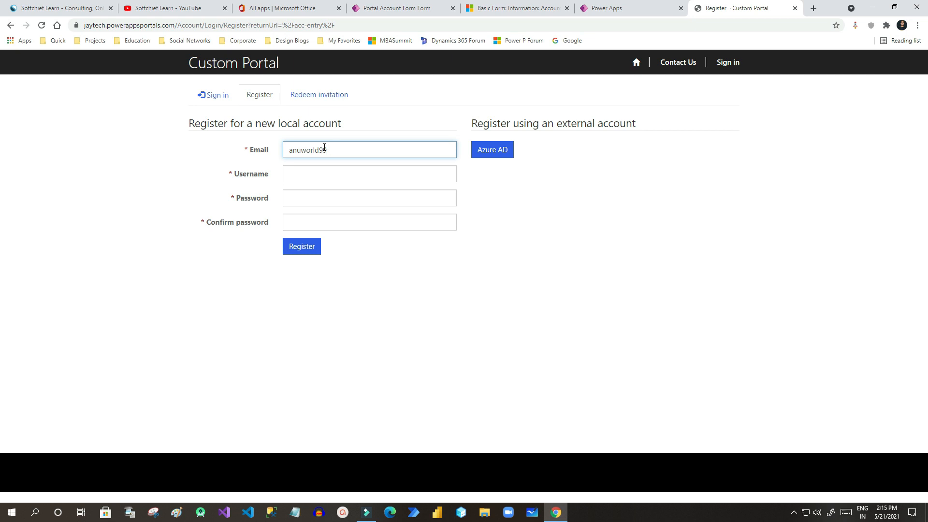
Fill in the username, password and password confirmation, and submit the registration.
left_click(321, 179)
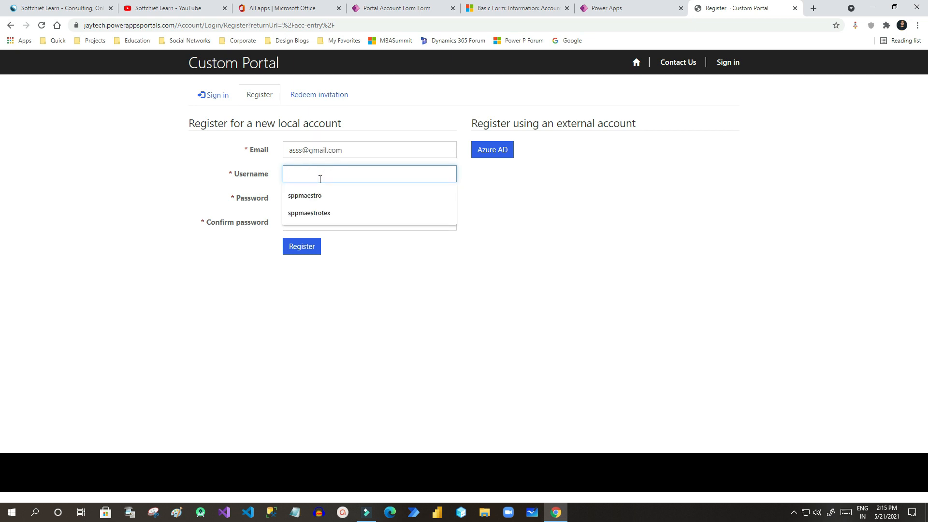
left_click(306, 201)
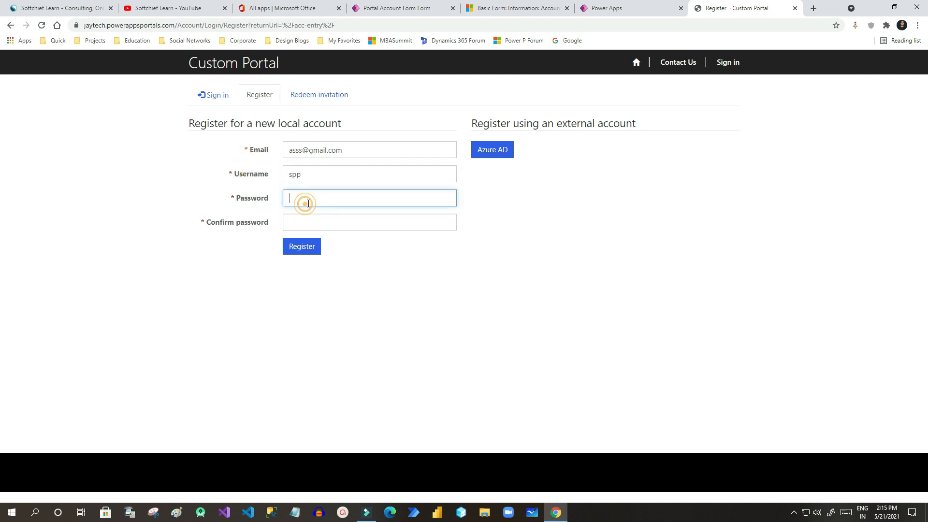
type("***")
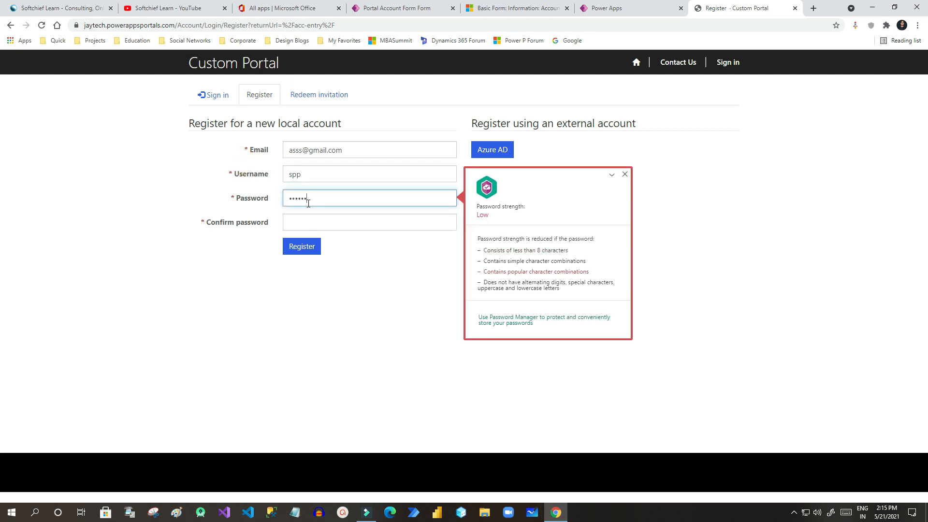
key("Tab")
type("**")
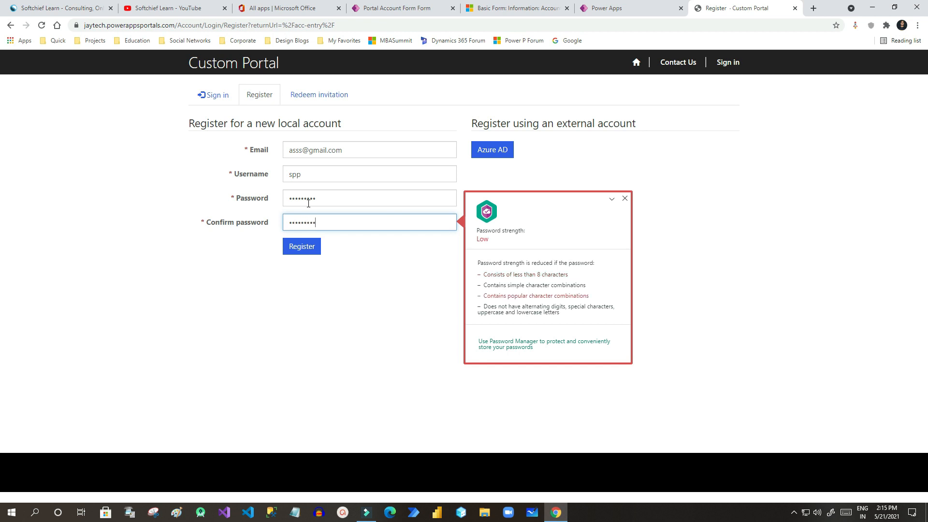
left_click(304, 254)
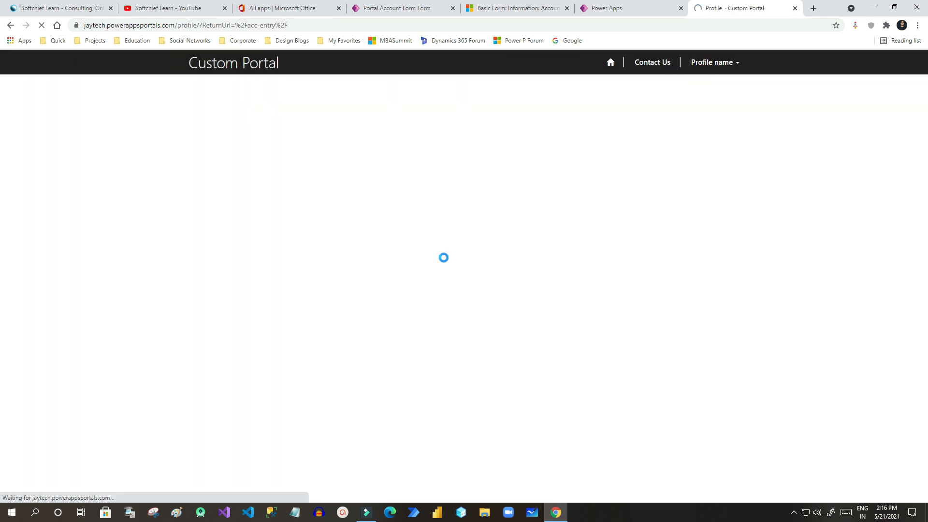
Enter a first and last name on the profile and save it.
scroll(433, 312, "down", 1)
scroll(432, 312, "down", 1)
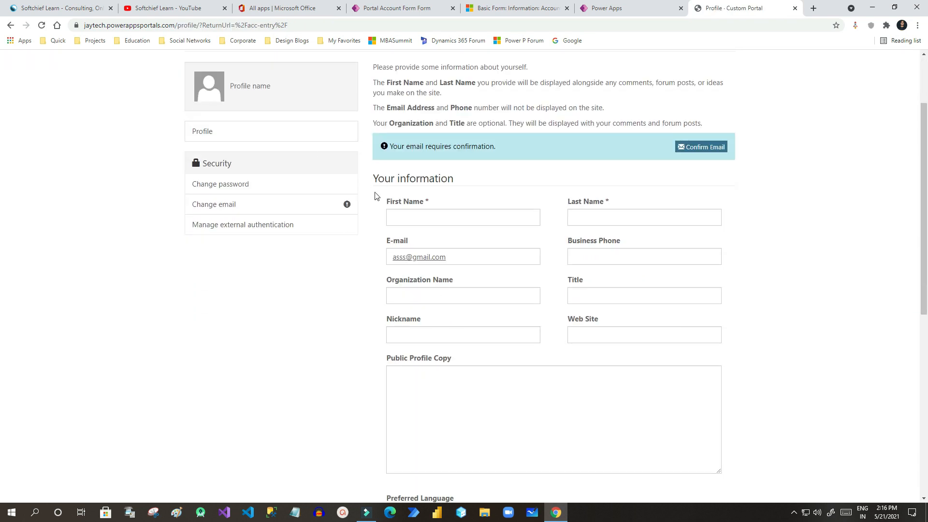
scroll(332, 248, "up", 2)
scroll(425, 269, "down", 1)
left_click(425, 266)
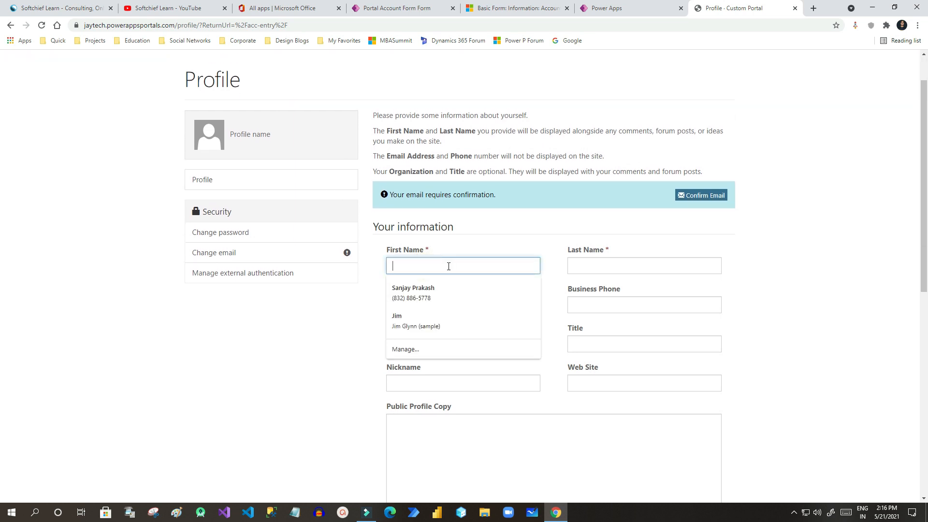
type("jiya")
key("Tab")
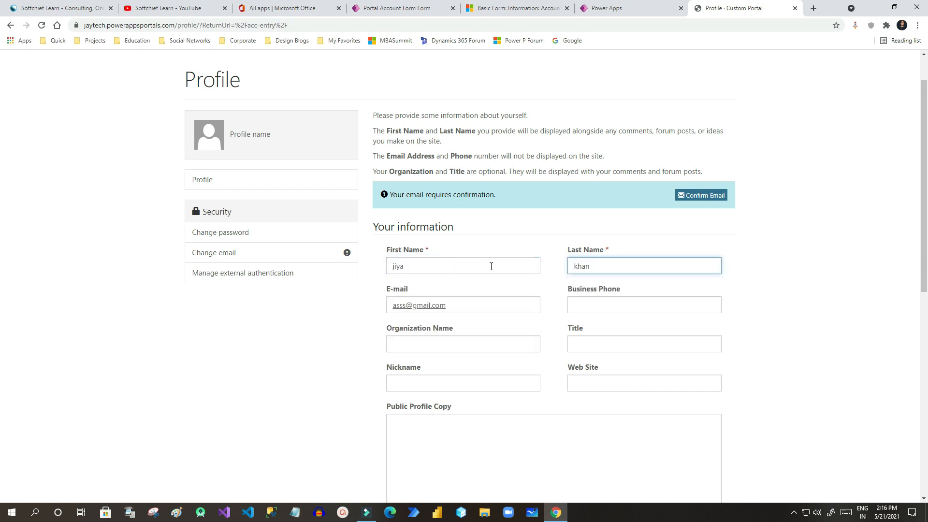
left_click(605, 271)
scroll(710, 216, "up", 1)
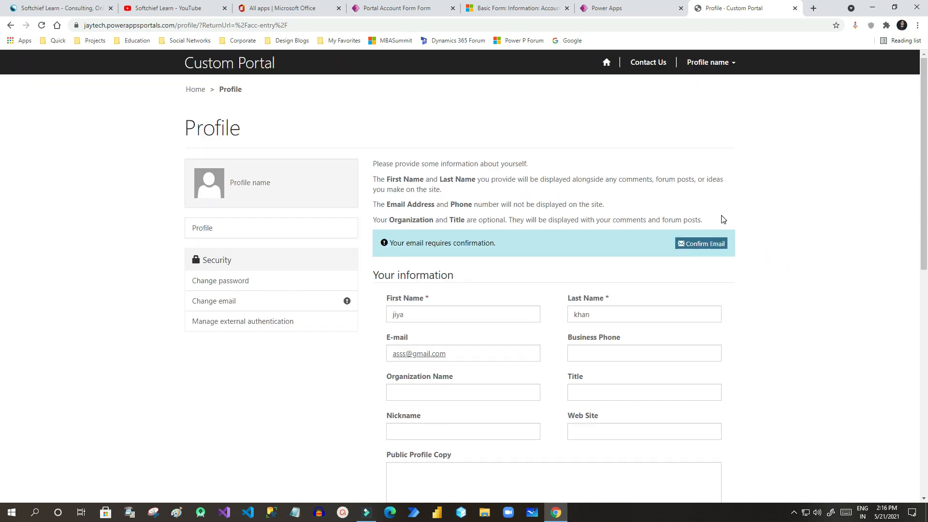
scroll(364, 276, "down", 7)
left_click(396, 409)
left_click(385, 8)
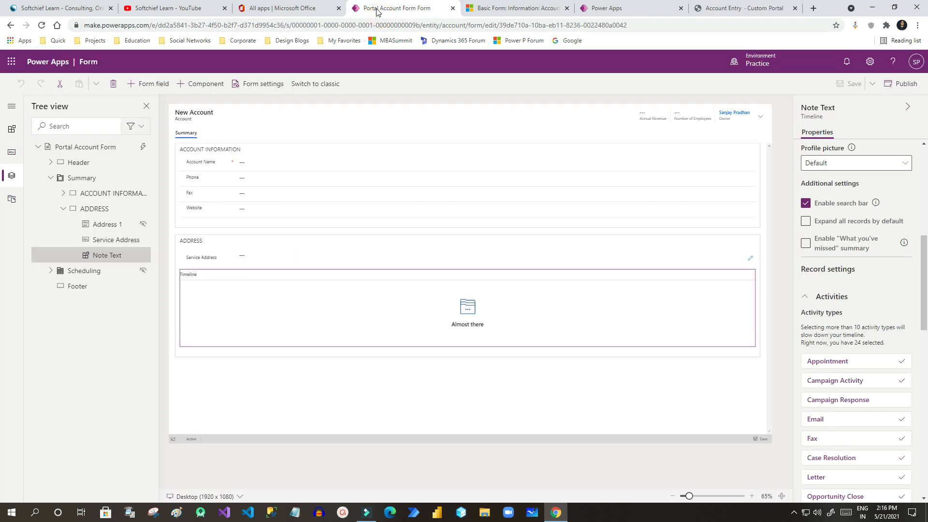
Open Contacts, switch to the All Contacts view and select the newly registered contact.
left_click(496, 10)
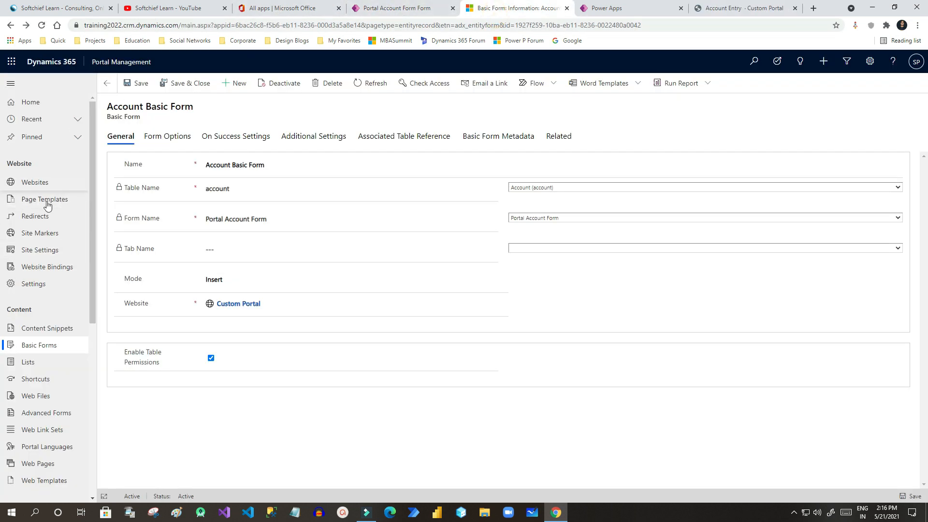
scroll(52, 449, "down", 3)
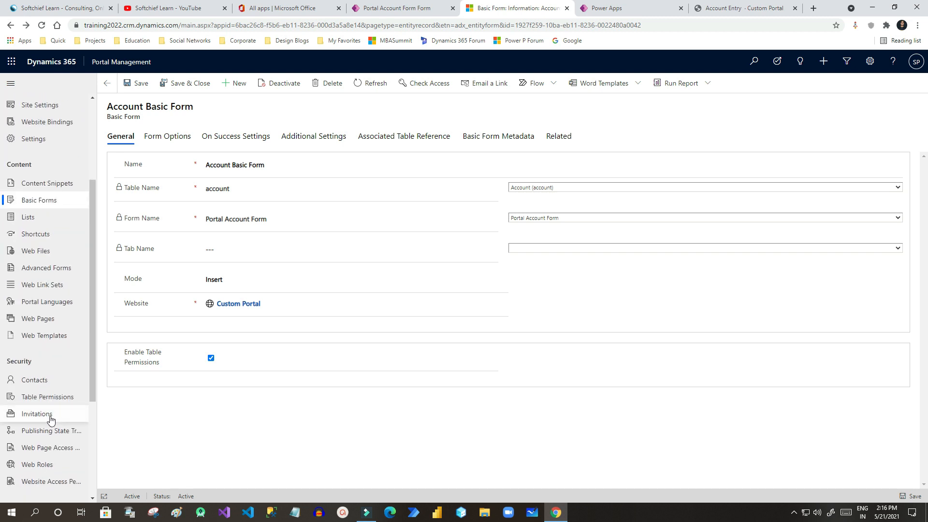
left_click(34, 380)
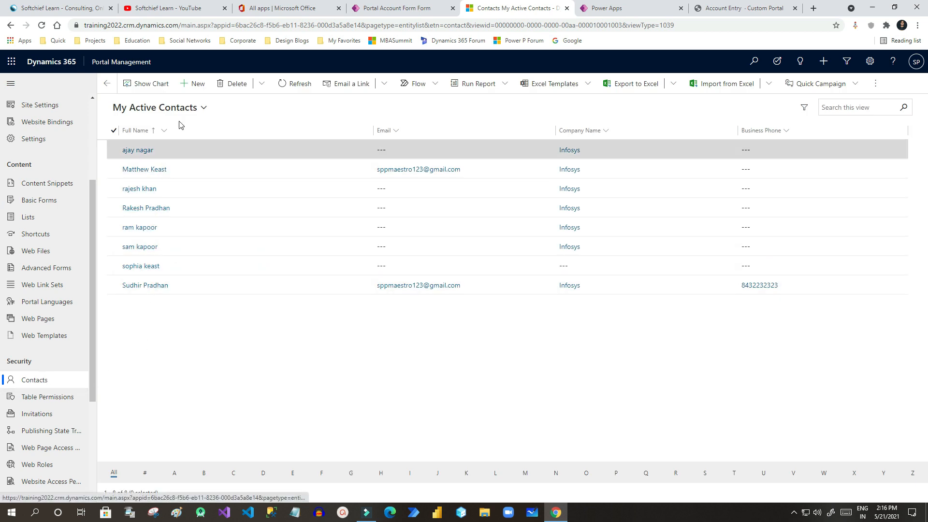
left_click(285, 85)
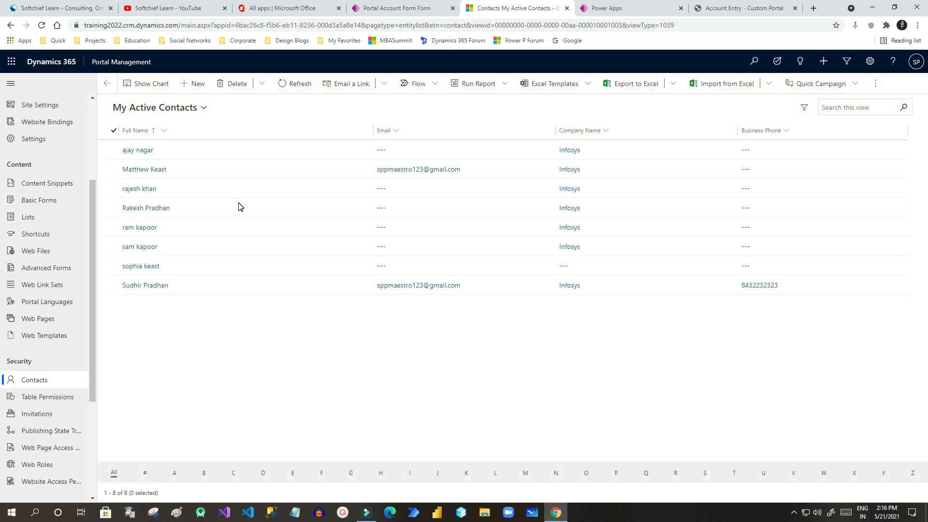
left_click(186, 108)
left_click(152, 185)
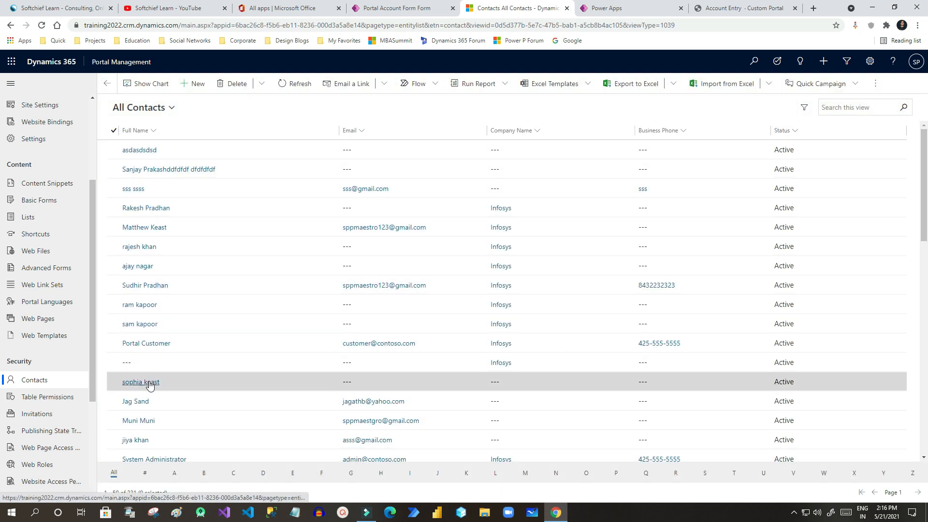
scroll(131, 409, "down", 1)
left_click(236, 395)
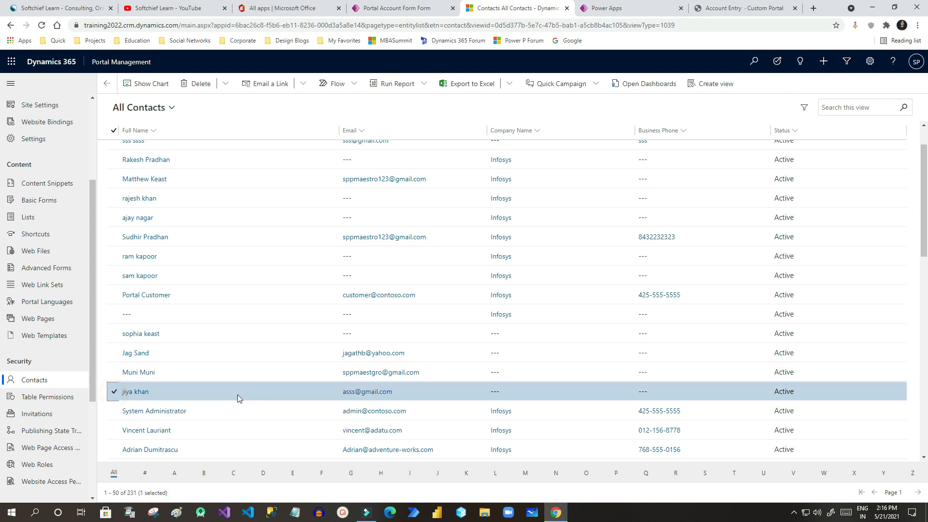
left_click(743, 13)
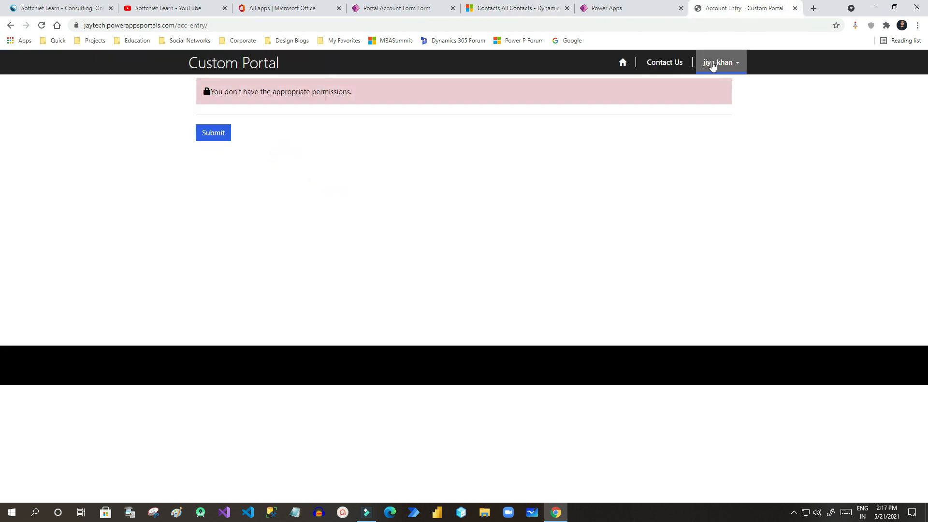
Confirm the signed-in user still sees the permissions error on Account Entry.
left_click(737, 64)
left_click(494, 166)
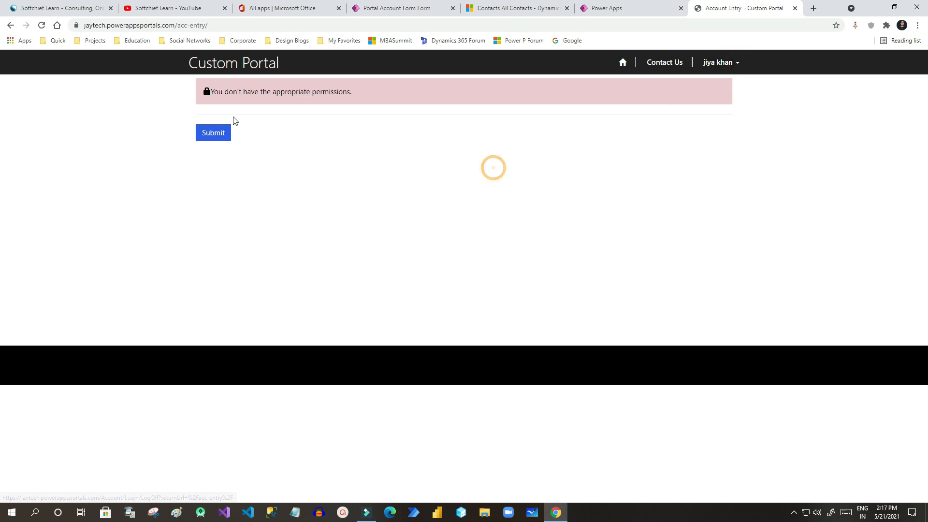
left_click_drag(216, 93, 337, 92)
left_click(361, 89)
left_click(374, 89)
Open the Account Basic Form record in Basic Forms, then the Table Permissions list.
left_click(405, 12)
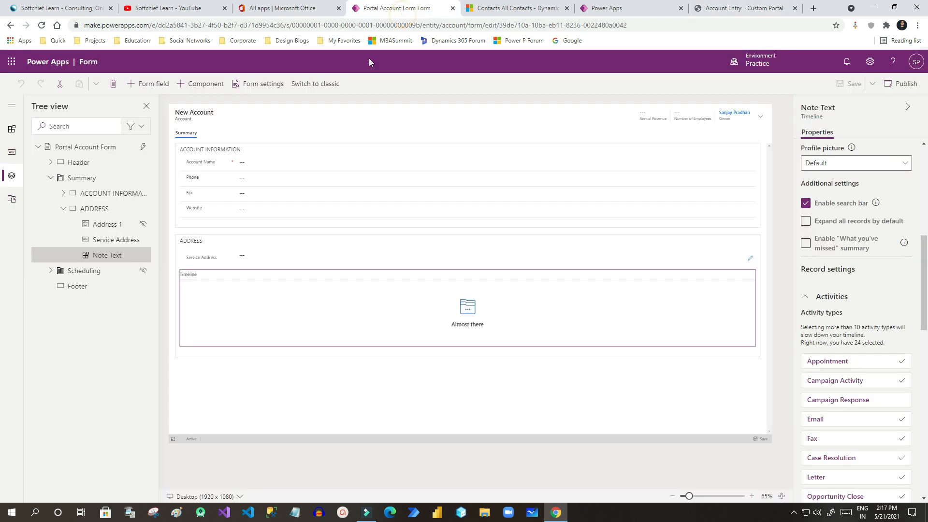
left_click(486, 9)
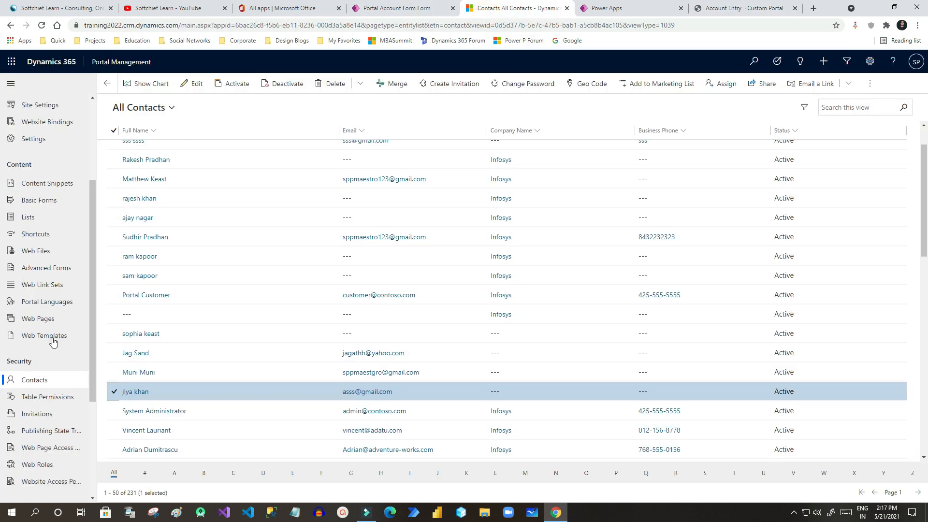
left_click(45, 203)
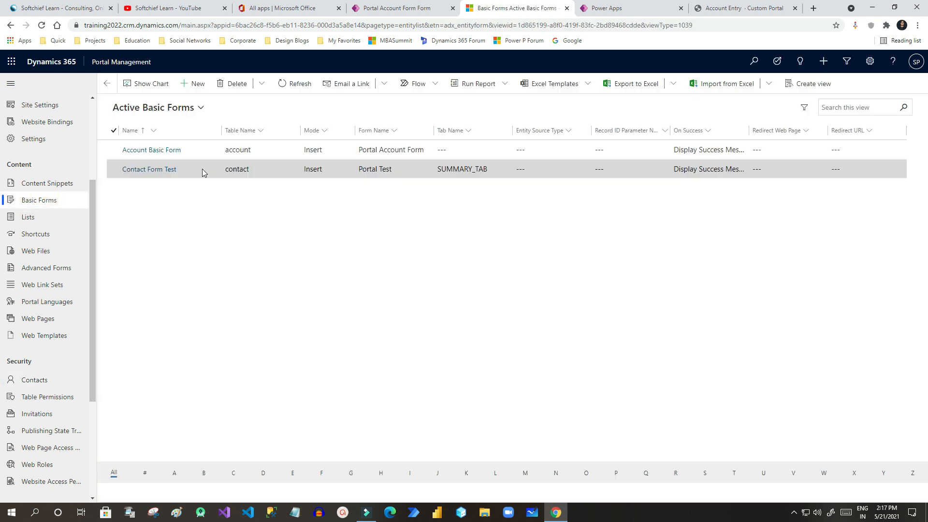
left_click(163, 151)
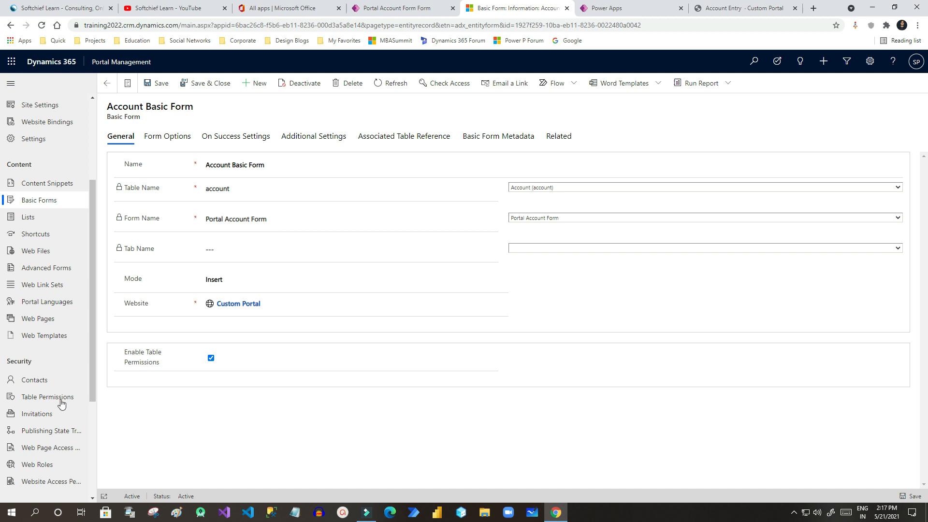
left_click(45, 397)
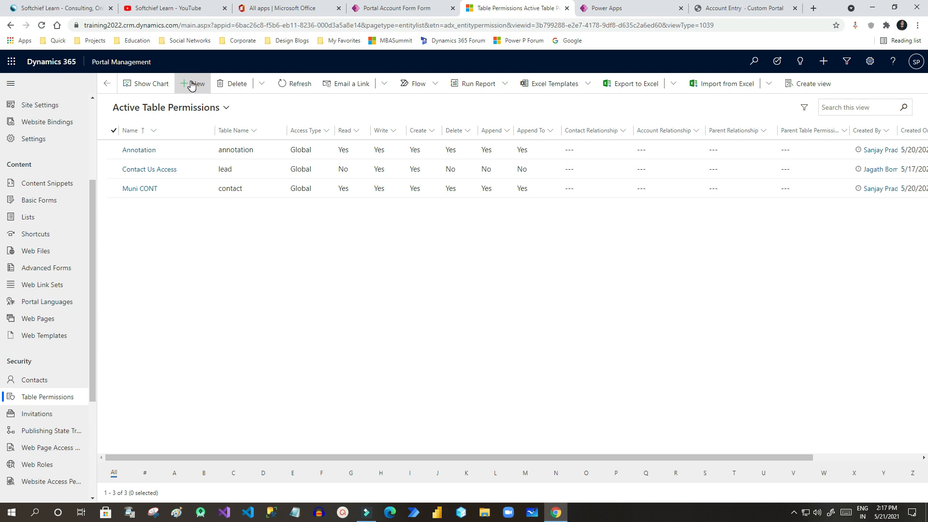
Create a table permission for the account table on Custom Portal with Global access.
left_click(192, 84)
left_click(231, 156)
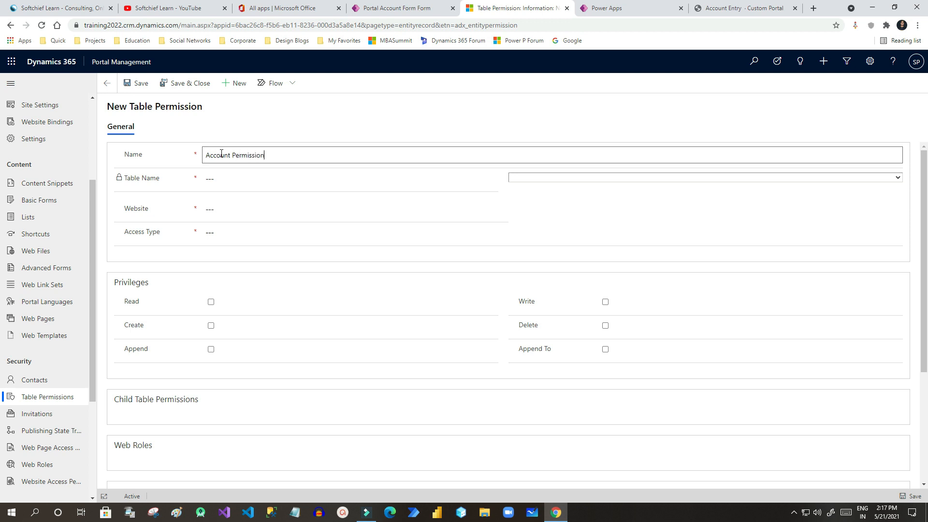
left_click(557, 178)
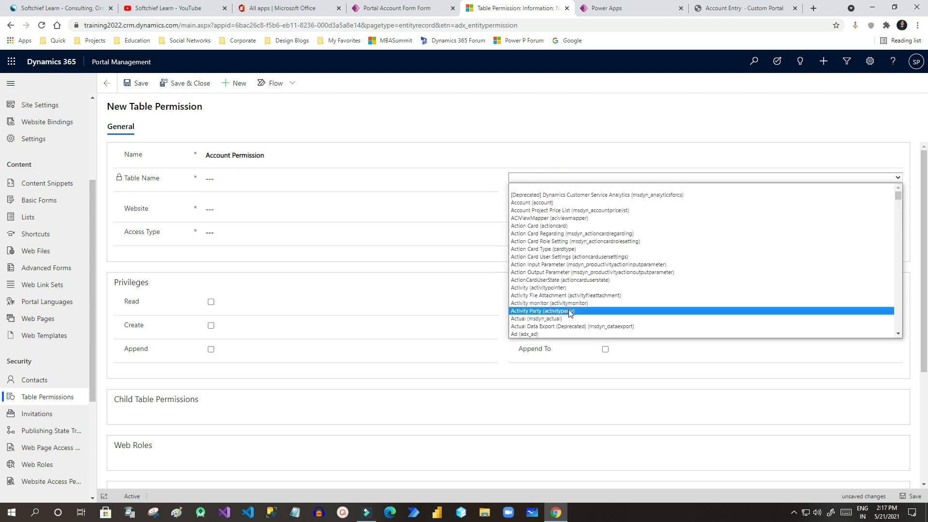
type("account)")
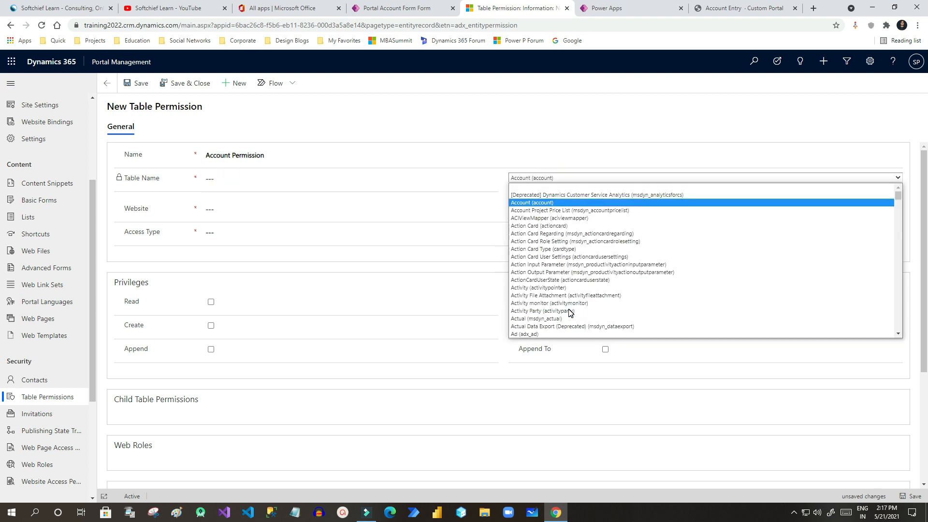
left_click(546, 203)
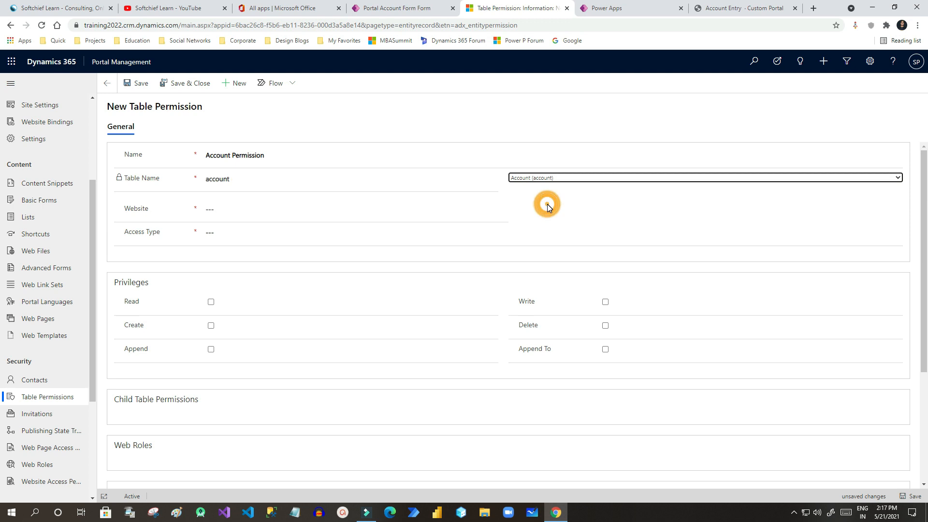
left_click(249, 209)
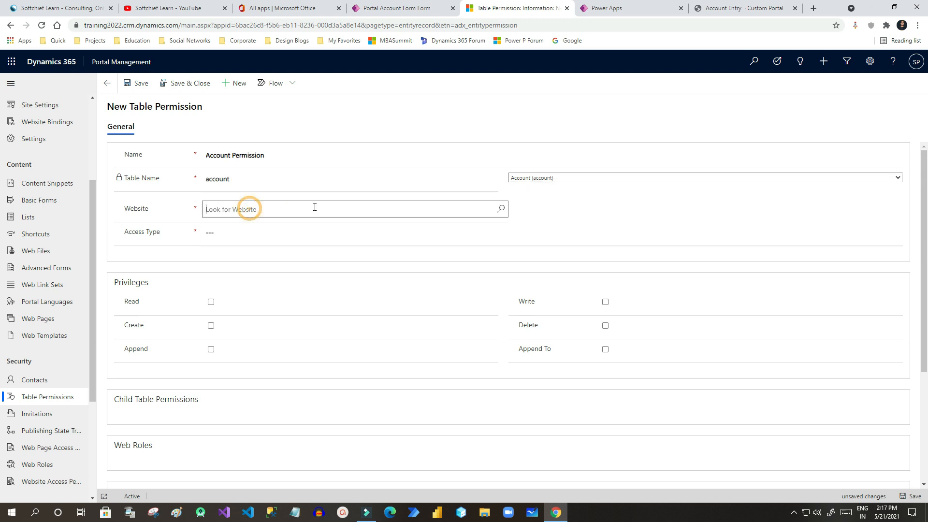
left_click(499, 213)
left_click(252, 244)
left_click(232, 235)
left_click(222, 256)
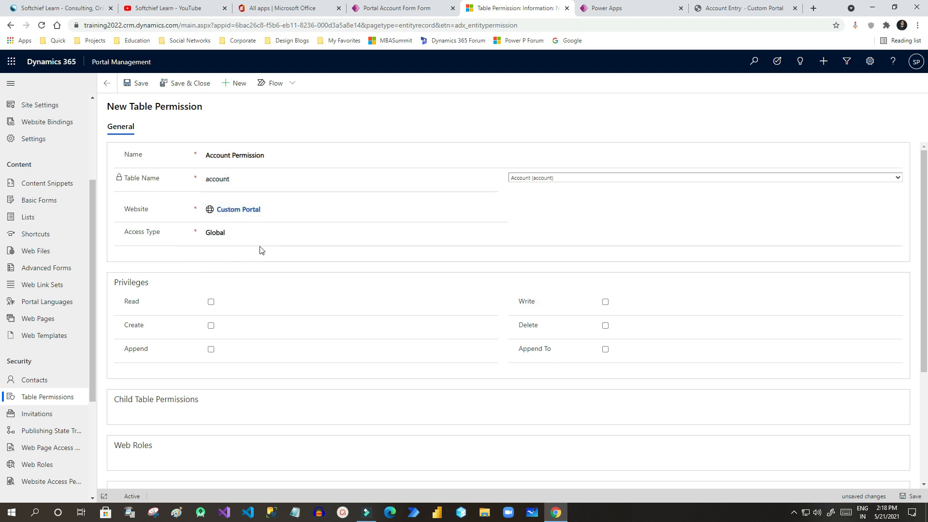
Grant Read, Create, Append, Append To, Delete and Write privileges, then save.
left_click(210, 302)
left_click(211, 326)
left_click(211, 349)
left_click(605, 349)
left_click(605, 325)
left_click(605, 302)
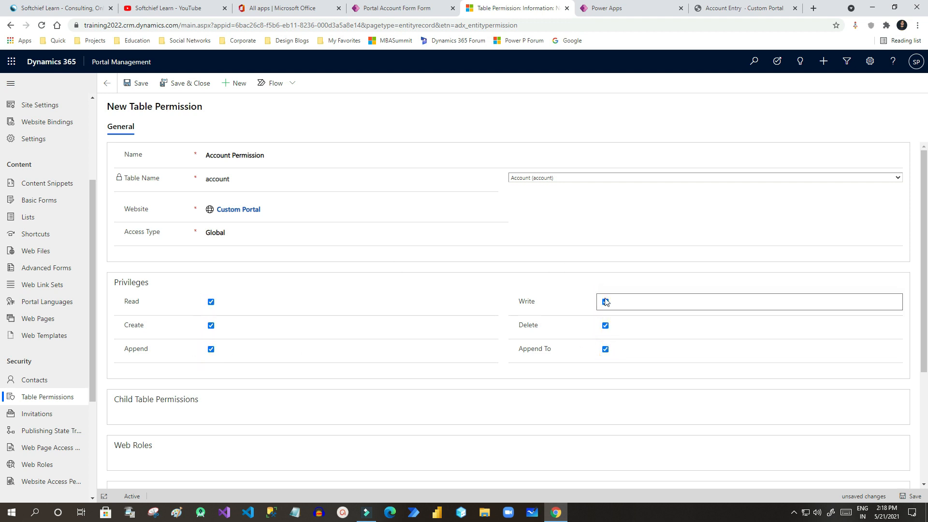
scroll(387, 324, "down", 2)
scroll(386, 323, "up", 2)
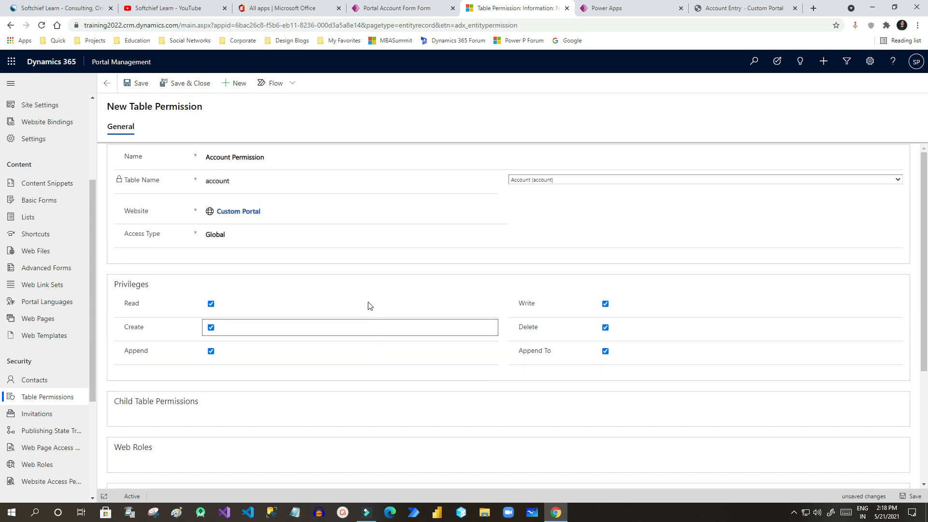
left_click(140, 85)
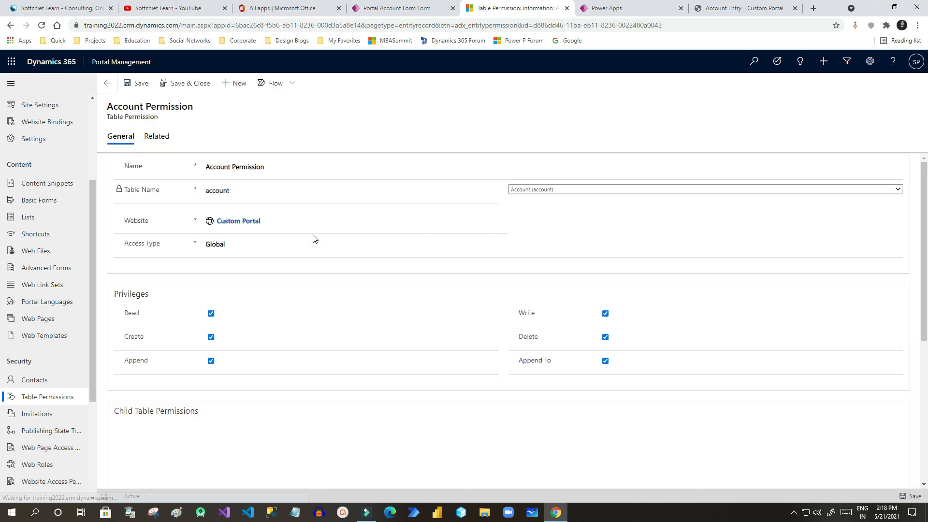
Add the existing Authenticated Users web role to the Account Permission.
scroll(323, 298, "down", 5)
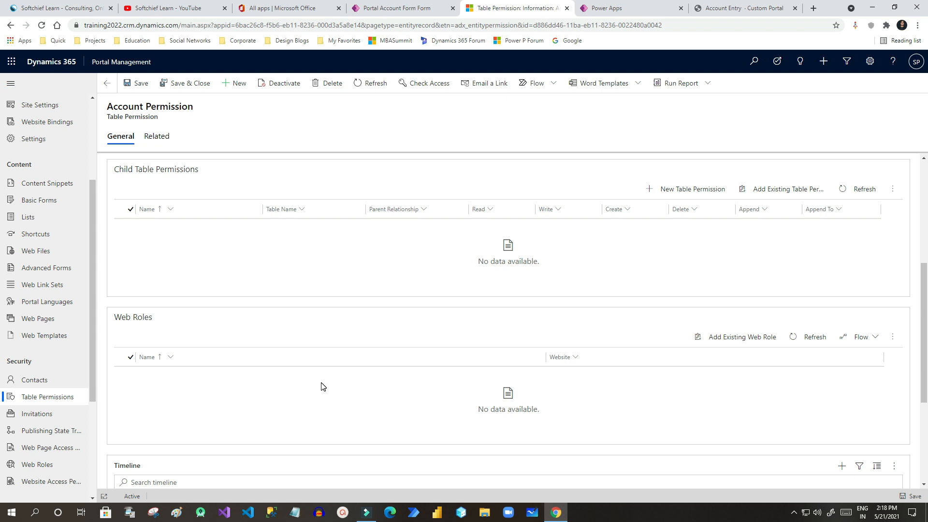
left_click(753, 337)
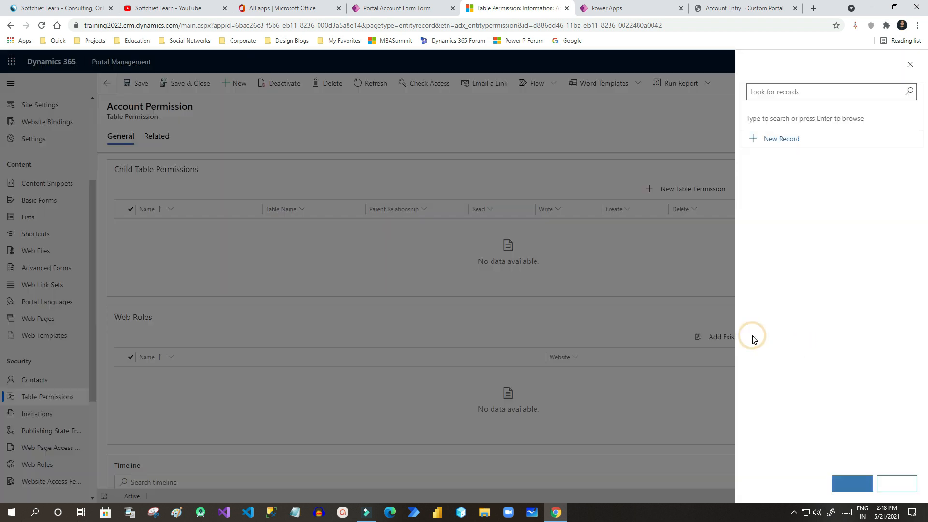
left_click(910, 101)
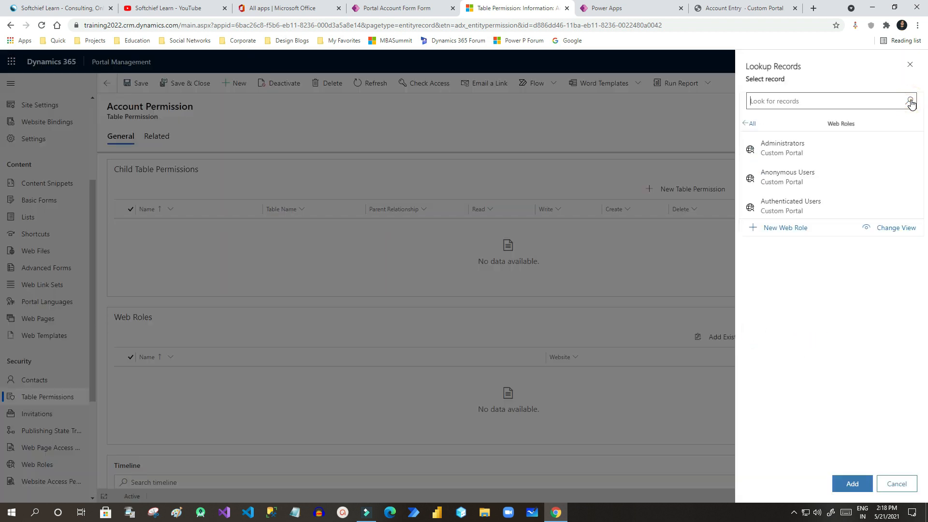
left_click(812, 208)
left_click(852, 484)
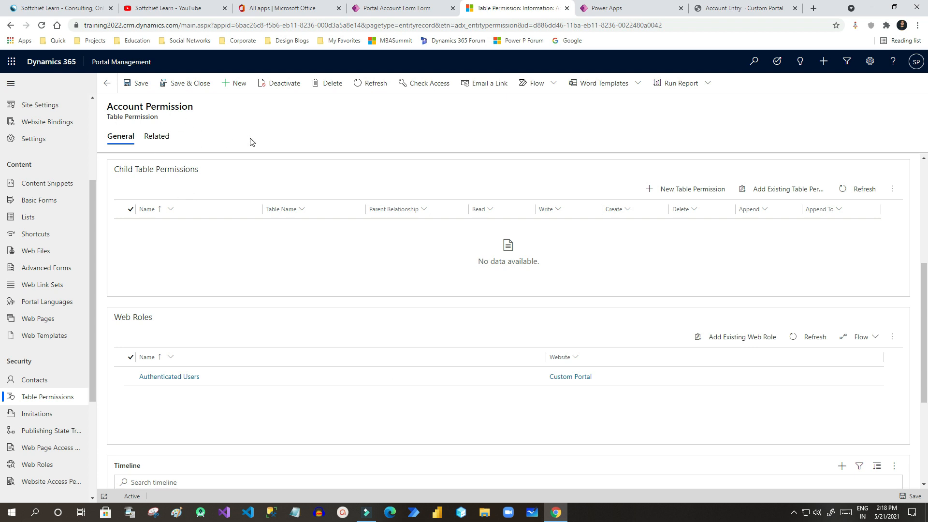
Open the Authenticated Users web role record from the permission.
scroll(188, 420, "down", 1)
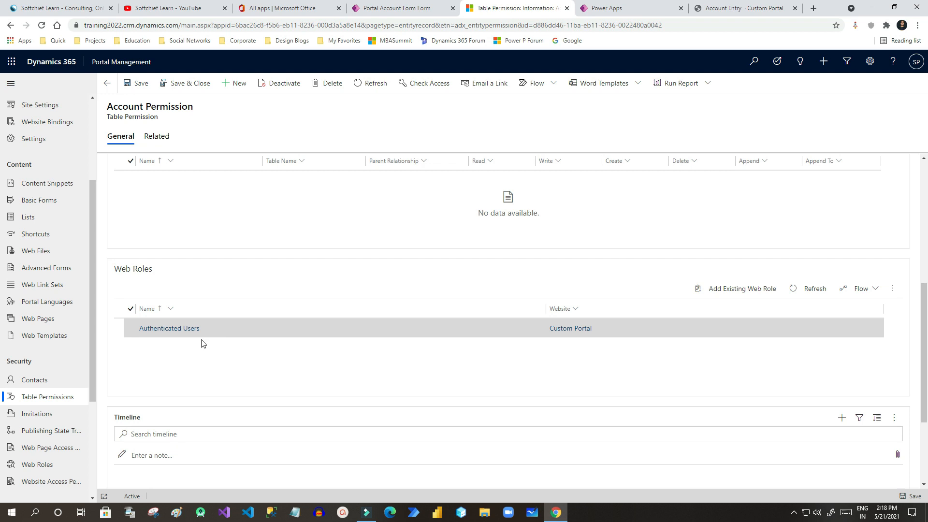
scroll(257, 341, "down", 1)
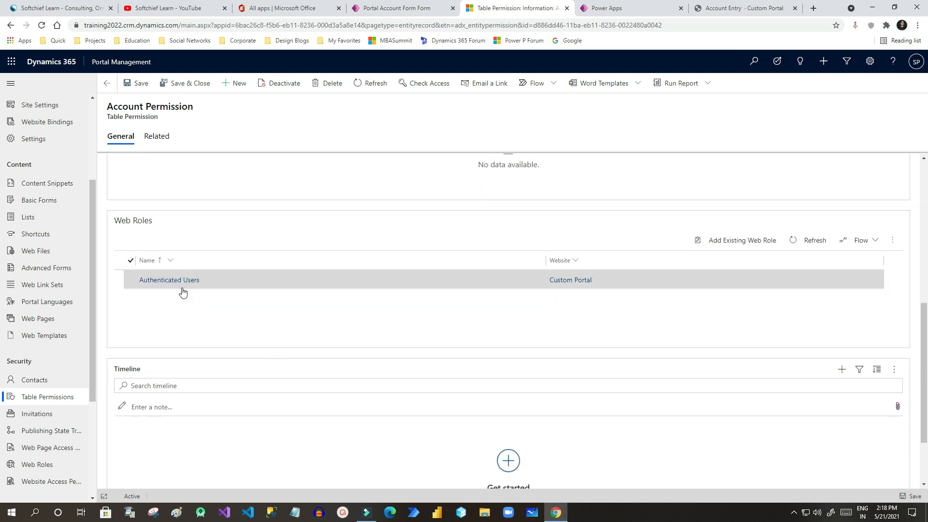
left_click(182, 283)
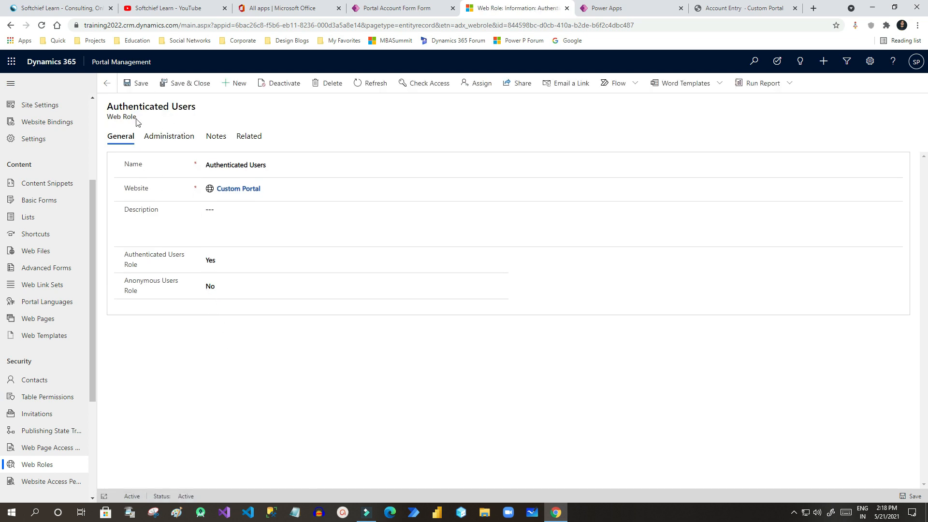
Open the web role's related Contacts and search the Add Existing Contact lookup for the new user's name.
left_click(255, 138)
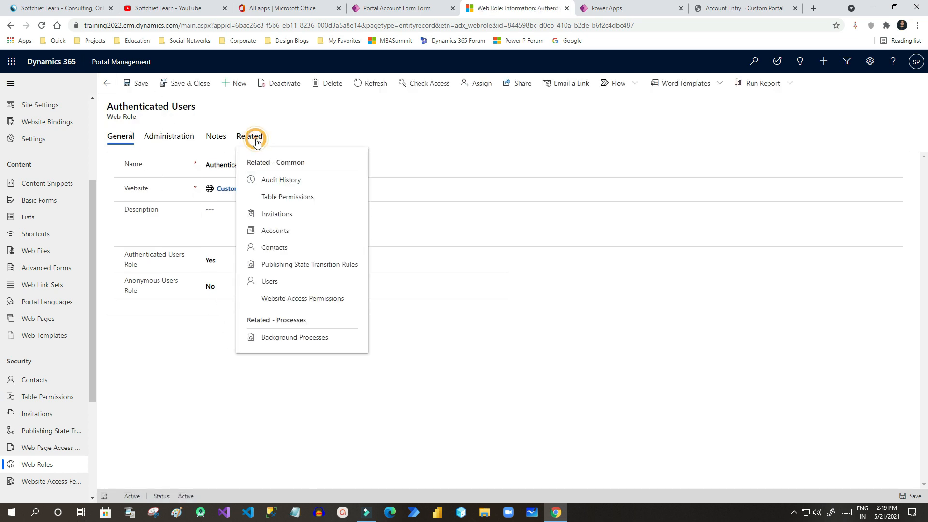
left_click(285, 252)
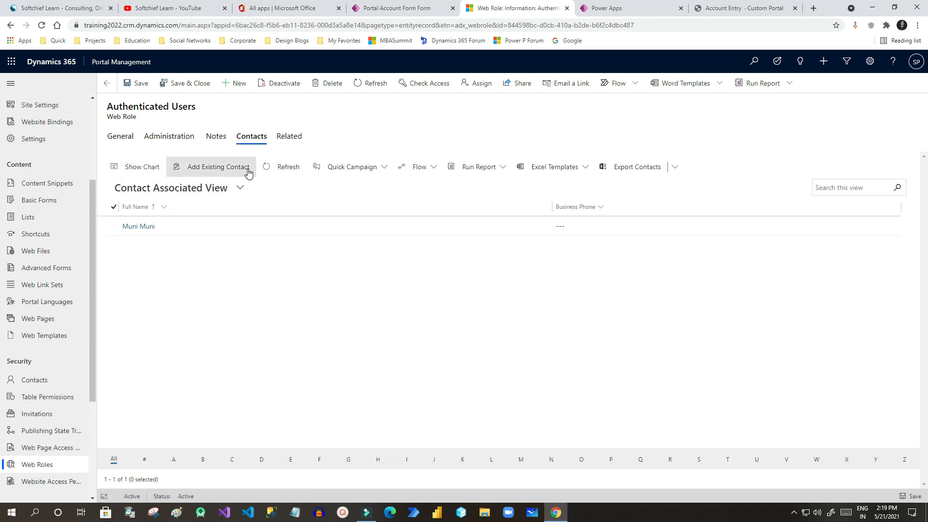
left_click(216, 169)
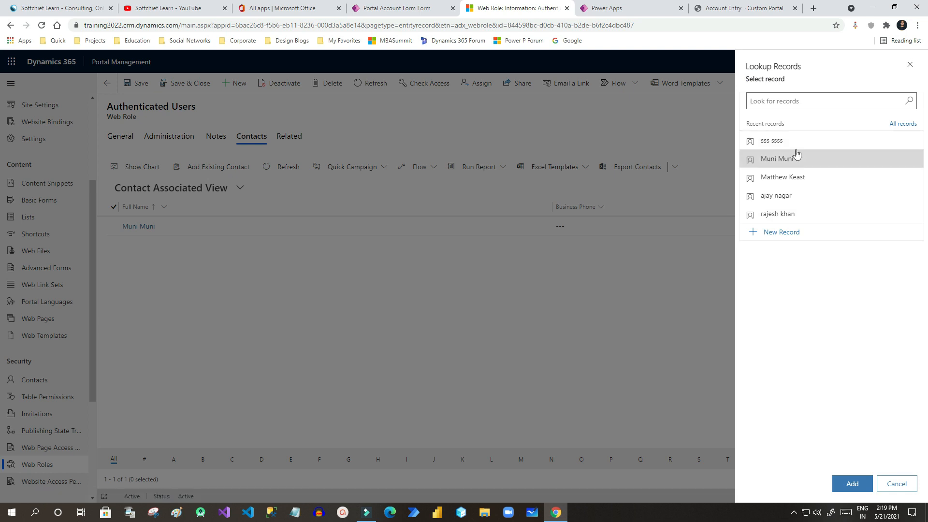
left_click(792, 102)
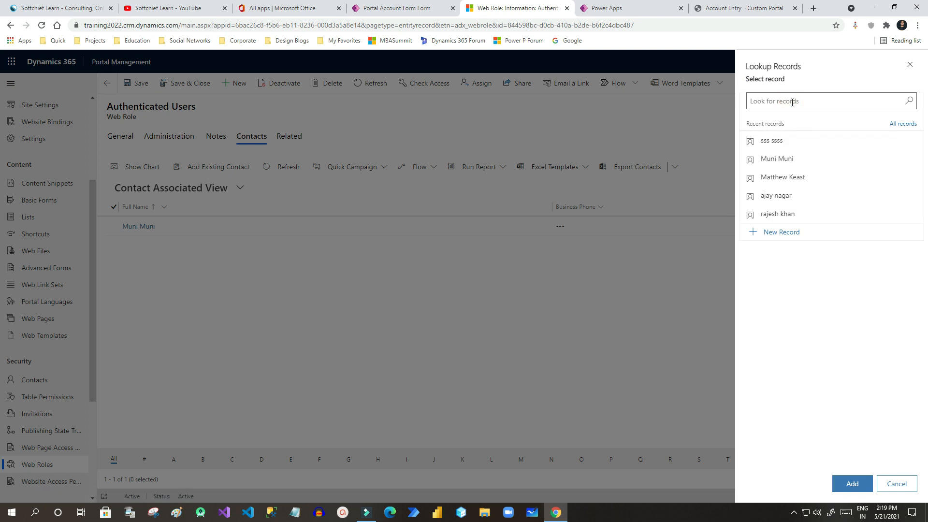
type("jia")
left_click(909, 100)
Complete the user's name in the search and switch the lookup to the All Contacts view.
left_click(774, 100)
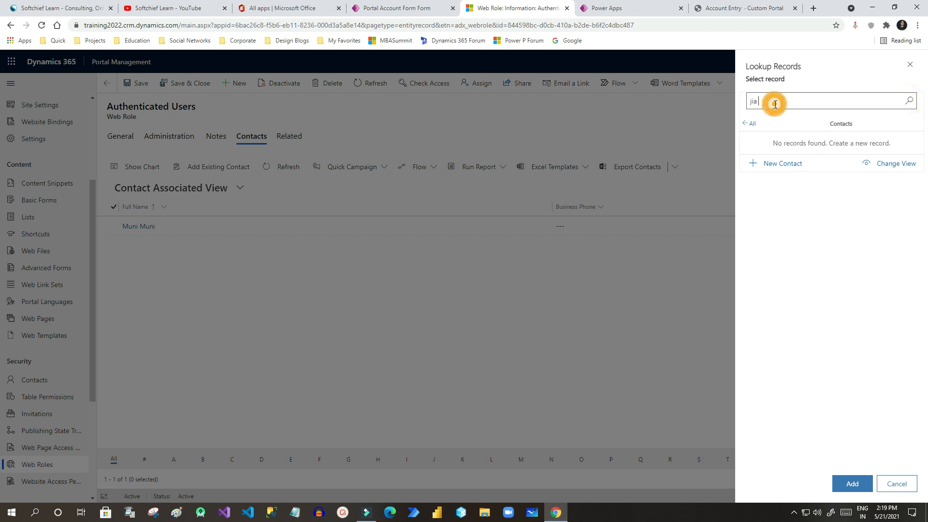
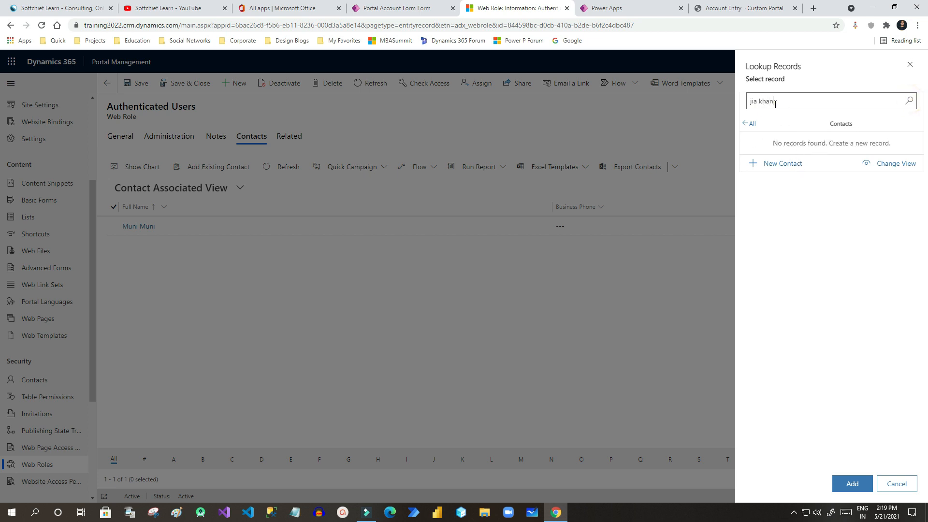
left_click(744, 124)
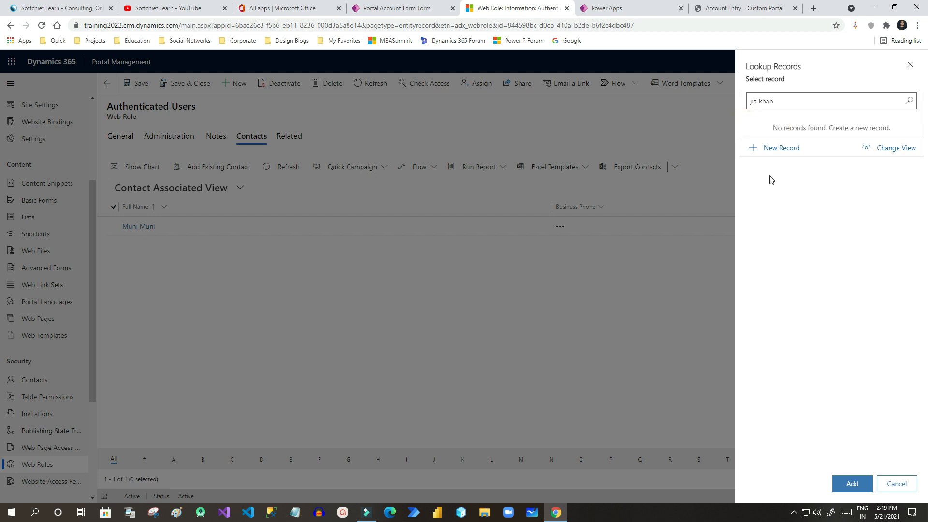
left_click(895, 150)
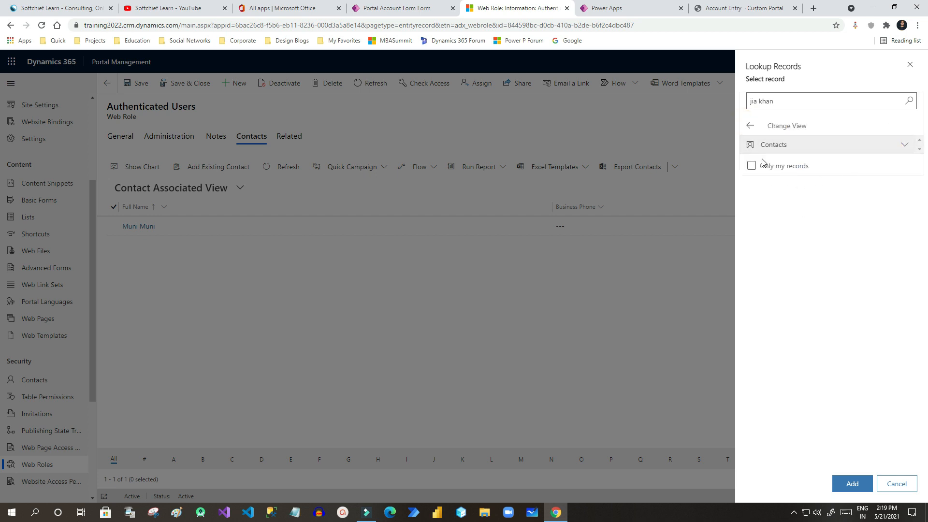
left_click(752, 145)
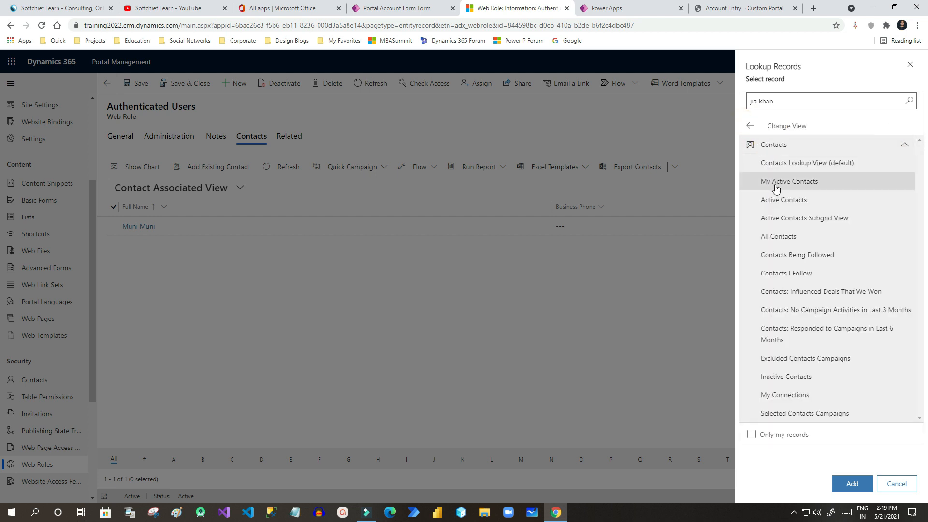
left_click(783, 237)
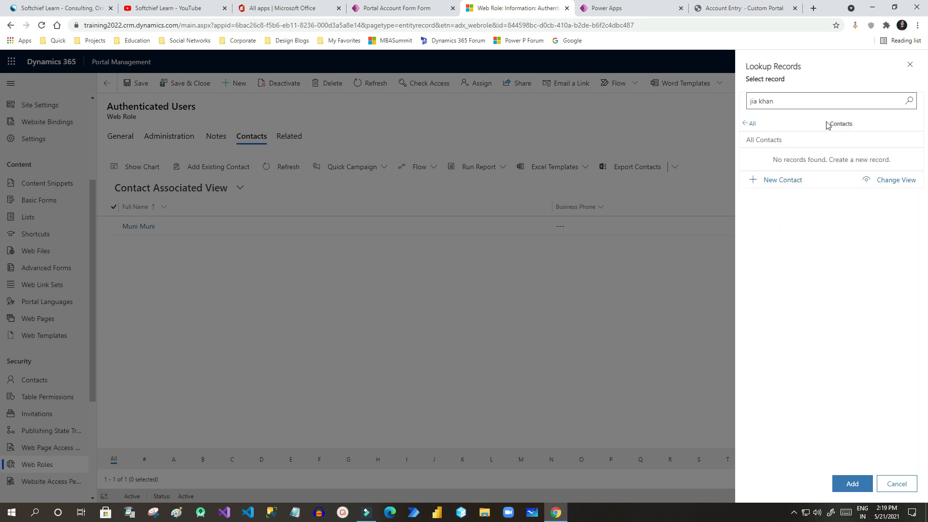
left_click(908, 101)
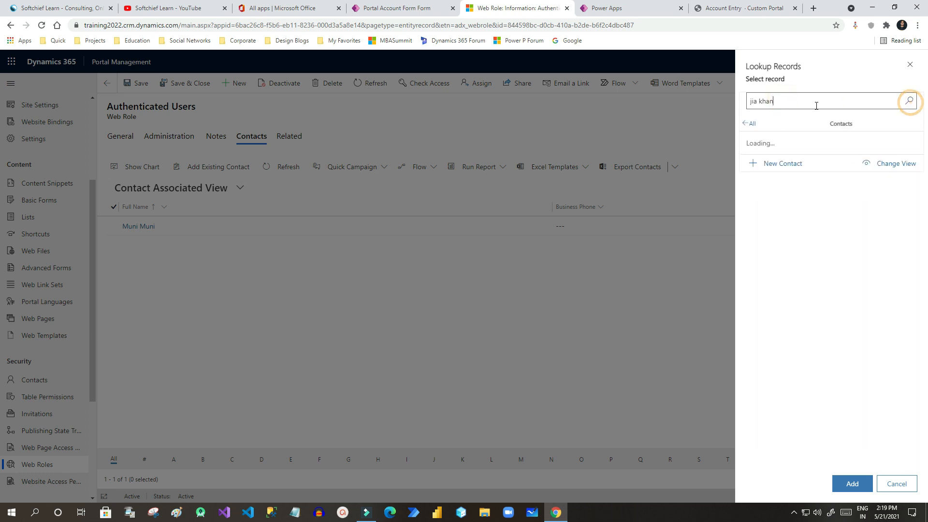
Clear the search, browse the full contact list, and reselect the All Contacts view.
triple_click(783, 101)
key("BackSpace")
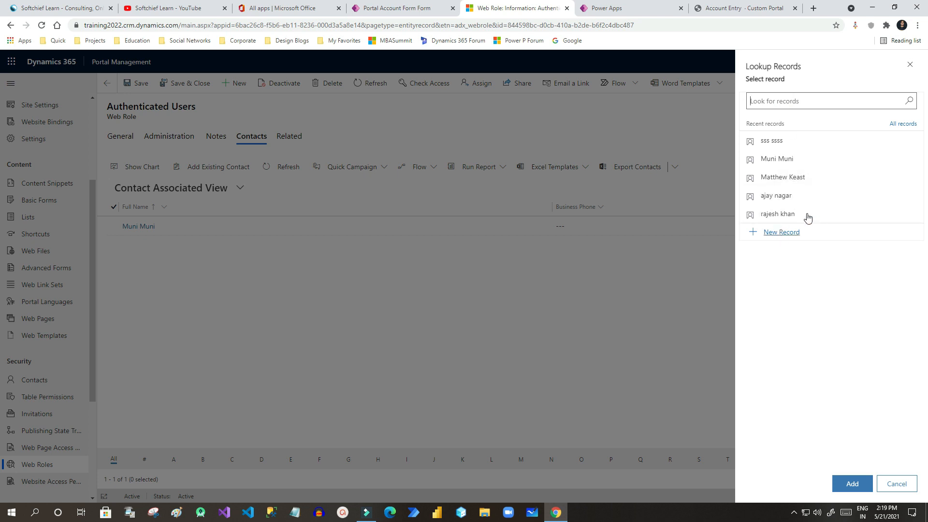
left_click(897, 124)
scroll(791, 272, "down", 3)
scroll(792, 273, "up", 3)
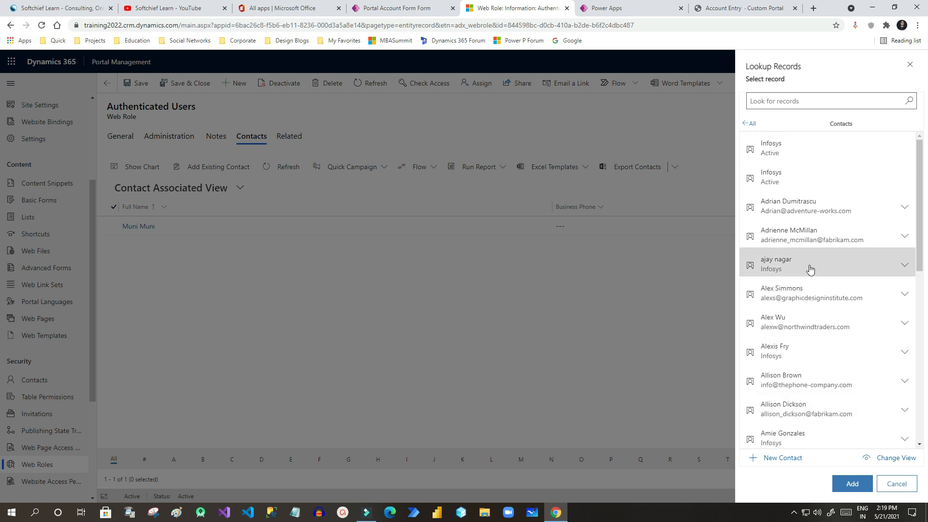
scroll(822, 213, "down", 10)
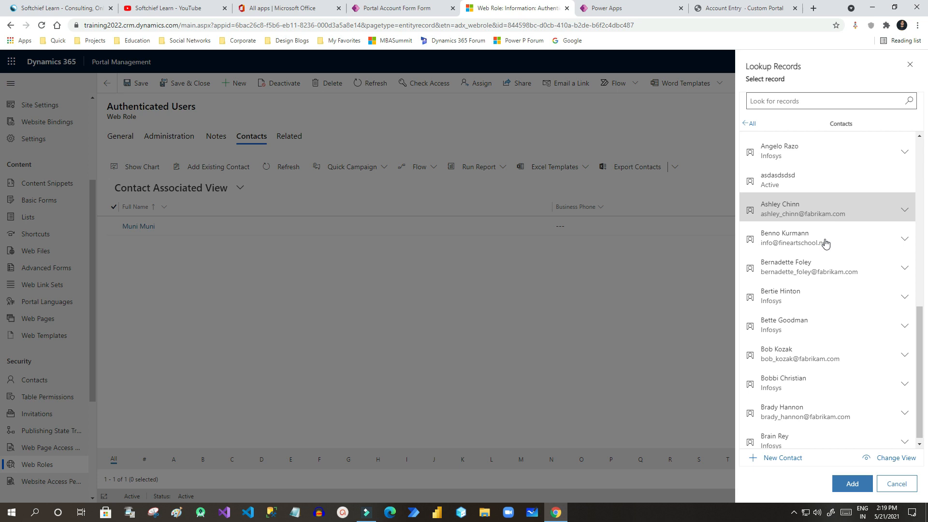
scroll(793, 232, "up", 10)
left_click(748, 124)
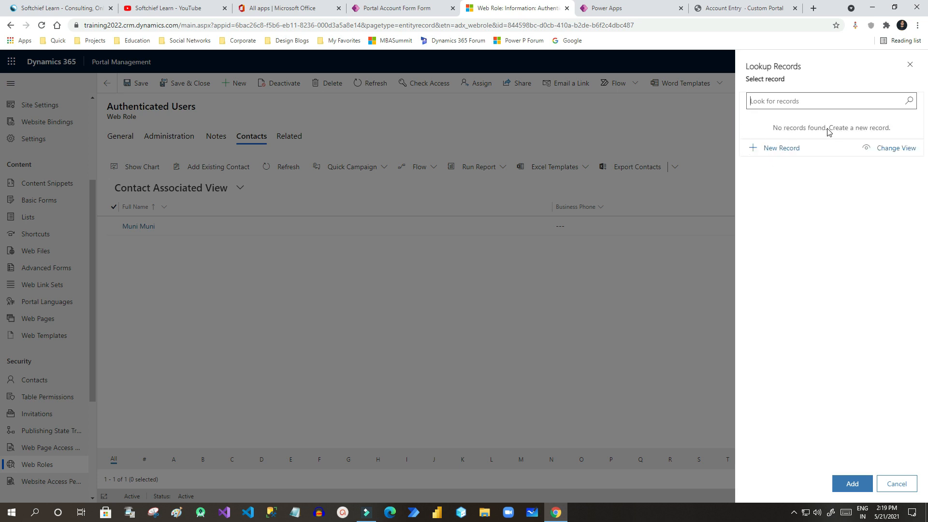
left_click(885, 153)
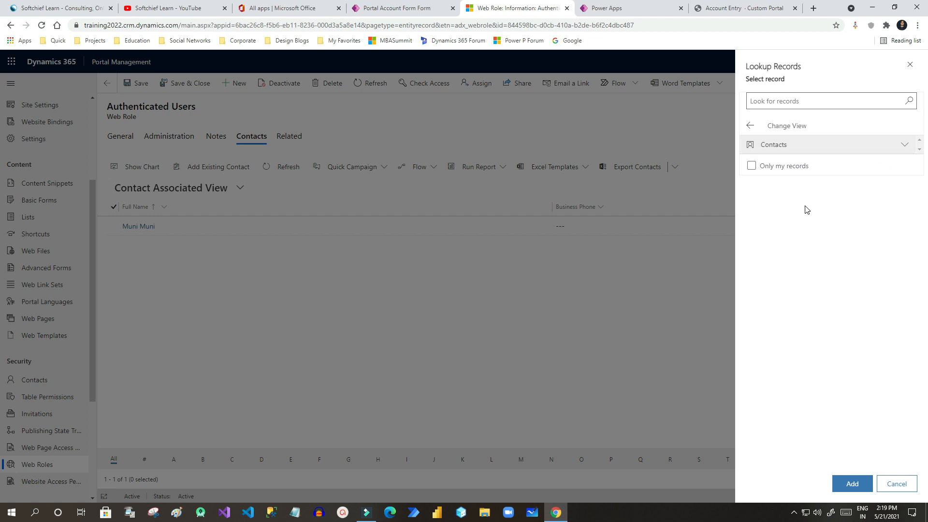
left_click(768, 149)
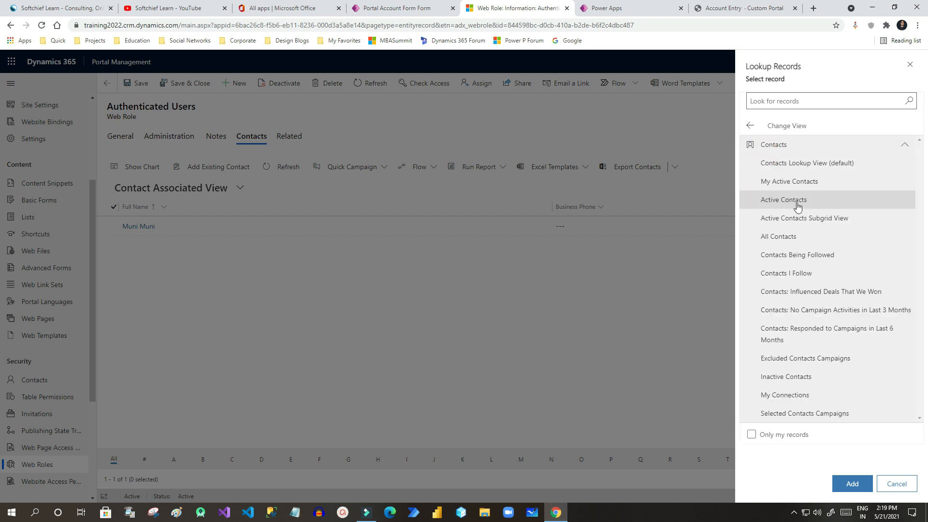
left_click(792, 237)
Search All Contacts for the user's name, find no match, and close the lookup without adding anyone.
left_click(794, 100)
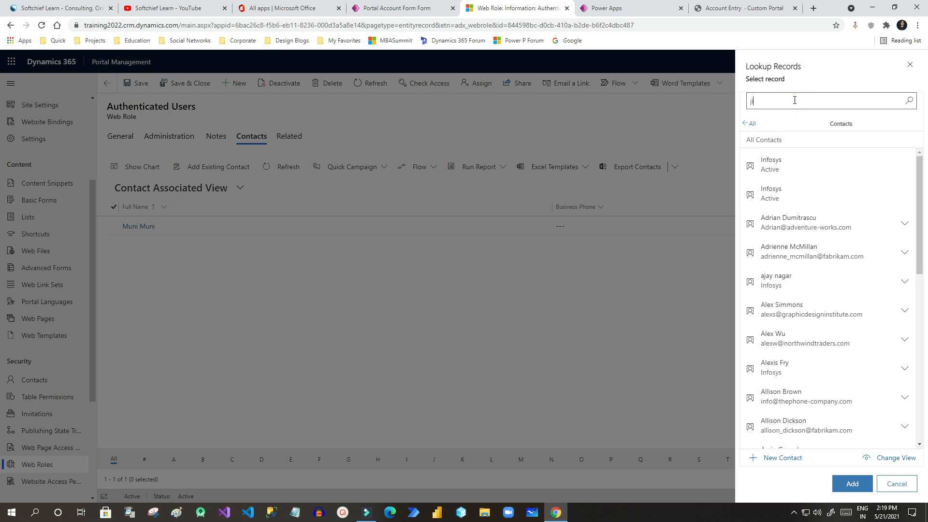
left_click(784, 101)
left_click(790, 100)
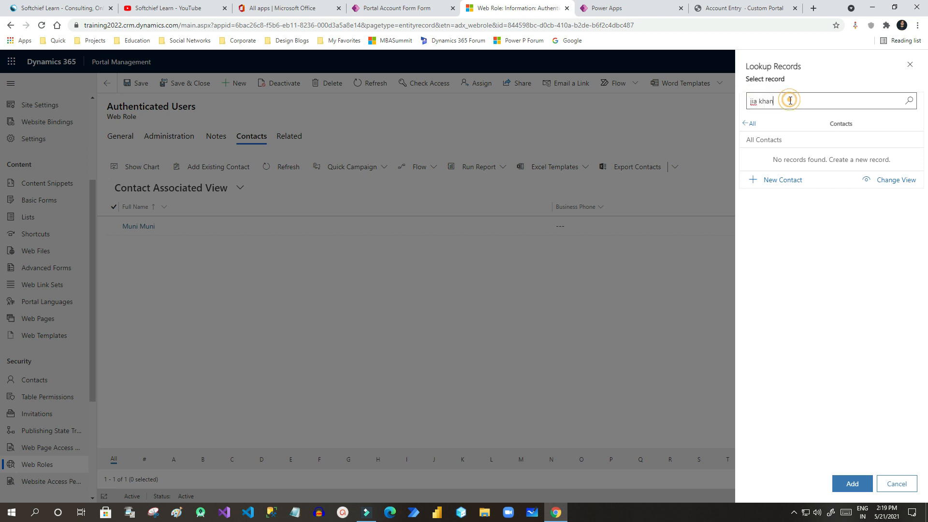
left_click(791, 100)
left_click_drag(784, 99, 747, 102)
left_click(772, 101)
left_click(771, 99)
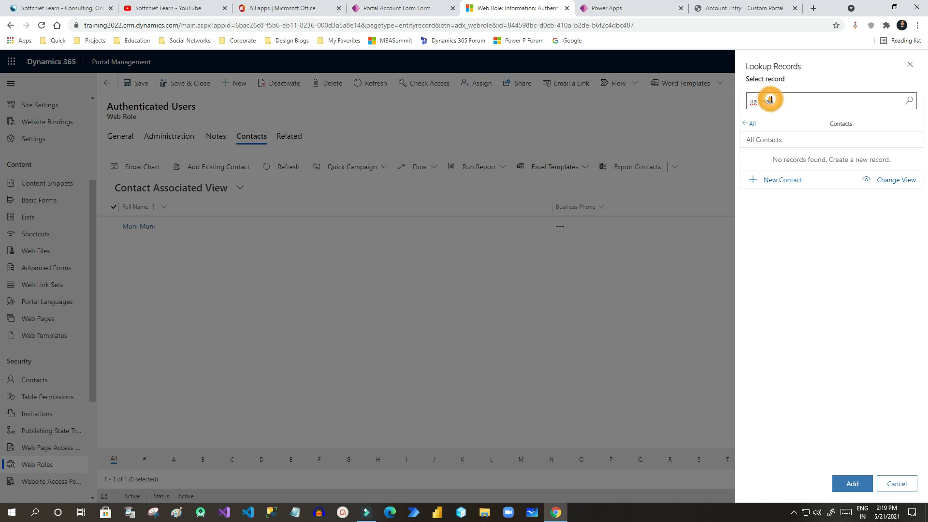
left_click(909, 65)
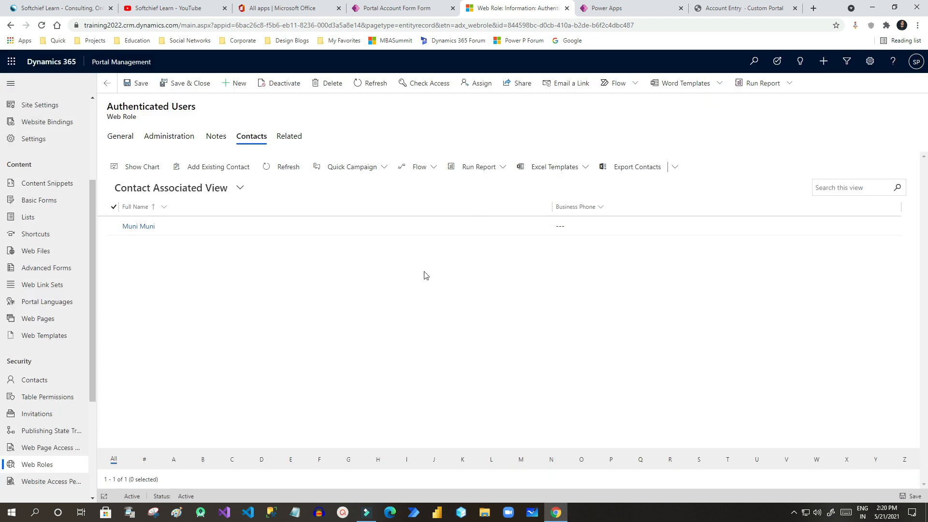
In All Contacts, open the new portal user's contact and add the Authenticated Users web role.
left_click(39, 381)
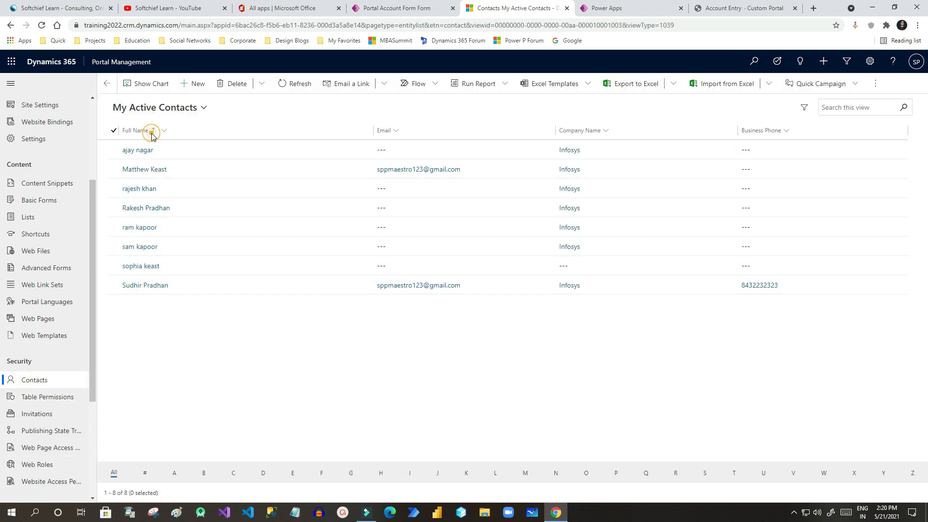
left_click(167, 109)
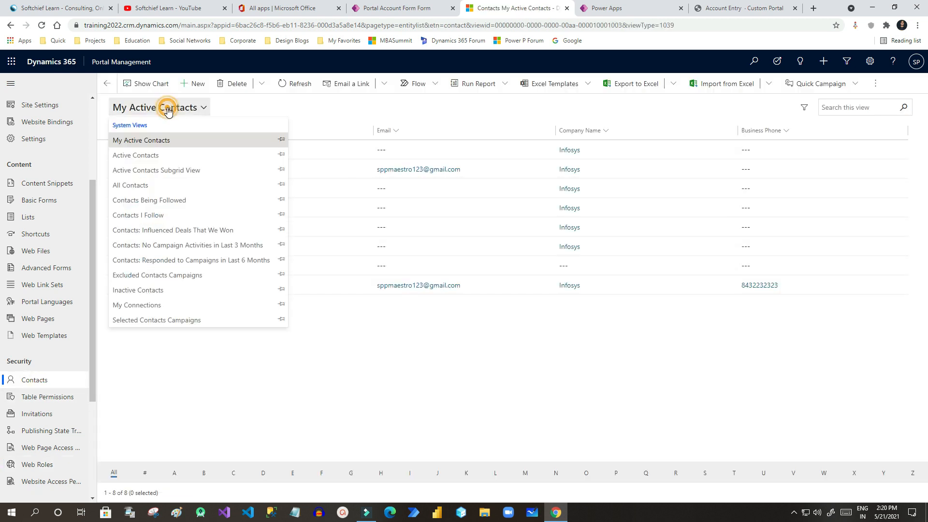
left_click(140, 186)
scroll(174, 380, "down", 1)
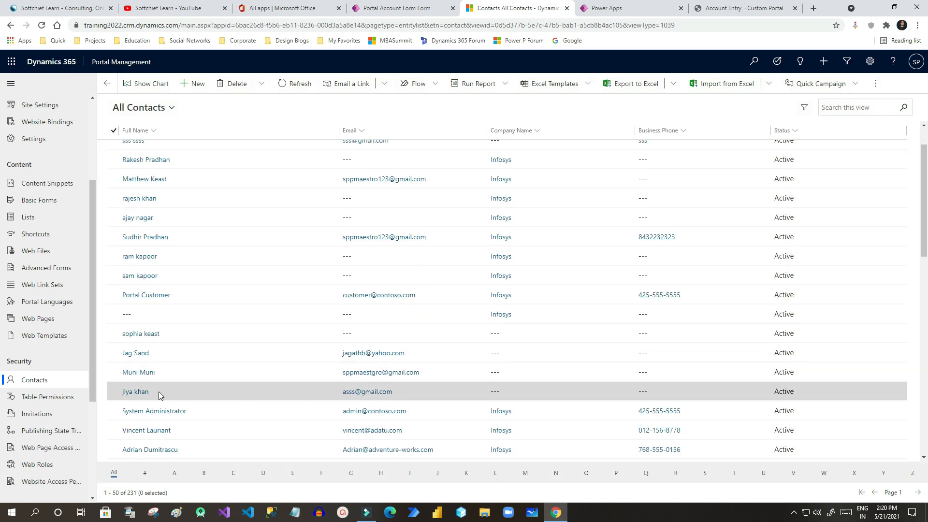
left_click(159, 392)
left_click(273, 137)
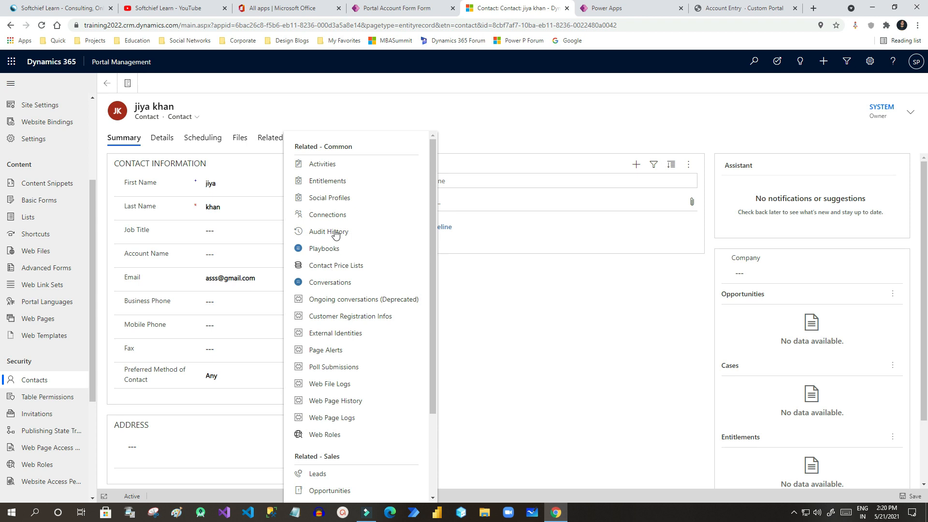
left_click(330, 434)
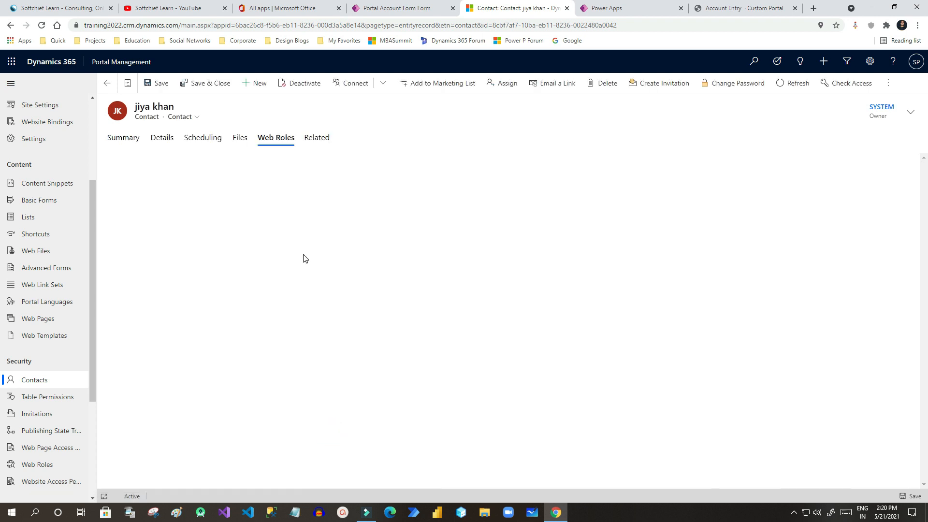
left_click(222, 169)
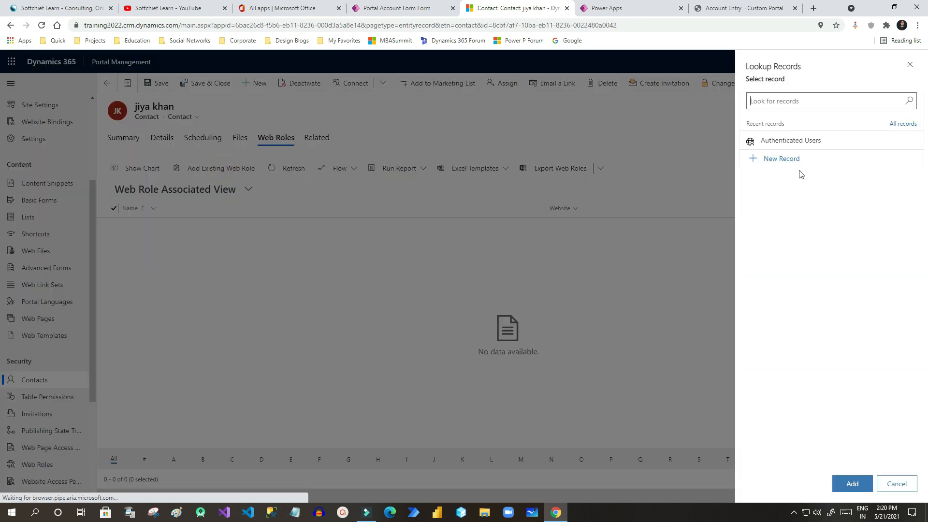
left_click(807, 144)
left_click(852, 483)
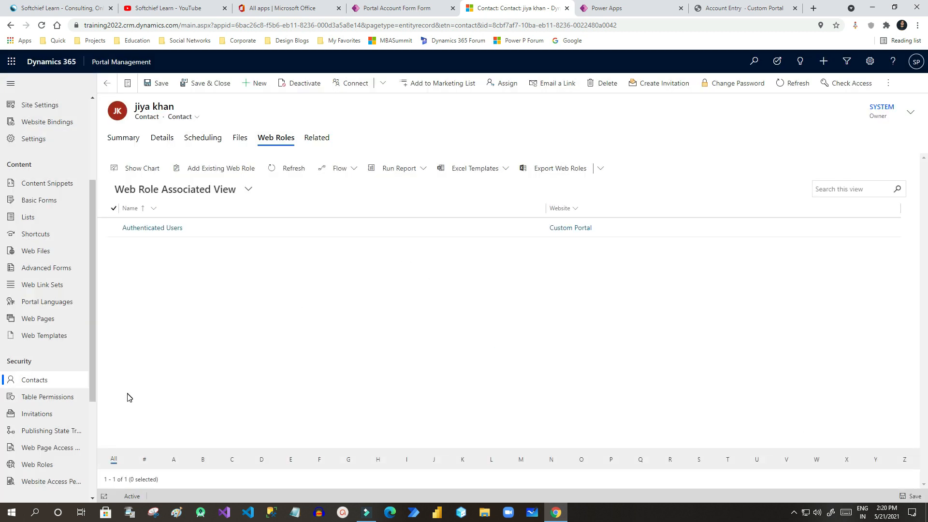
Browse the table permissions, web roles and contacts lists before returning to the portal designer.
left_click(47, 398)
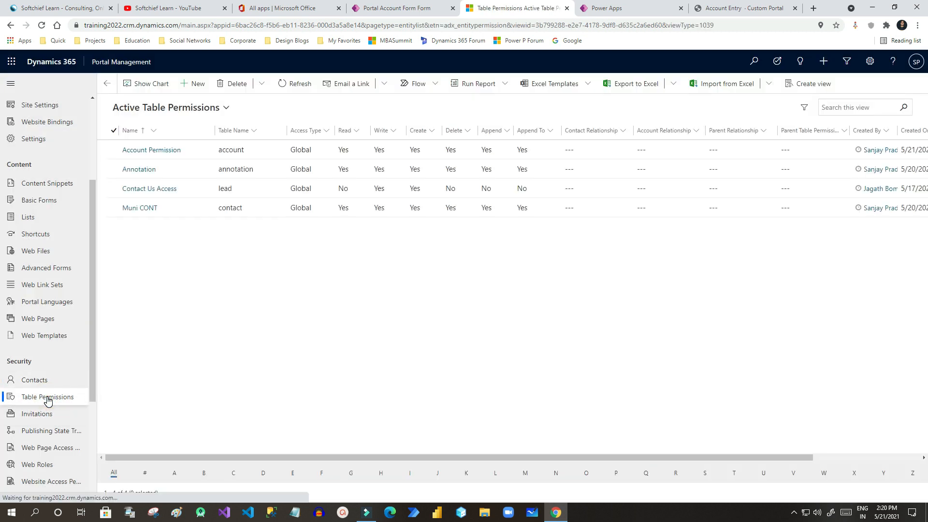
left_click(39, 466)
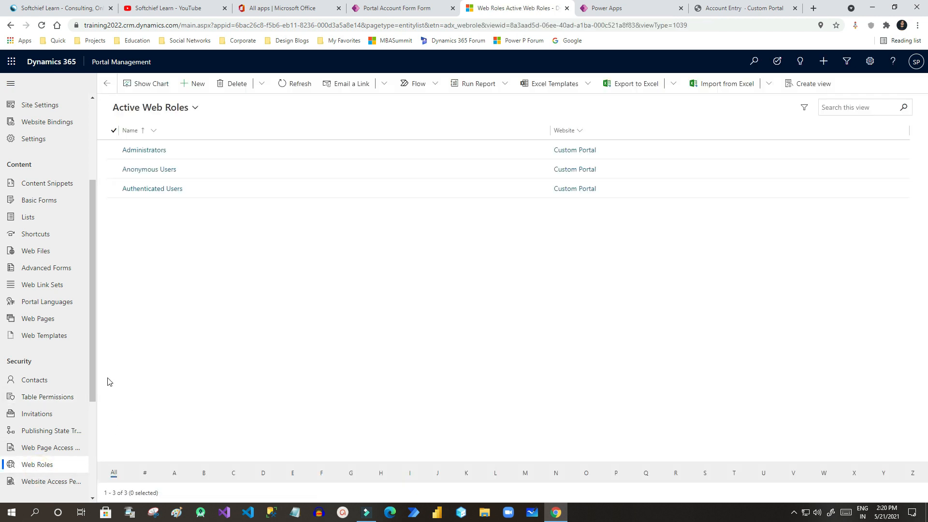
left_click(35, 380)
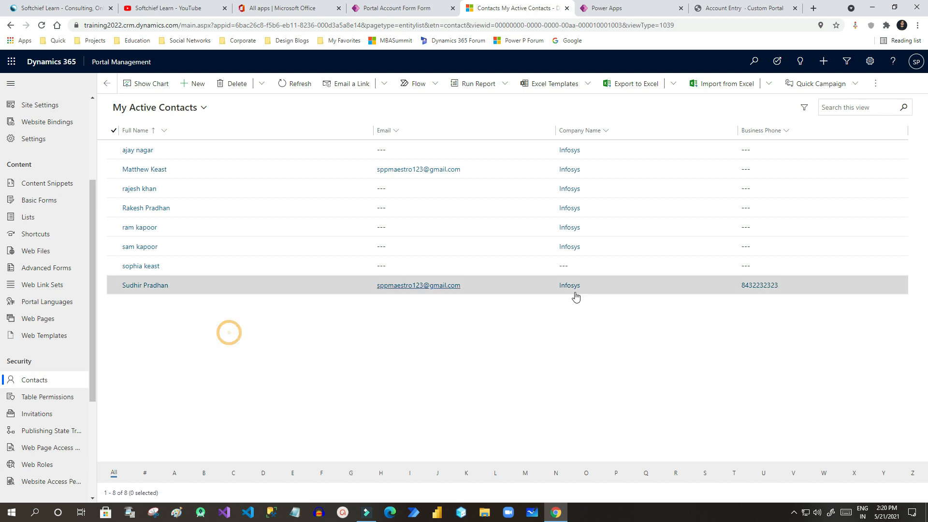
left_click(610, 8)
Reload the Account Entry page and check that the attachment file picker now opens.
left_click(710, 7)
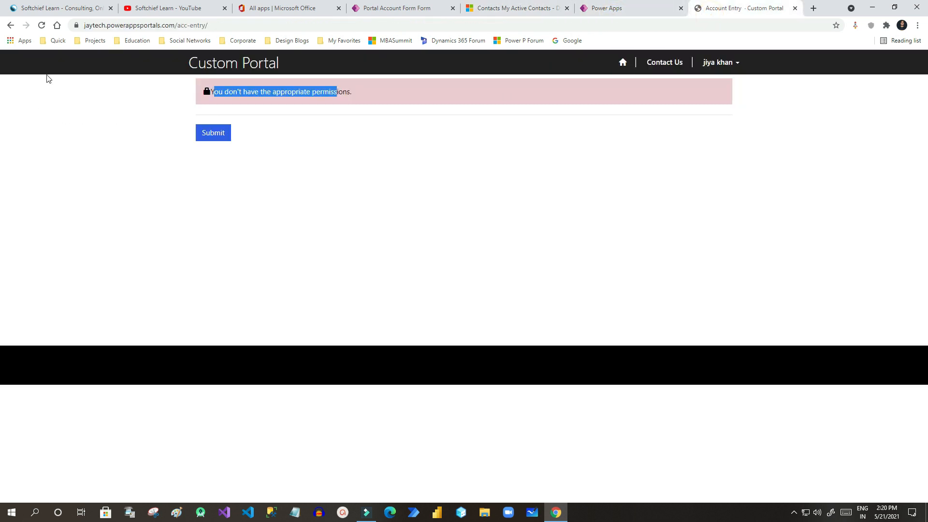
left_click(42, 25)
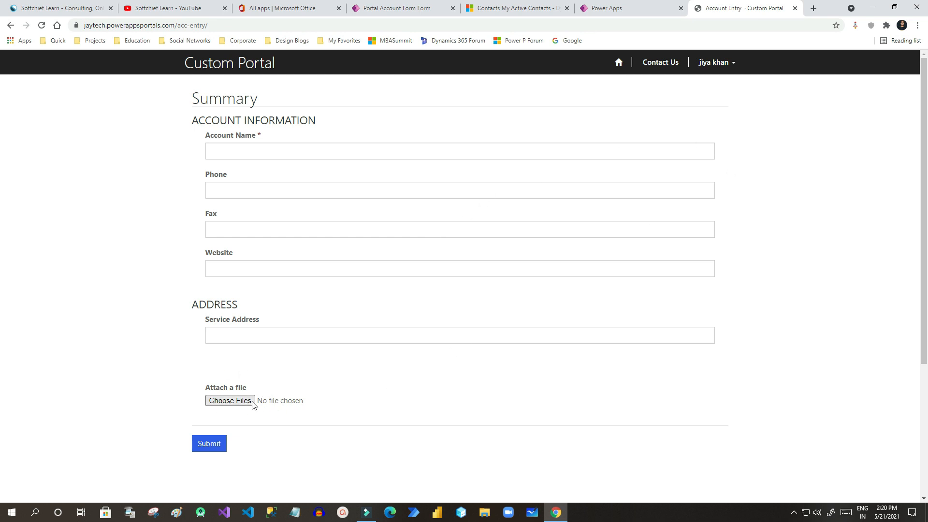
left_click(231, 401)
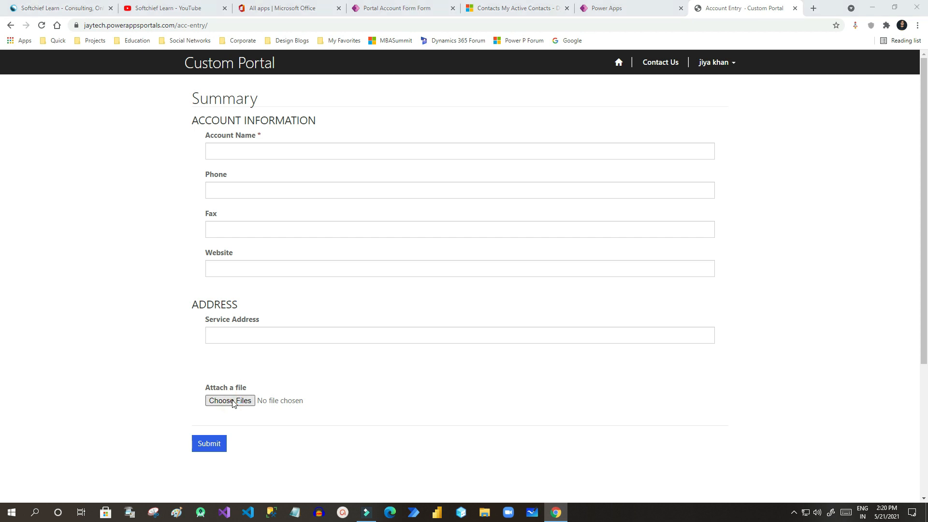
left_click(713, 71)
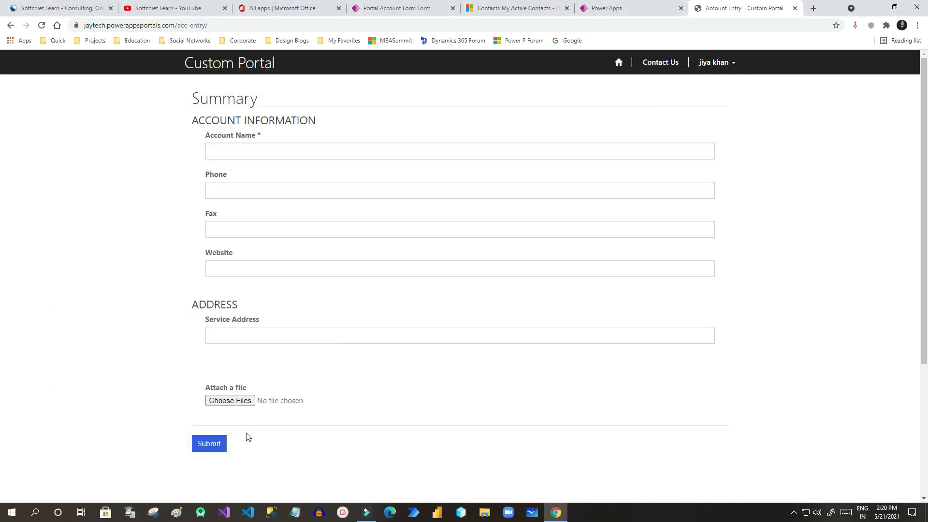
Fill in Account Name 'test account', Phone from saved details, Fax 'jhhh' and Website 'hhh'.
left_click(289, 150)
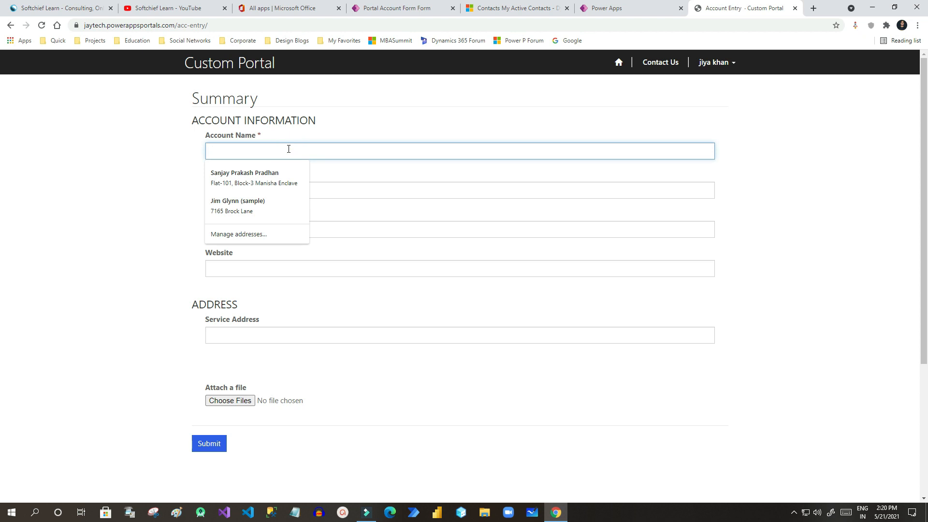
type("test account")
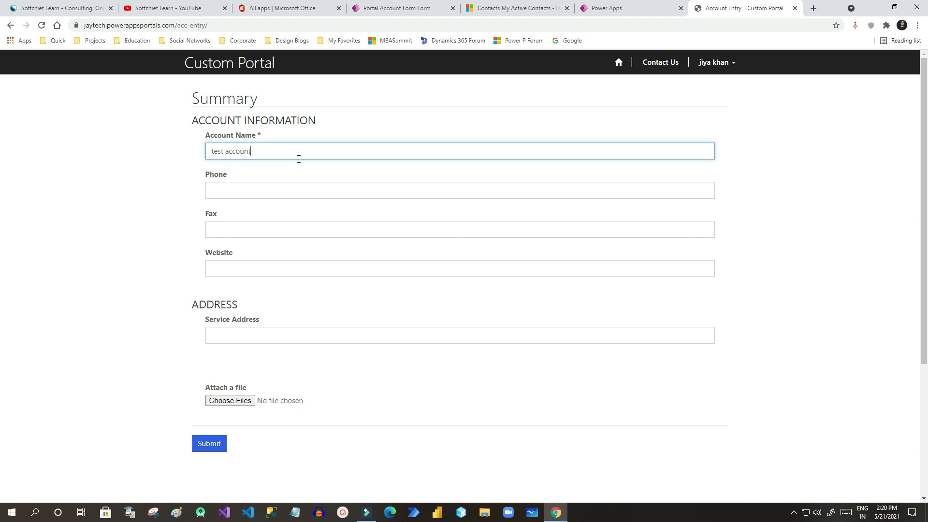
left_click(262, 181)
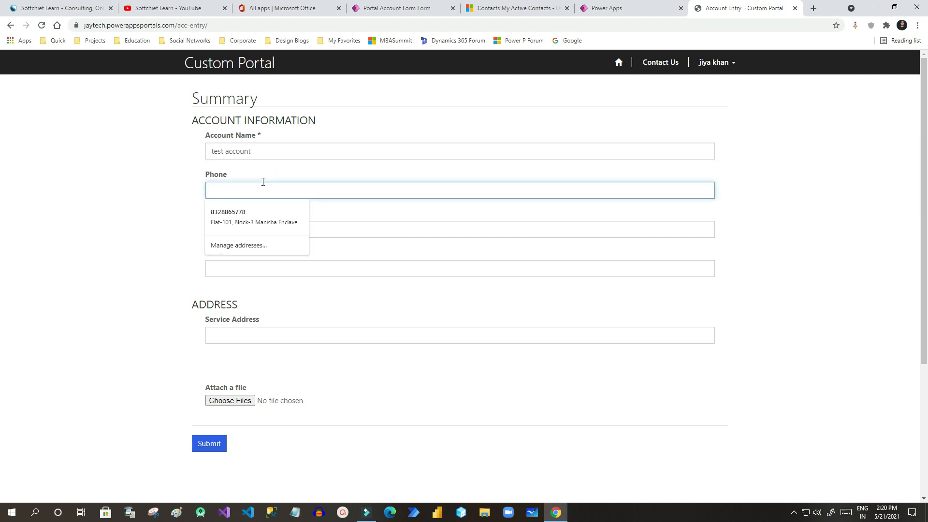
left_click(253, 214)
left_click(238, 230)
type("jhhh")
left_click(252, 267)
type("hhh@.com")
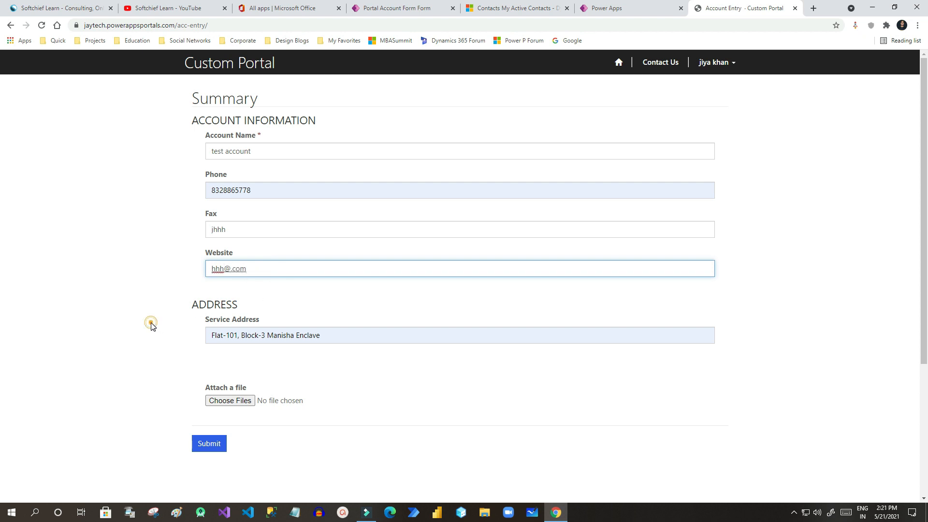
left_click(151, 325)
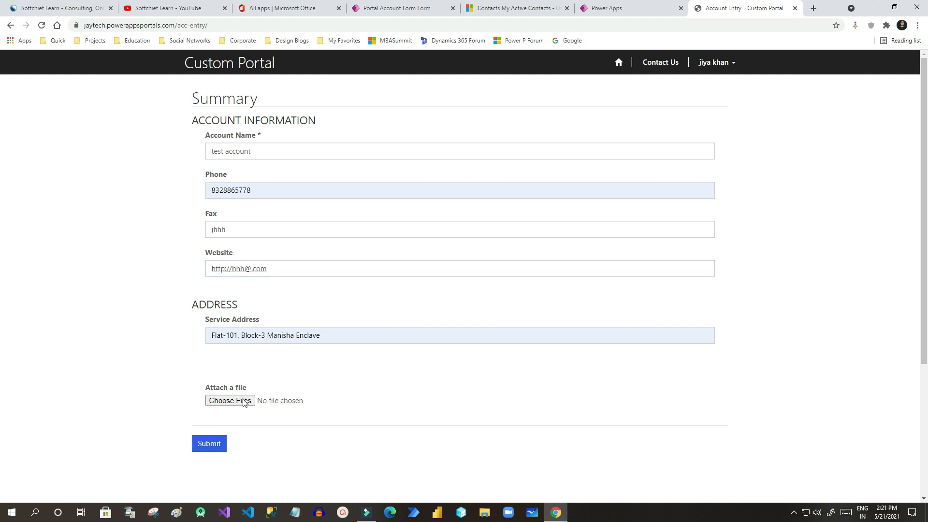
Attach the first image in the folder and submit the Account Entry form.
left_click(230, 400)
double_click(163, 143)
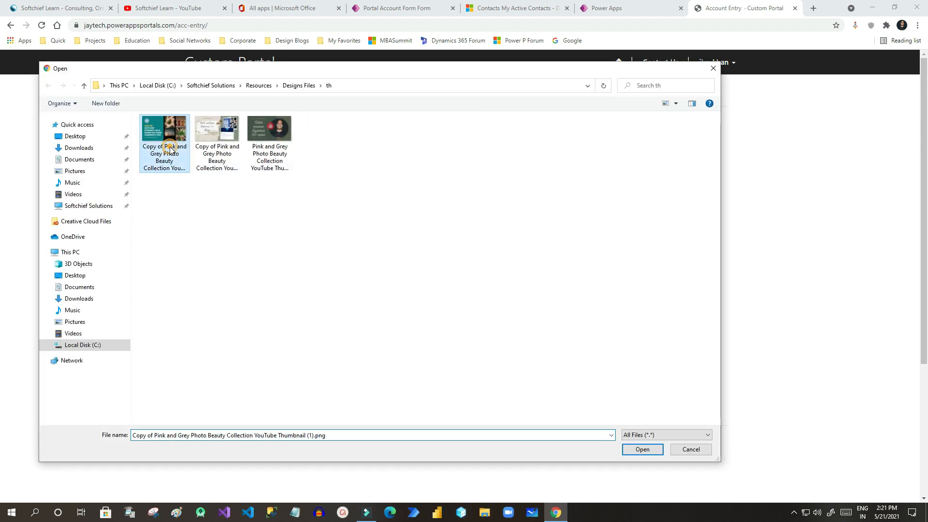
left_click(209, 444)
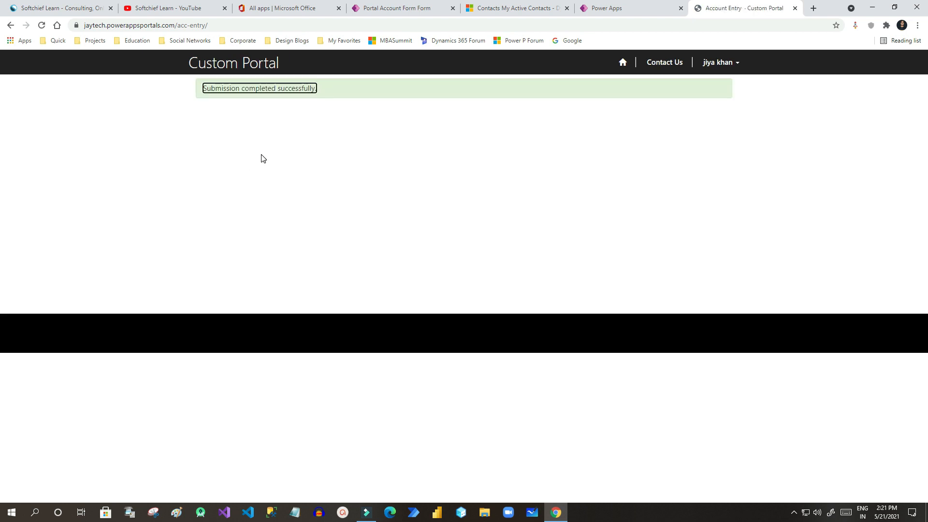
left_click(534, 14)
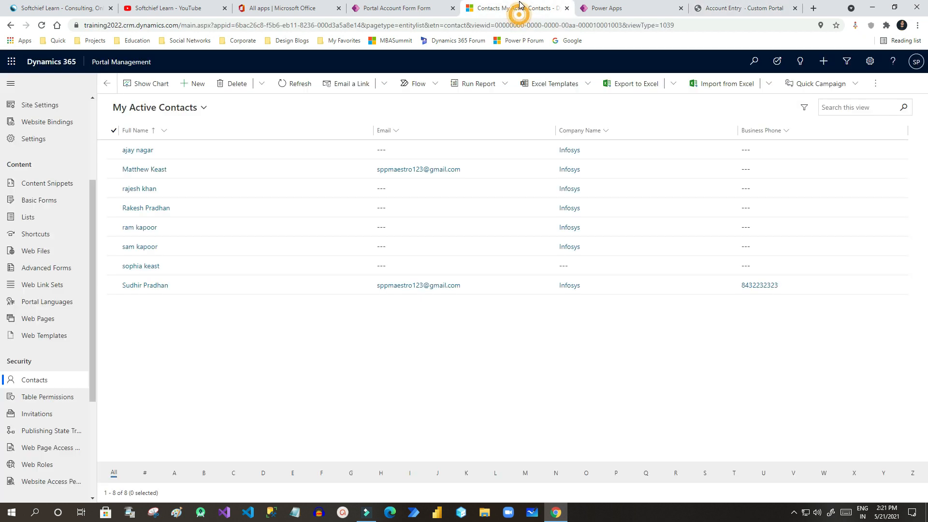
Open Power Apps from the Office apps page, change the environment to Practice, and launch Sales Hub.
scroll(94, 379, "down", 5)
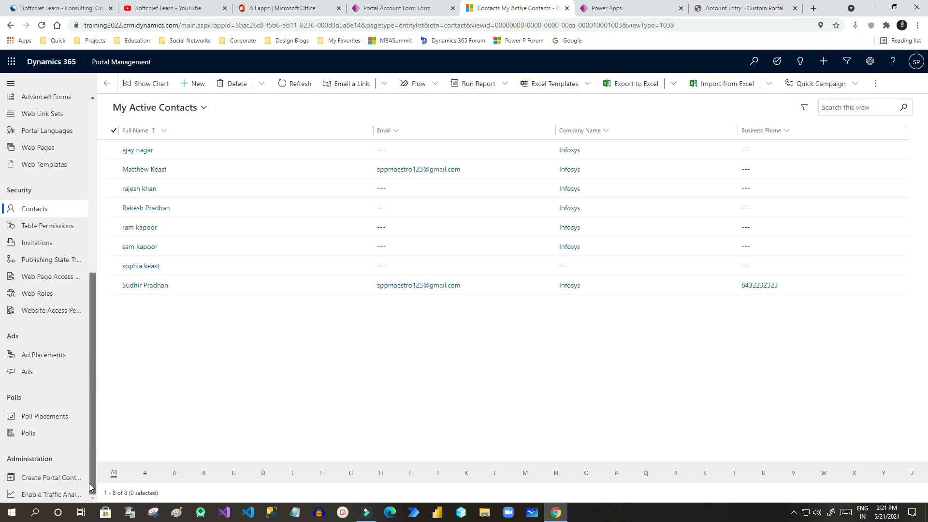
left_click(387, 8)
left_click(286, 8)
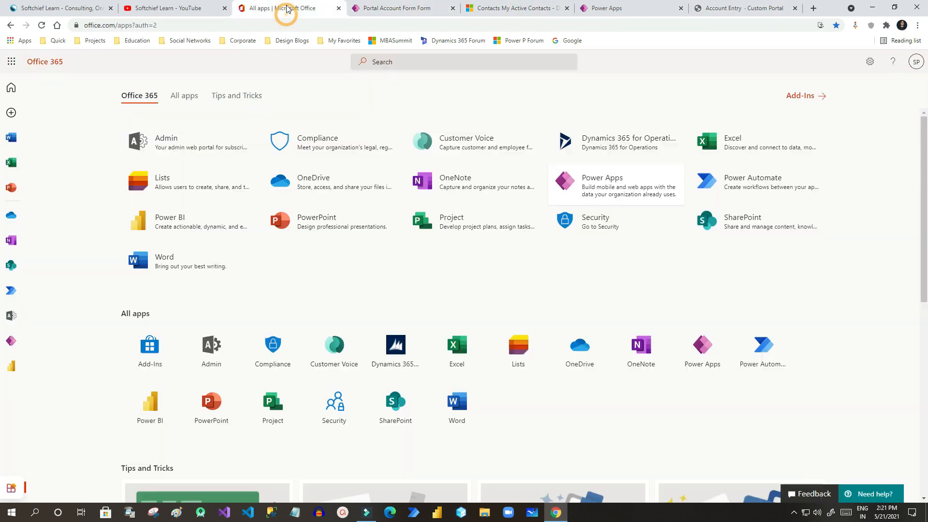
left_click(568, 184)
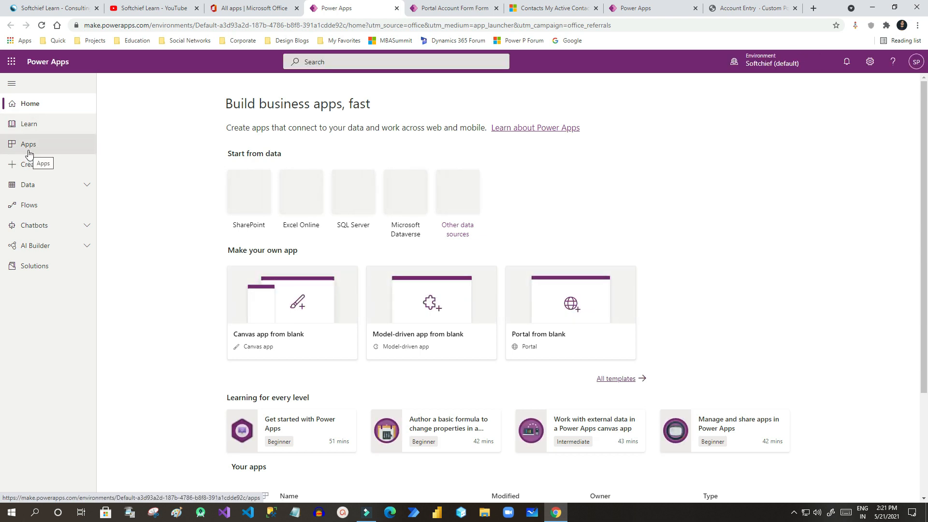
left_click(29, 145)
left_click(759, 63)
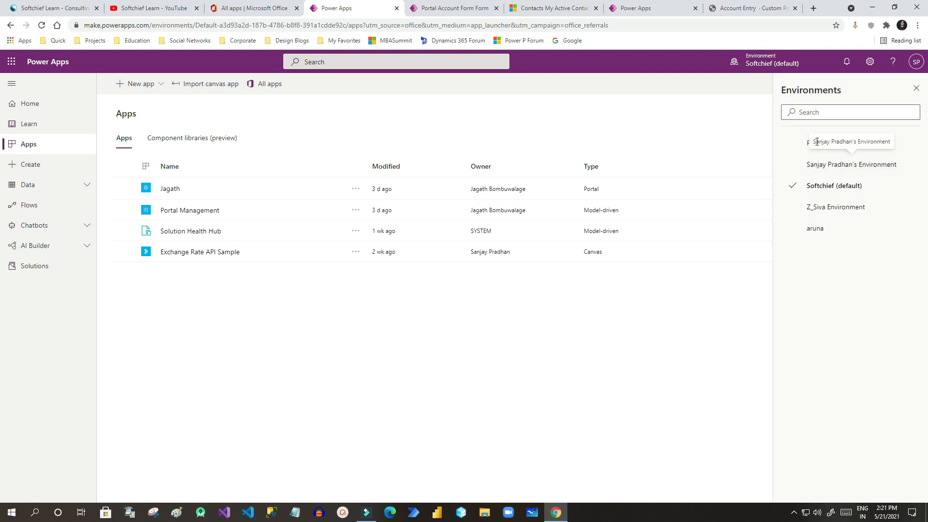
left_click(813, 149)
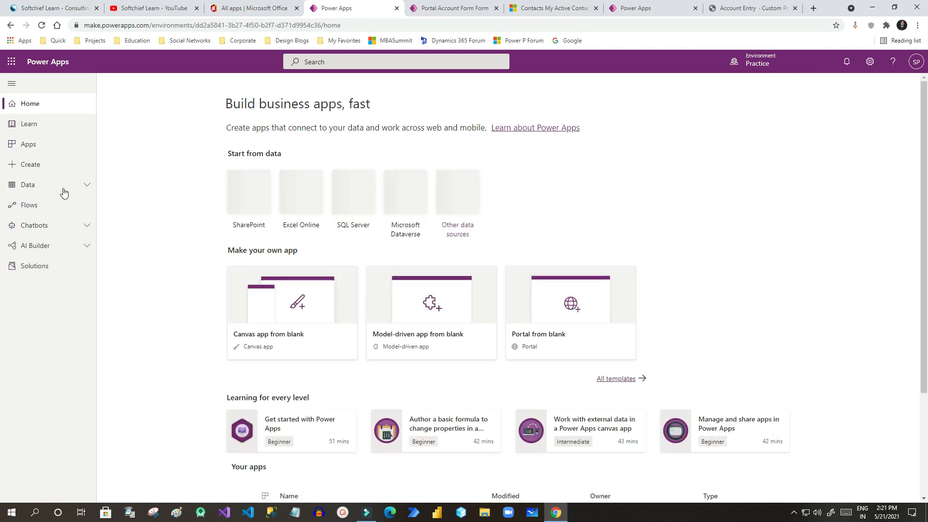
left_click(38, 152)
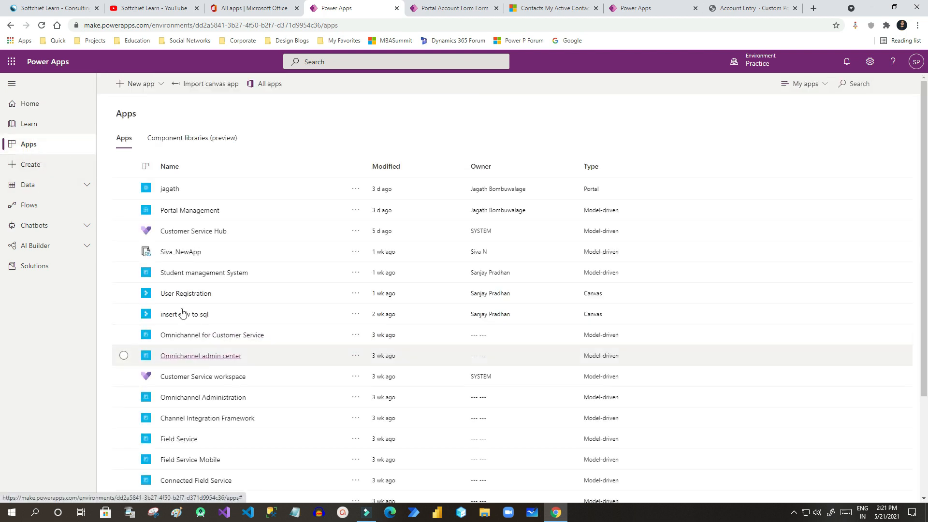
scroll(183, 313, "down", 4)
left_click(179, 432)
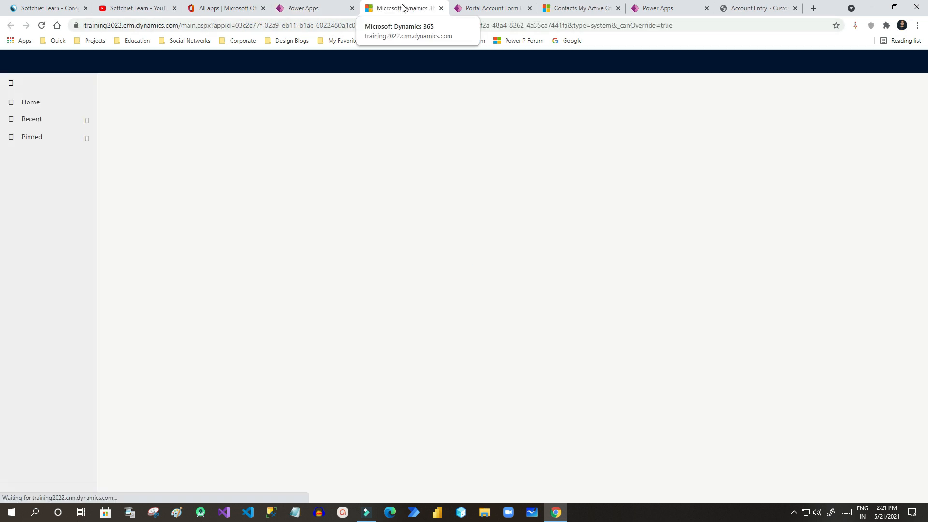
Switch the Accounts list to the All Accounts view.
left_click(35, 245)
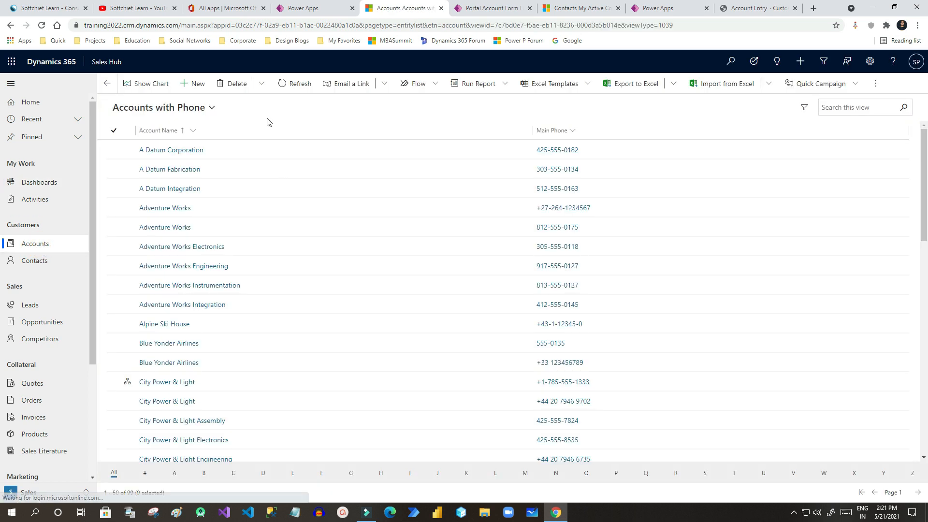
left_click(191, 107)
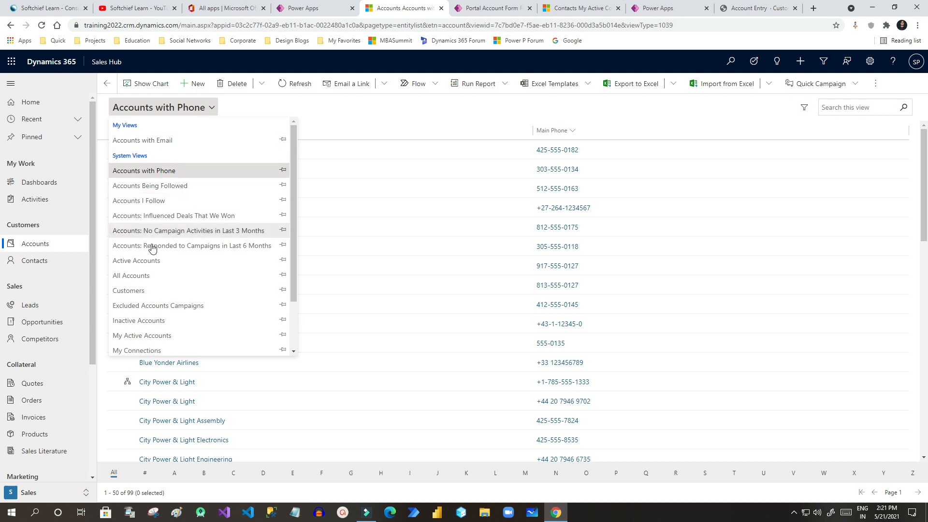
left_click(148, 276)
Search the All Accounts view for 'test'.
left_click(754, 8)
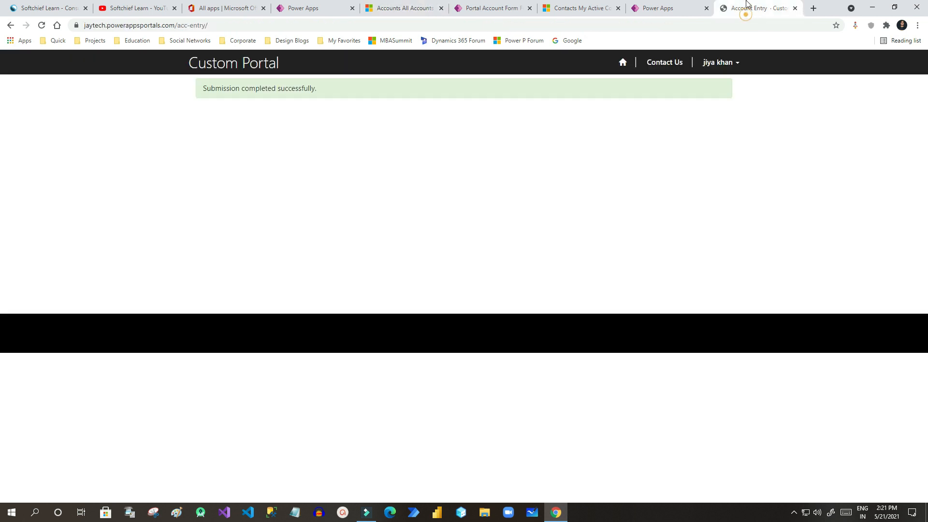
left_click(301, 10)
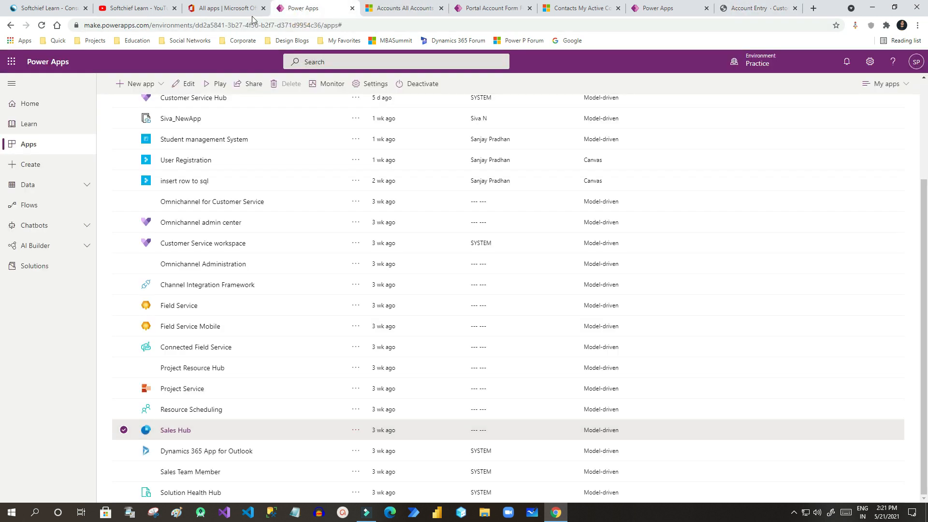
left_click(240, 11)
left_click(394, 11)
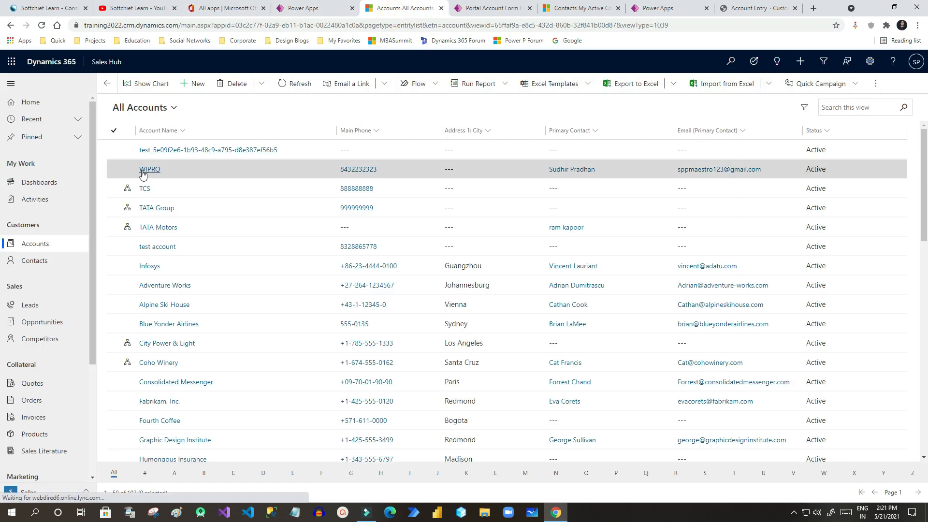
left_click(844, 107)
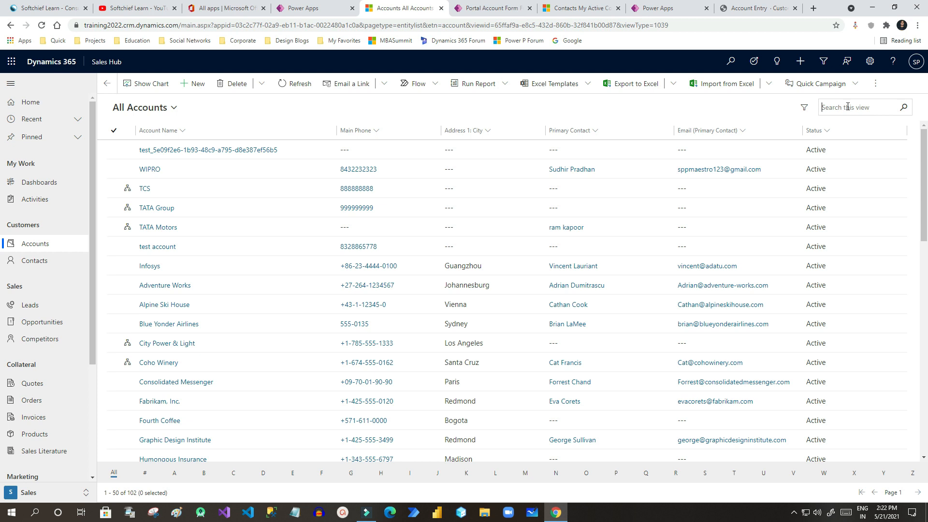
type("test")
key("Return")
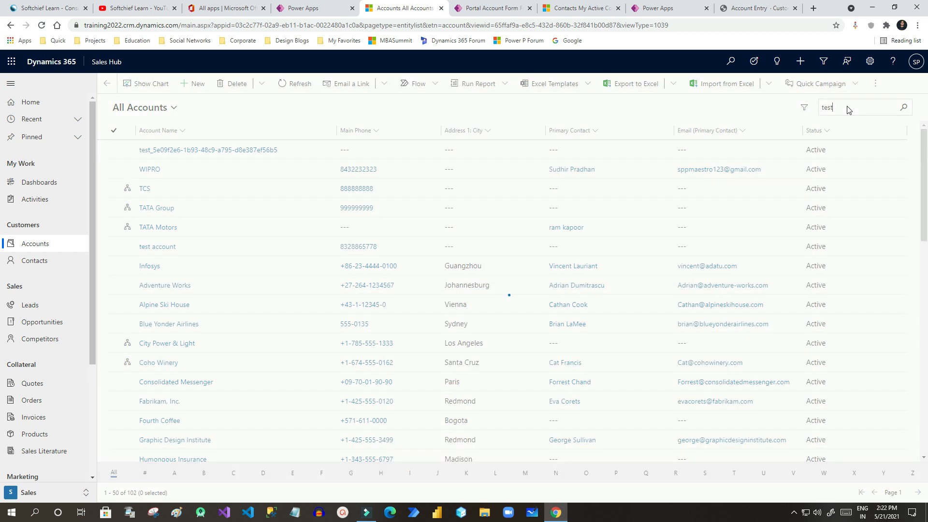
Open test account, save its note's PNG attachment, view it in Photos, then return to the portal.
double_click(242, 176)
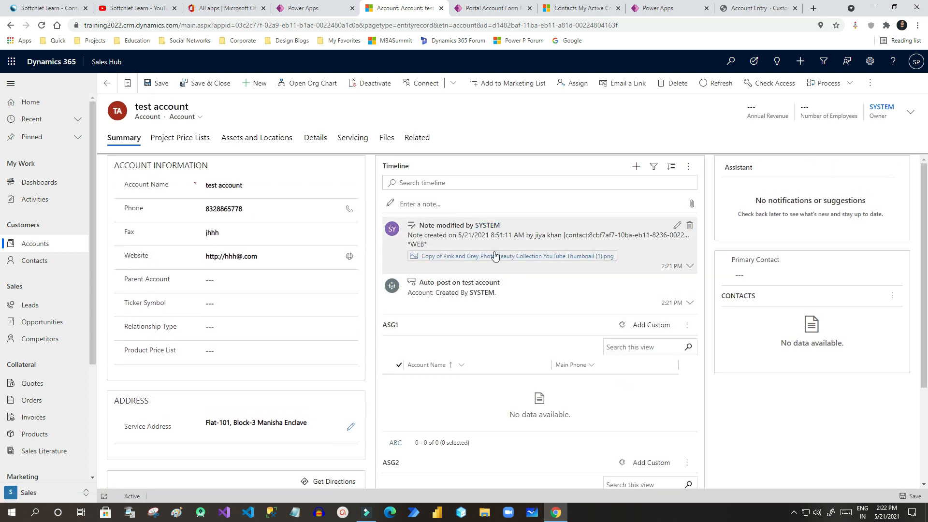
left_click(448, 259)
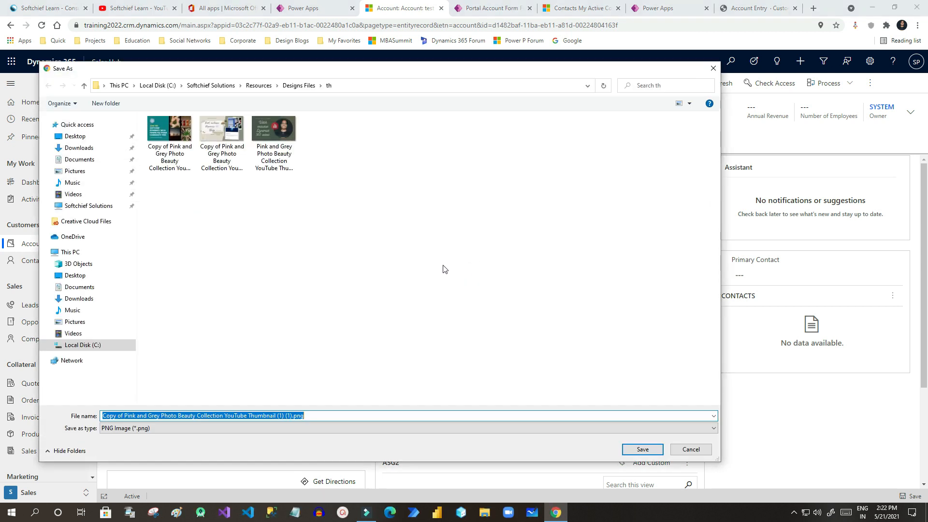
left_click(476, 226)
left_click(642, 450)
left_click(50, 495)
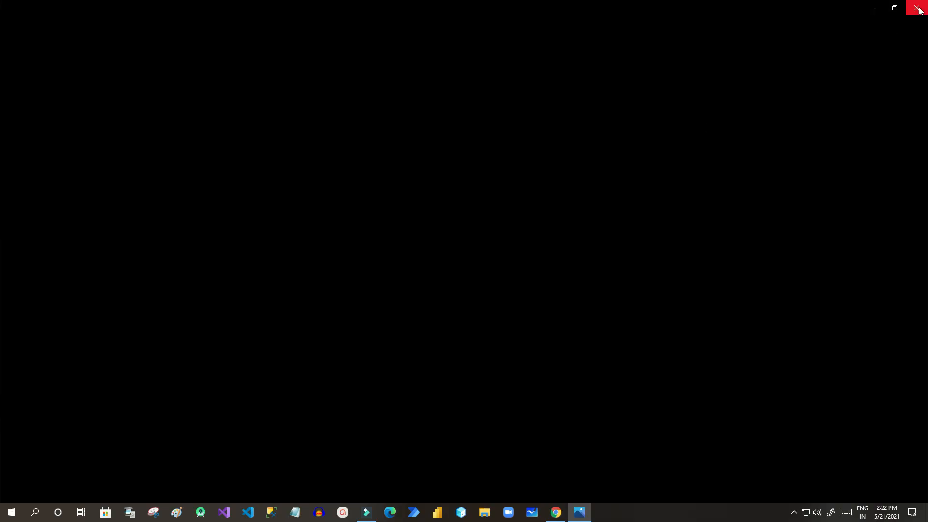
left_click(918, 9)
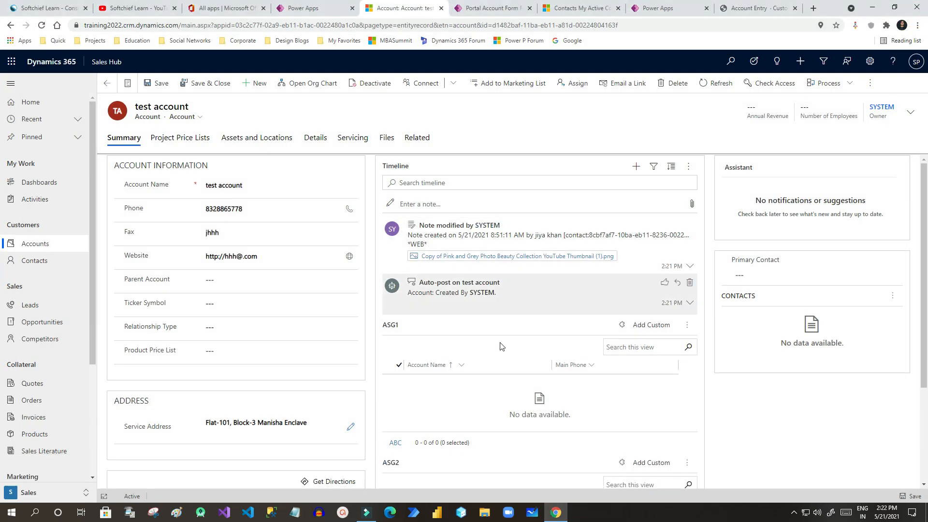
left_click(752, 8)
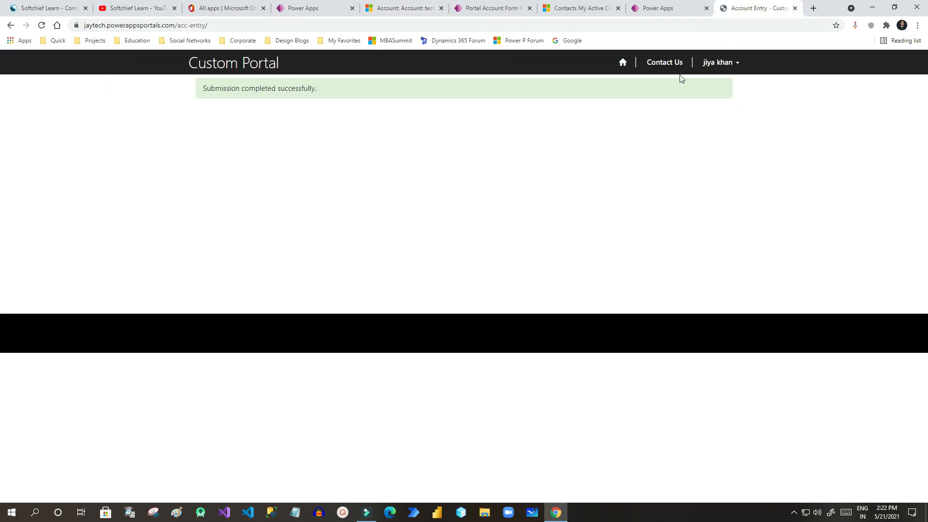
Reload the Account Entry page to a blank form, then cycle tabs back to Portal Management's contacts list.
left_click(234, 25)
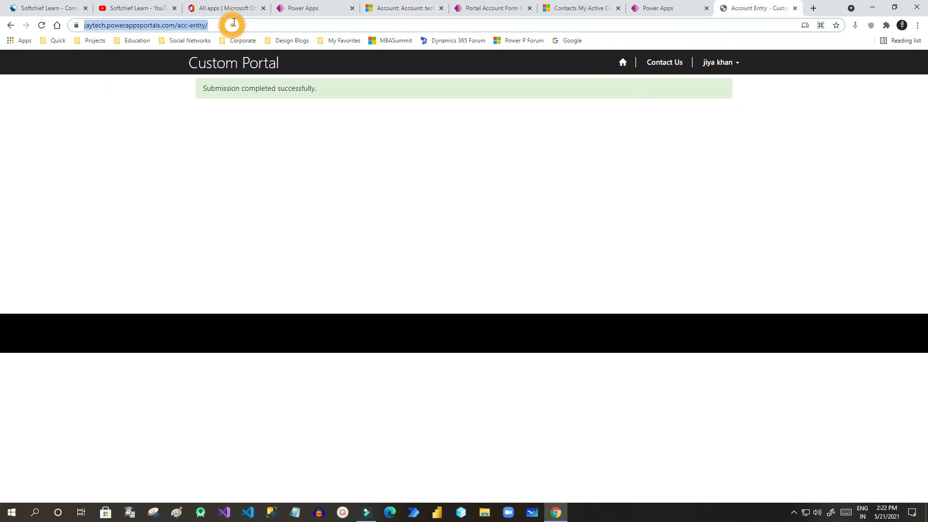
key("Return")
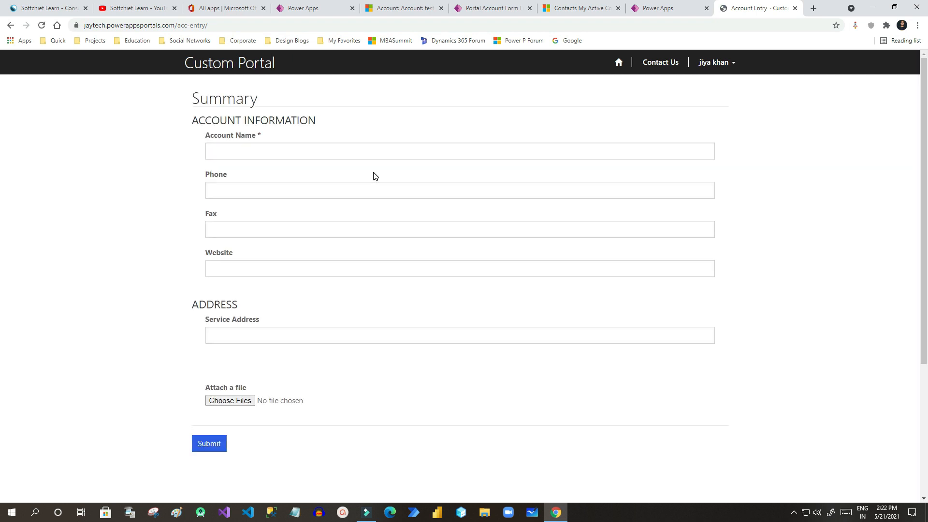
scroll(259, 354, "down", 1)
scroll(259, 354, "up", 1)
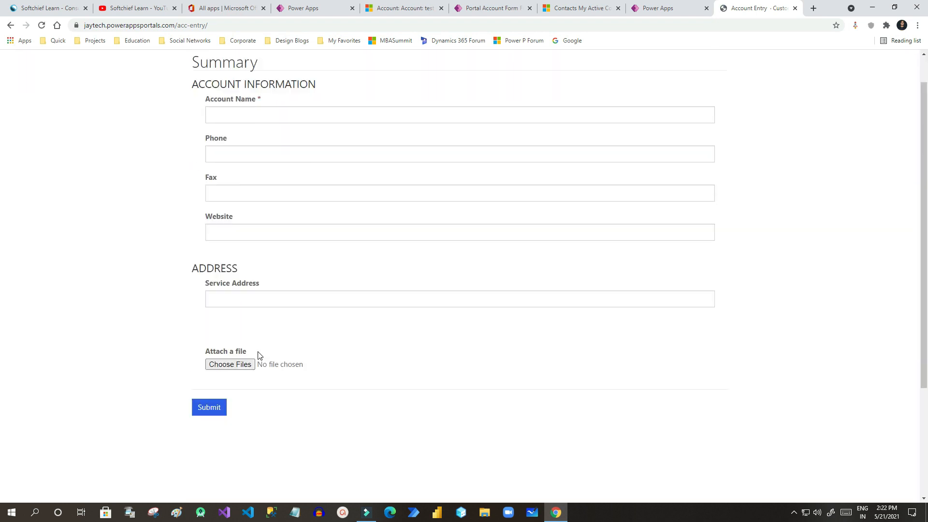
left_click(583, 11)
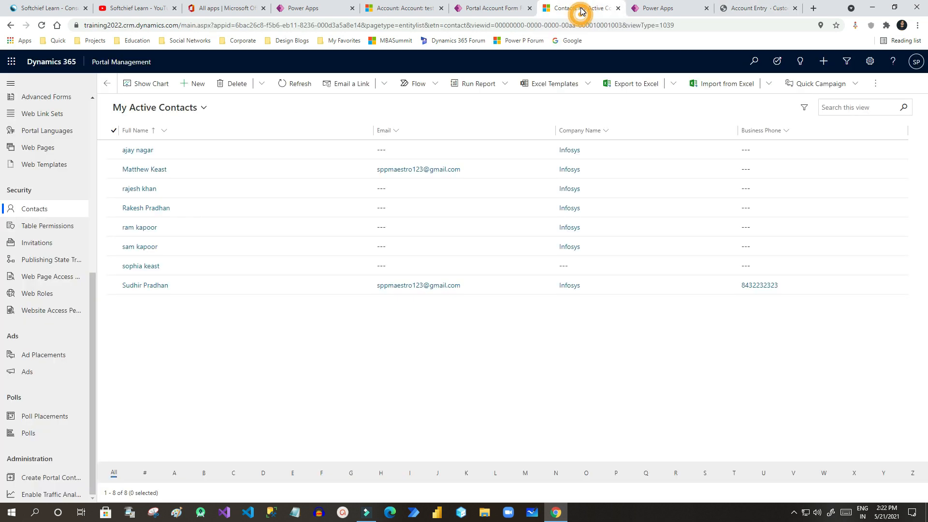
left_click(501, 8)
left_click(387, 10)
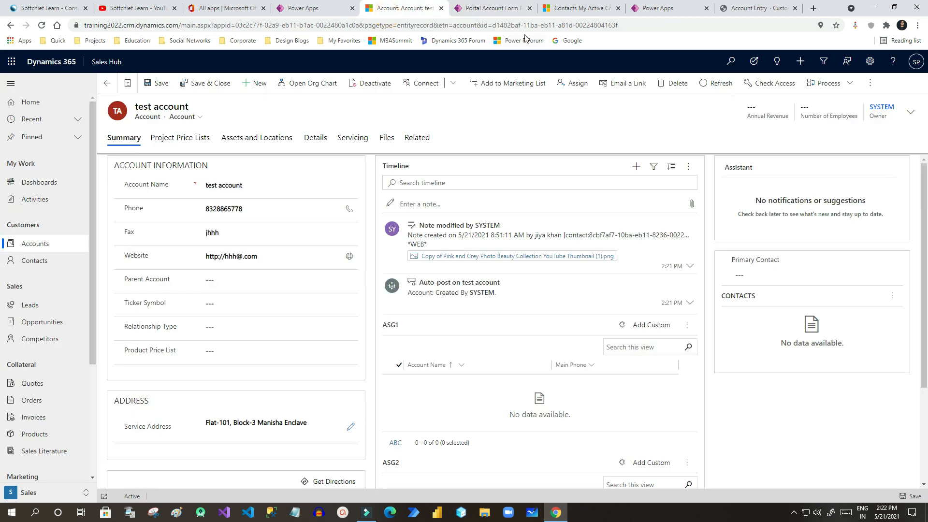
left_click(582, 9)
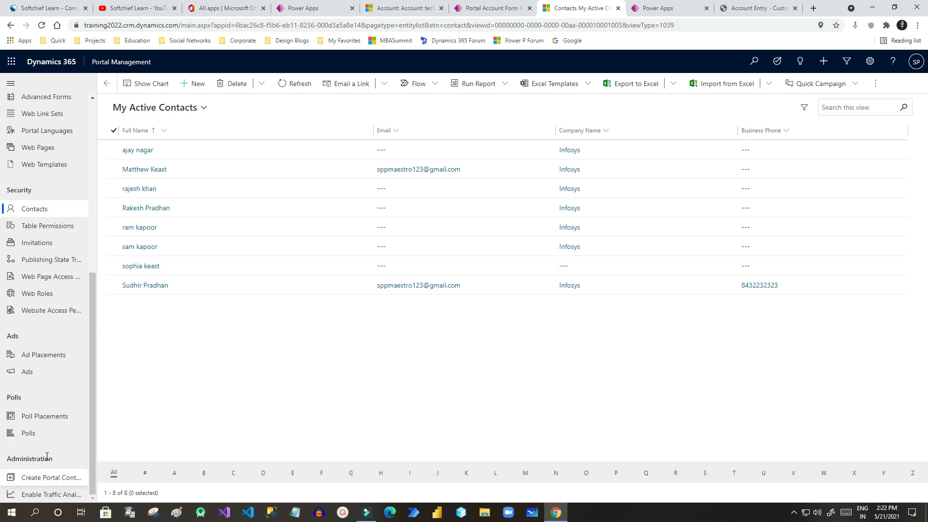
Open the Annotation table permission and inspect its locked table name and title.
left_click(45, 229)
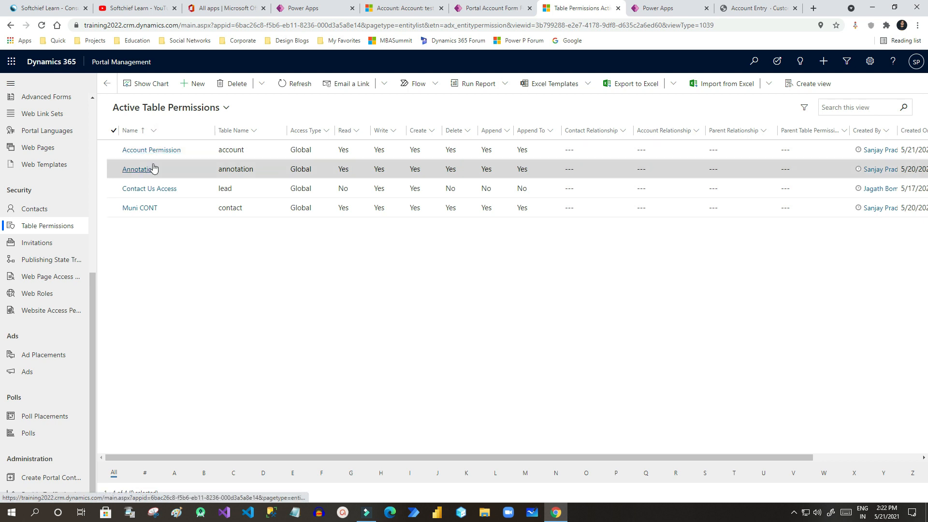
double_click(183, 173)
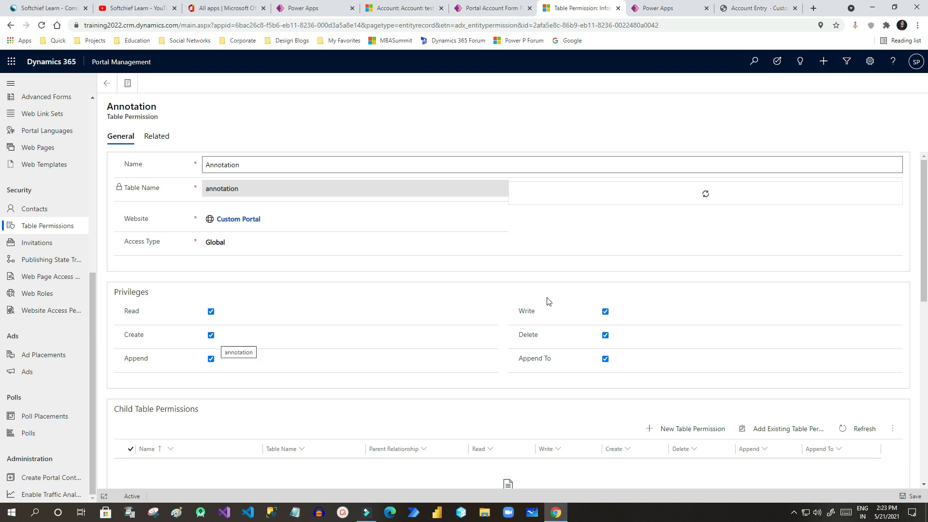
left_click(279, 192)
left_click(215, 192)
left_click(265, 190)
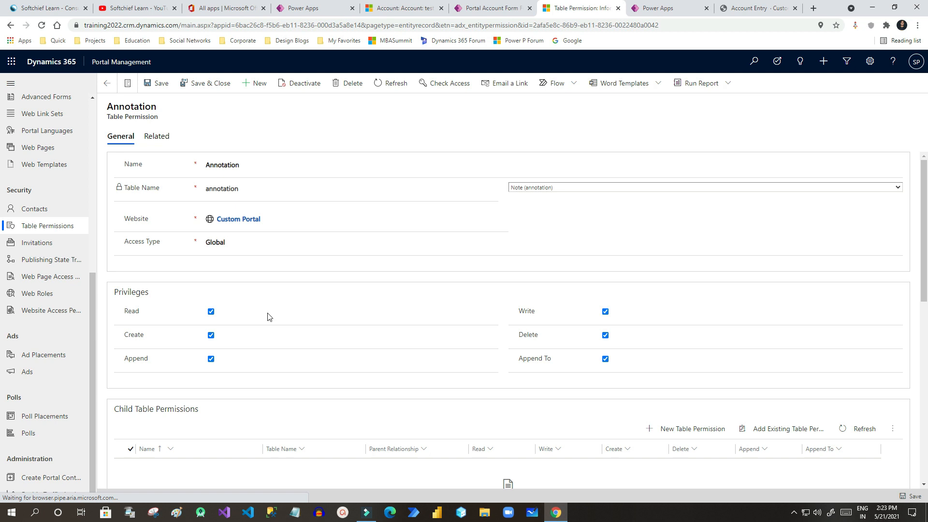
scroll(271, 319, "down", 4)
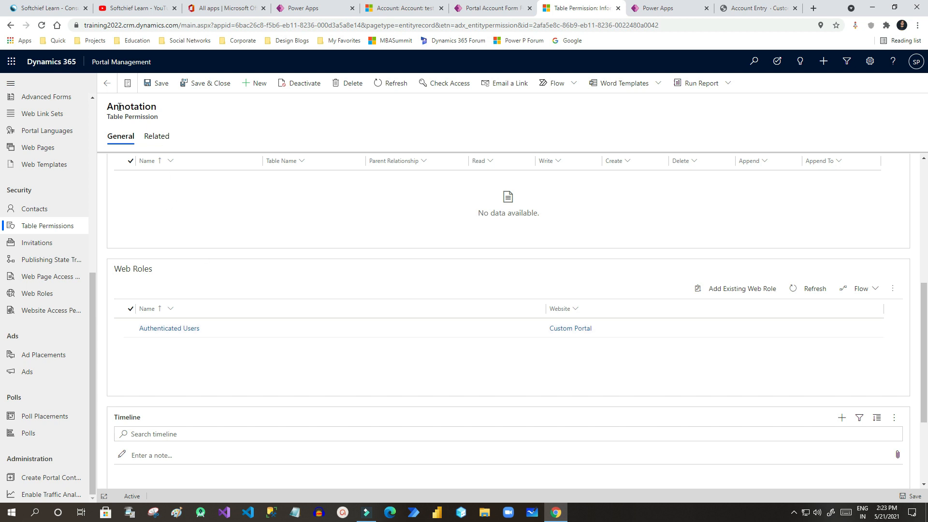
left_click_drag(108, 107, 160, 109)
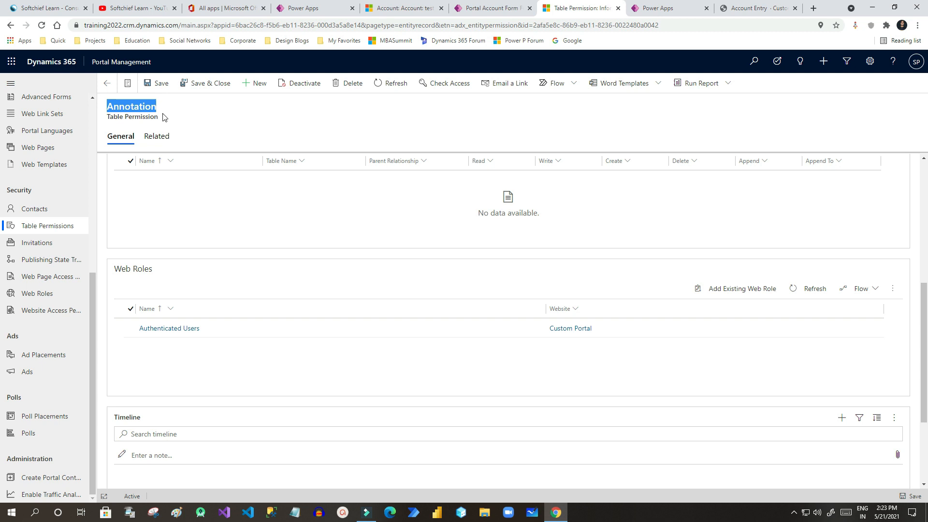
left_click(119, 111)
double_click(114, 106)
left_click(154, 107)
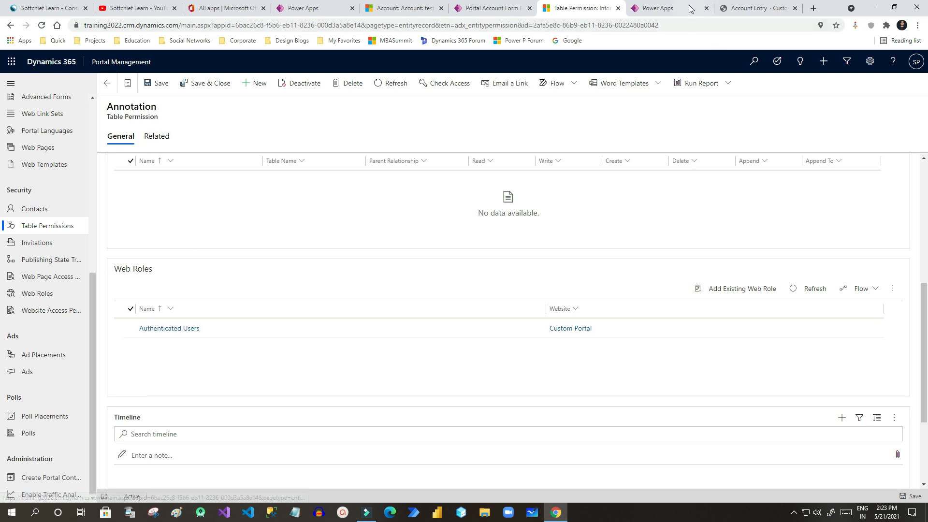
left_click(734, 5)
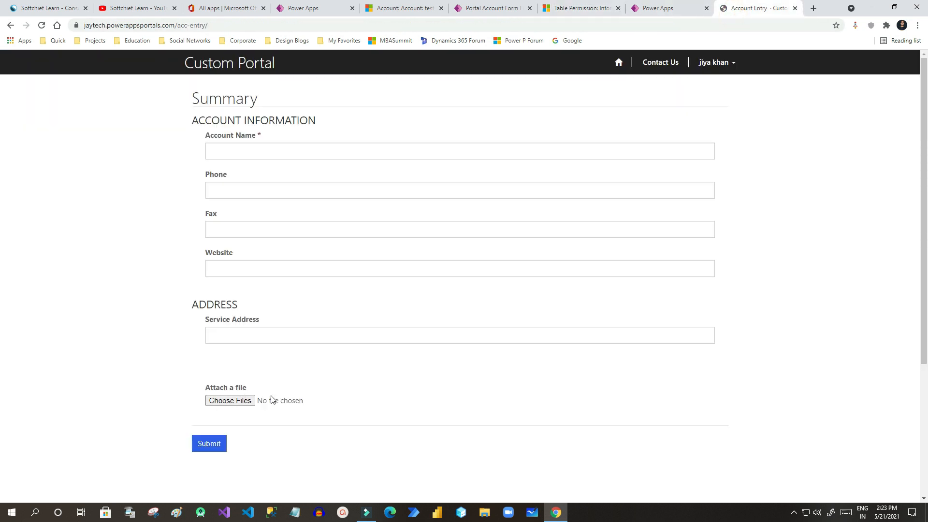
left_click(569, 8)
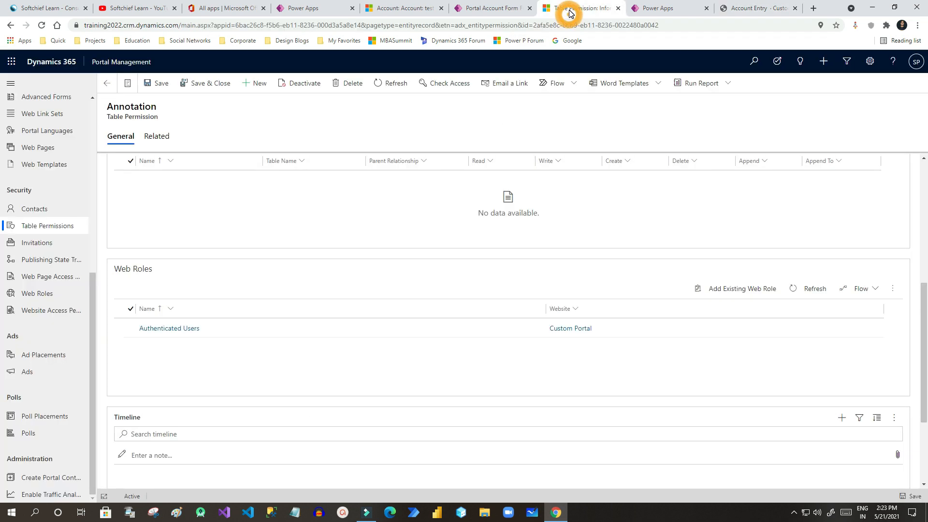
Remove Authenticated Users from the Annotation permission's web roles and save it.
left_click(127, 328)
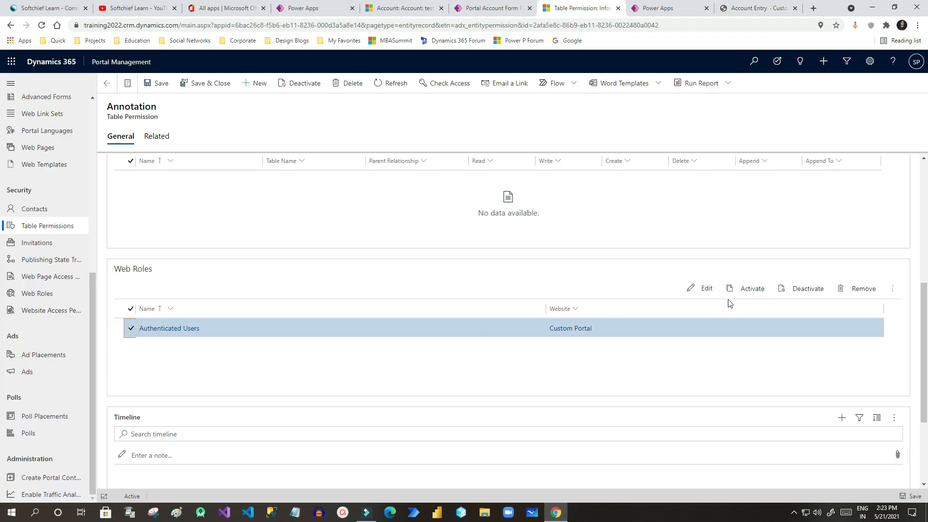
left_click(850, 293)
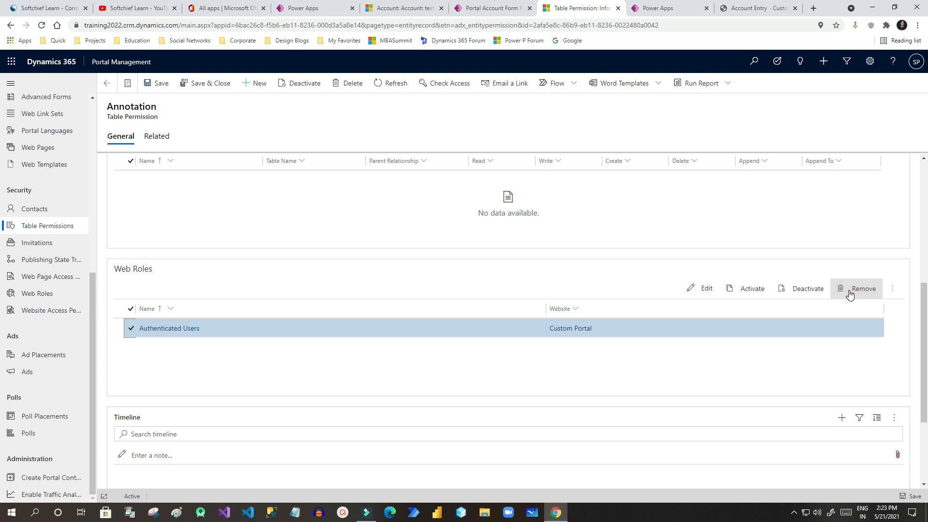
scroll(303, 244, "up", 5)
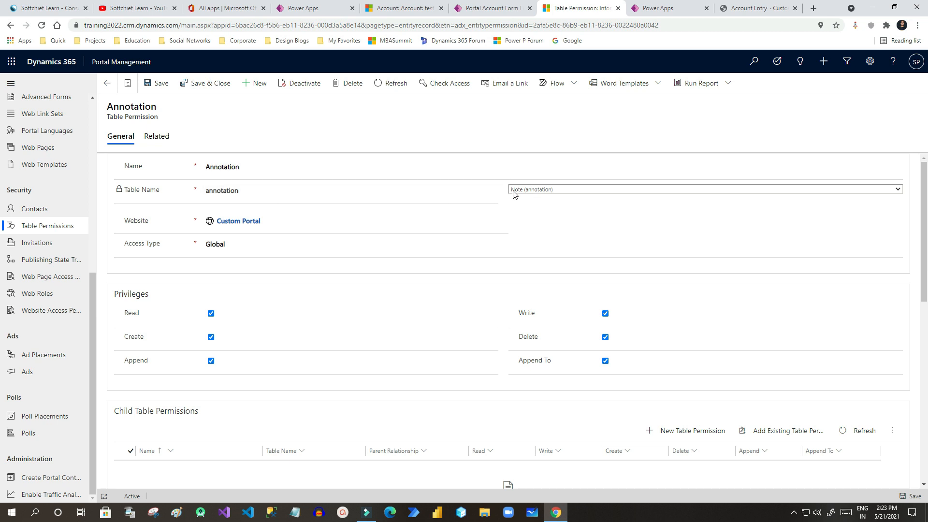
left_click(158, 86)
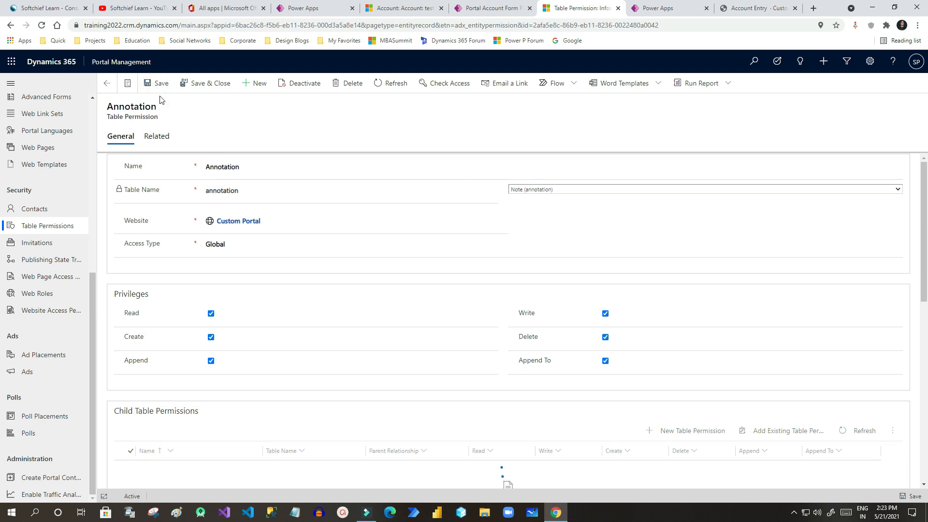
left_click(756, 8)
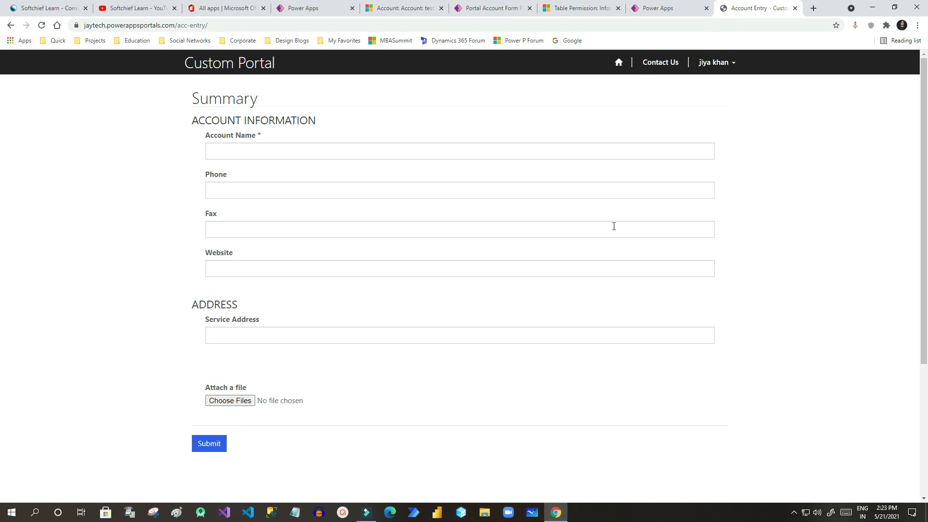
Re-save the Annotation table permission and sync the portal's configuration in the portal studio.
key("F5")
left_click(582, 8)
left_click(161, 83)
scroll(371, 266, "down", 5)
scroll(381, 292, "up", 5)
left_click(663, 10)
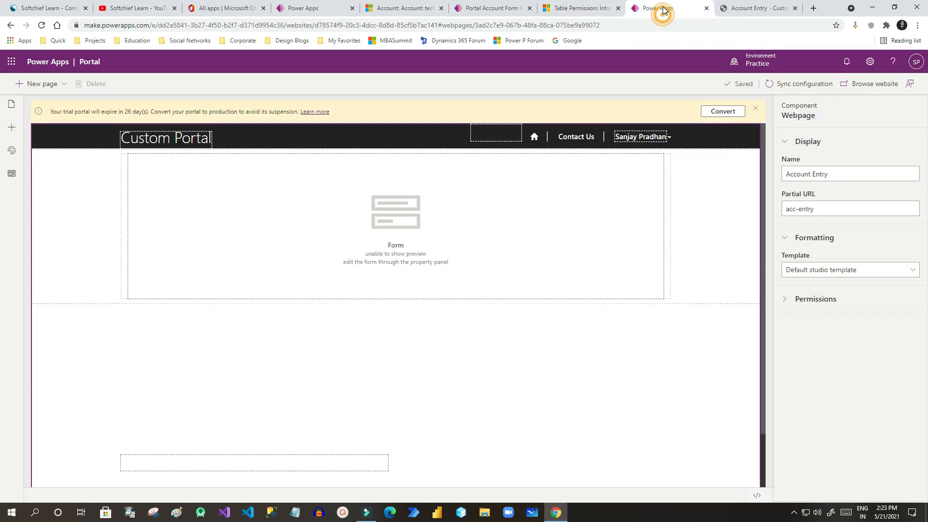
left_click(785, 84)
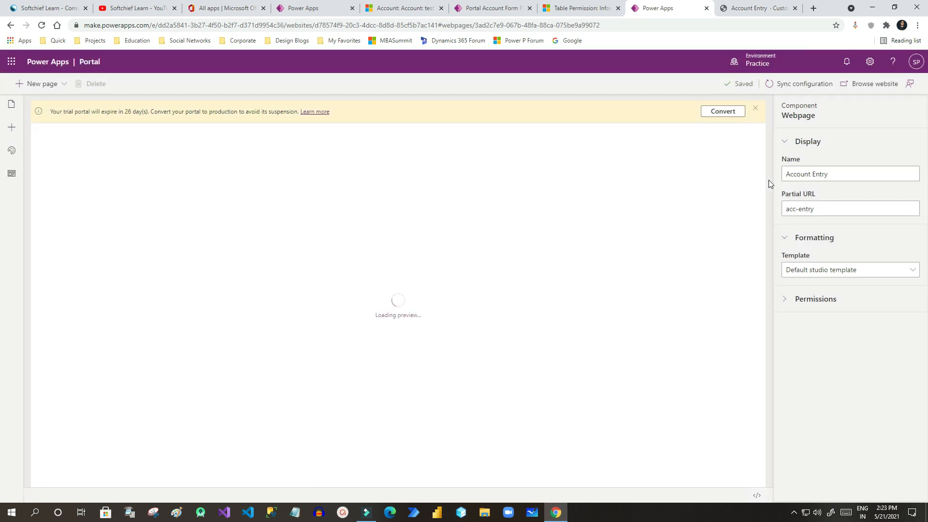
Reload the live Account Entry form and confirm no file attachment field appears below Service Address.
left_click(866, 85)
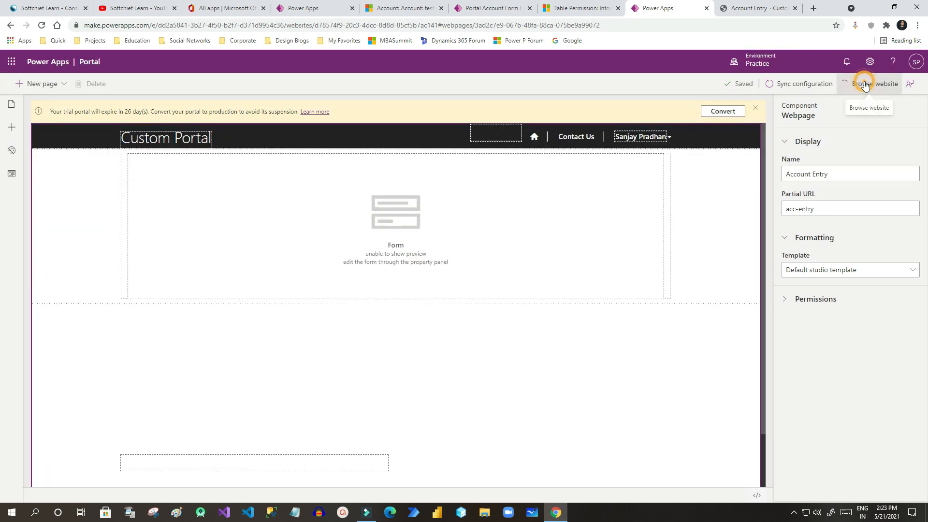
left_click(759, 9)
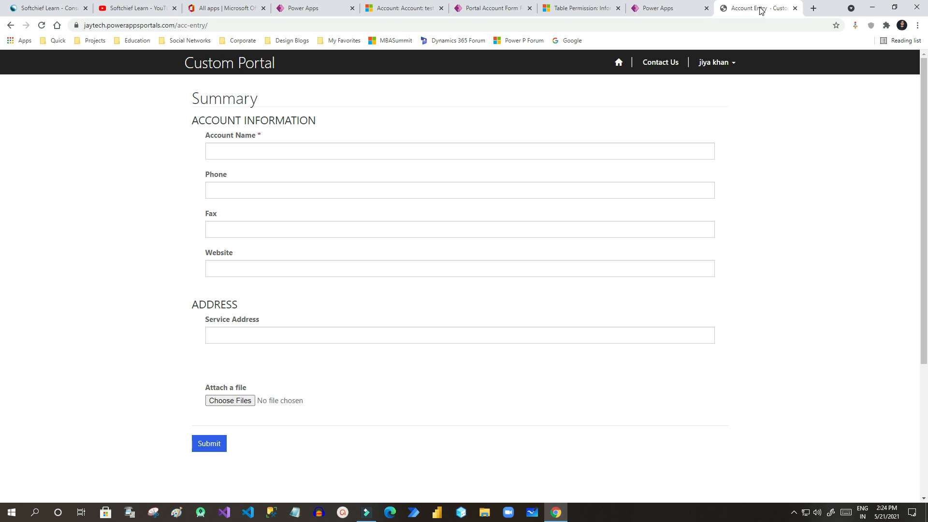
key("F5")
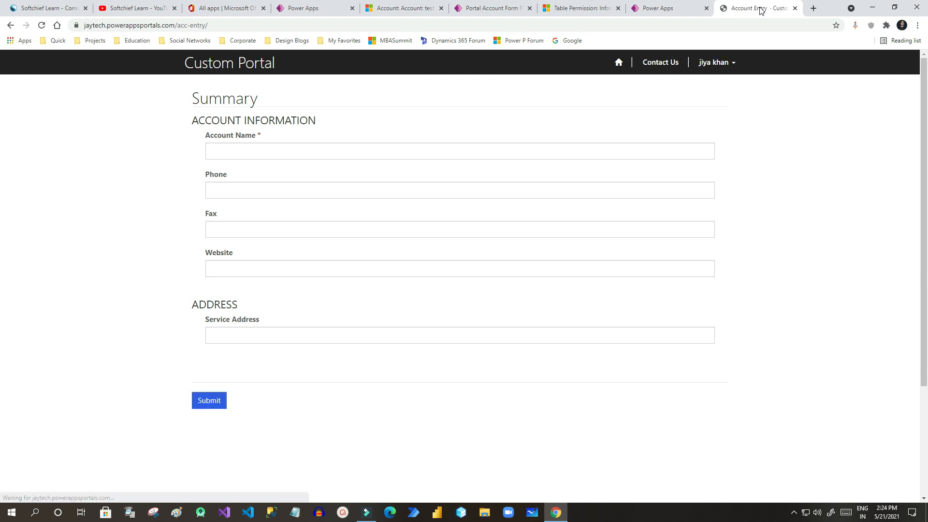
left_click_drag(184, 355, 391, 360)
left_click_drag(184, 357, 367, 373)
left_click_drag(183, 353, 341, 369)
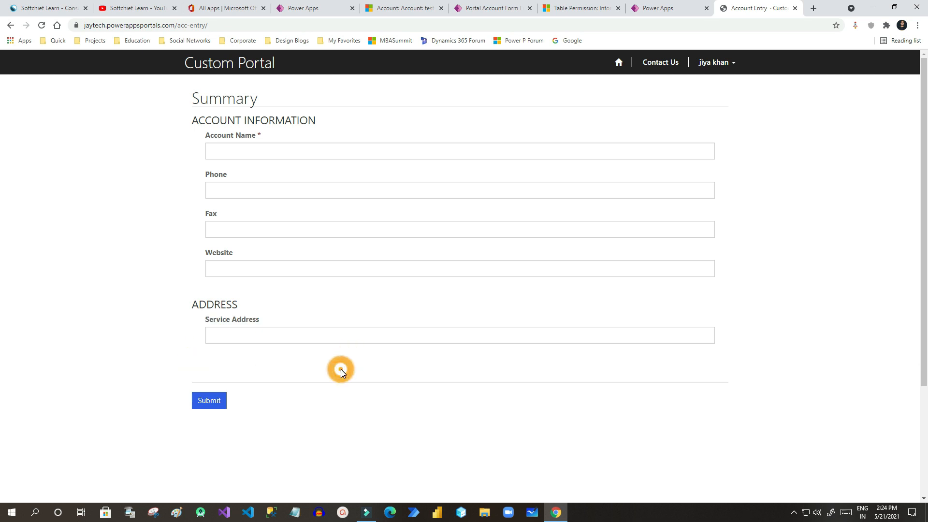
left_click_drag(195, 368, 325, 373)
left_click(578, 8)
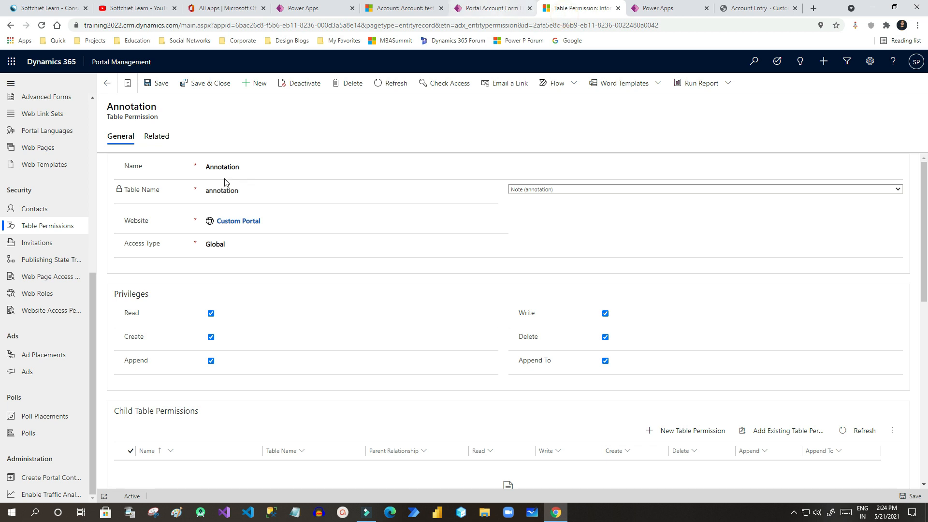
Link the Authenticated Users web role to the Annotation table permission.
left_click_drag(111, 108, 161, 120)
left_click(160, 117)
scroll(316, 314, "down", 4)
scroll(315, 314, "down", 1)
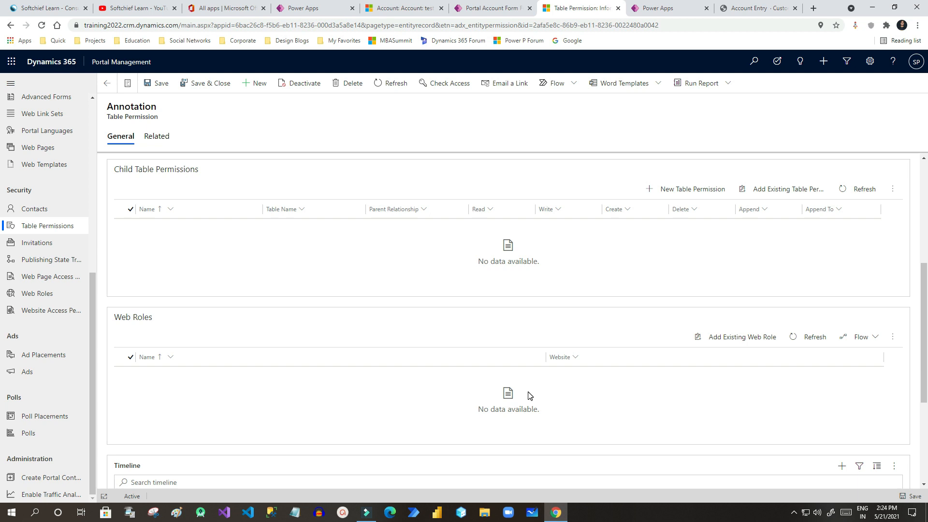
left_click(729, 336)
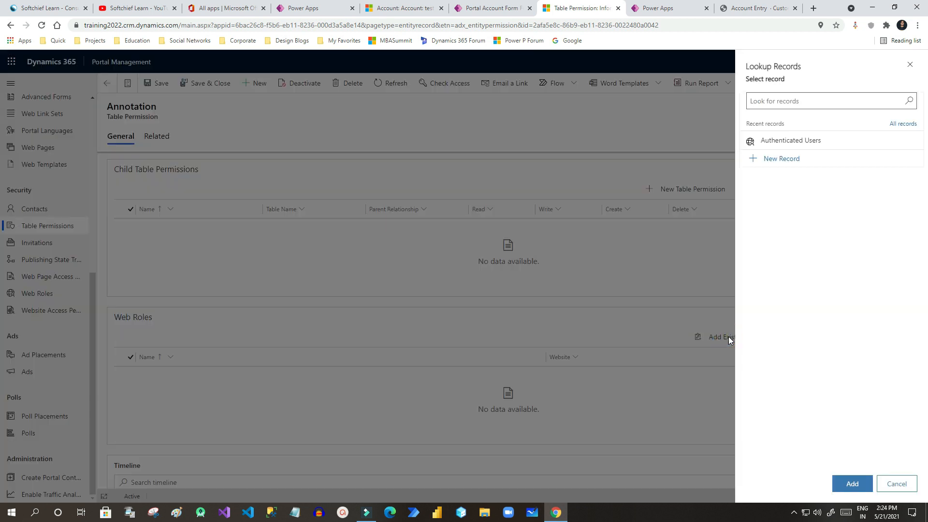
left_click(791, 140)
left_click(852, 483)
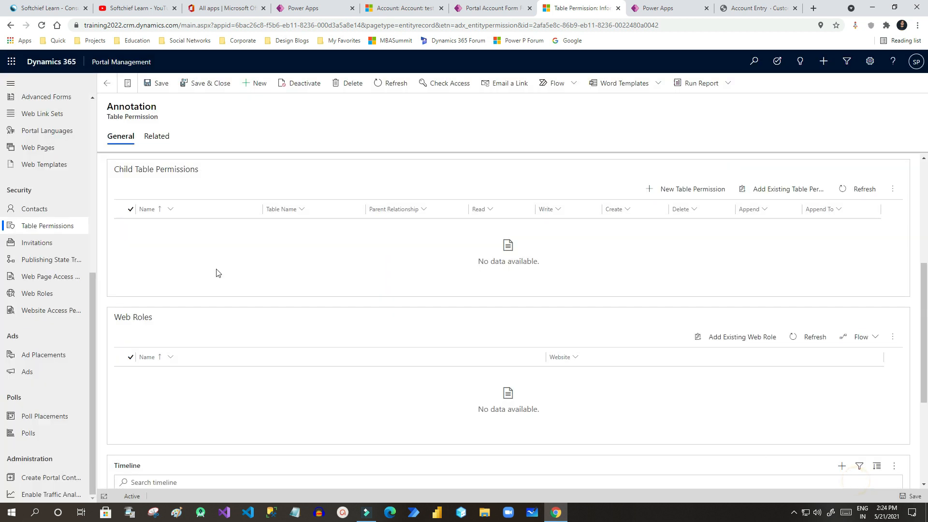
Save the Annotation table permission record.
left_click_drag(114, 106, 152, 117)
left_click(151, 117)
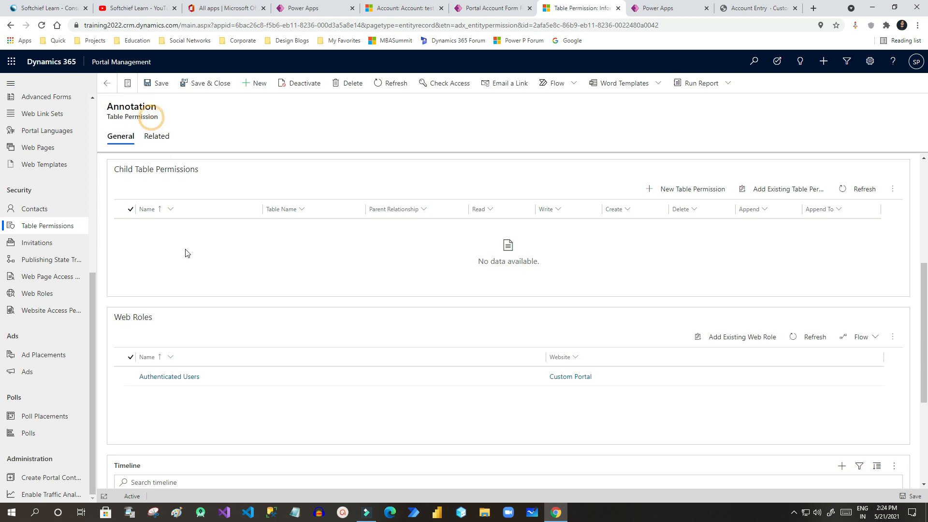
left_click(162, 84)
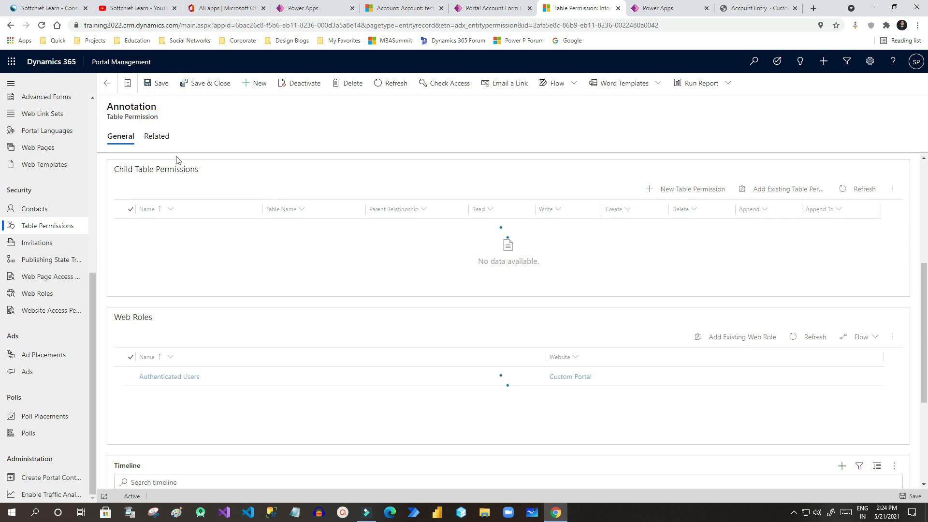
left_click(663, 9)
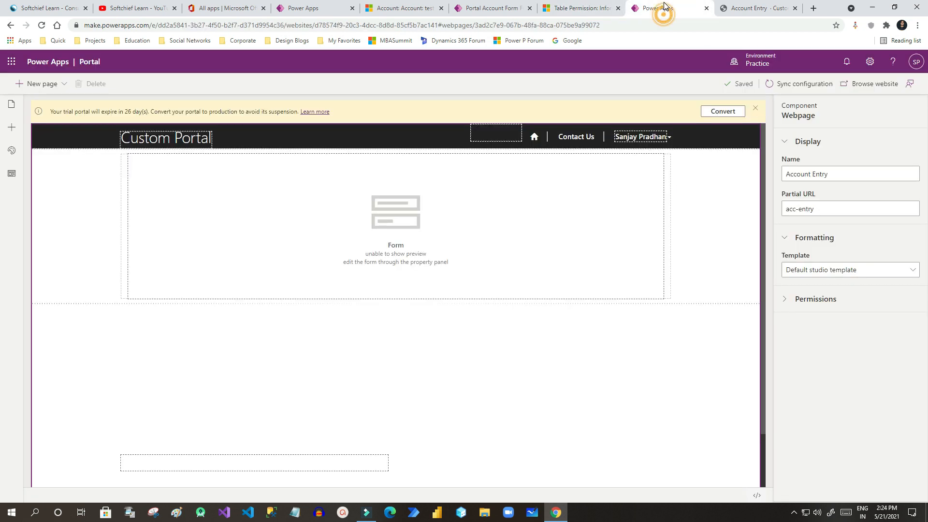
Sync the portal configuration and bring up the reloaded Account Entry page.
left_click(804, 84)
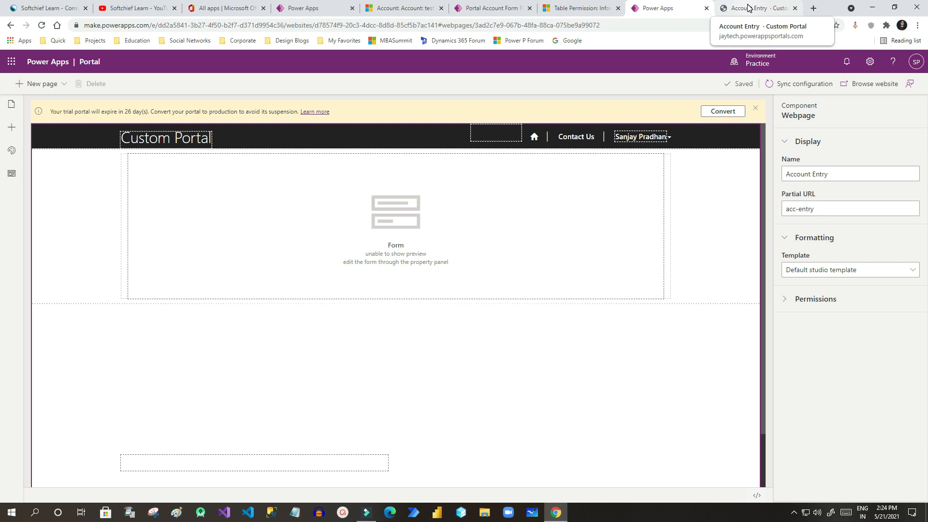
left_click(748, 8)
scroll(387, 310, "down", 4)
scroll(298, 323, "up", 2)
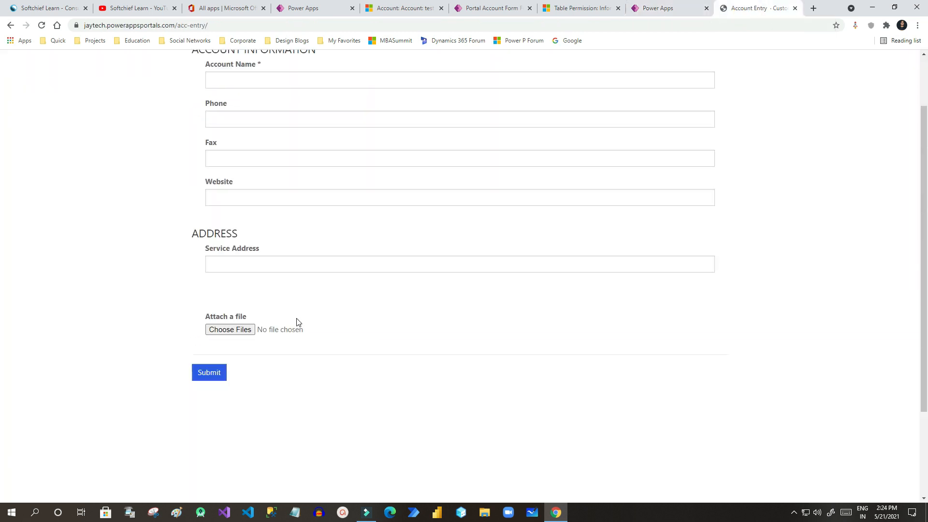
Test the Attach a file field's file chooser on the Account Entry form, then dismiss it.
left_click_drag(199, 334, 335, 357)
left_click(334, 355)
left_click_drag(199, 333, 246, 334)
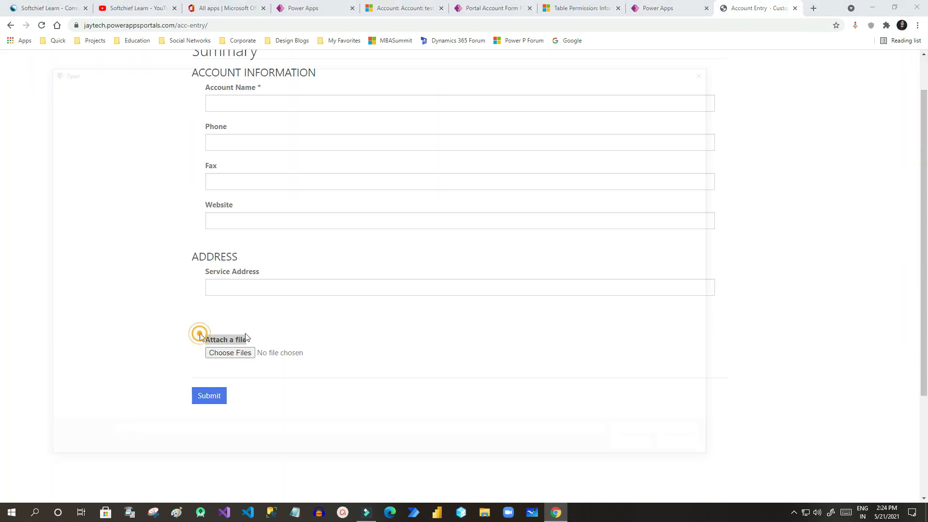
left_click(714, 70)
scroll(349, 209, "down", 1)
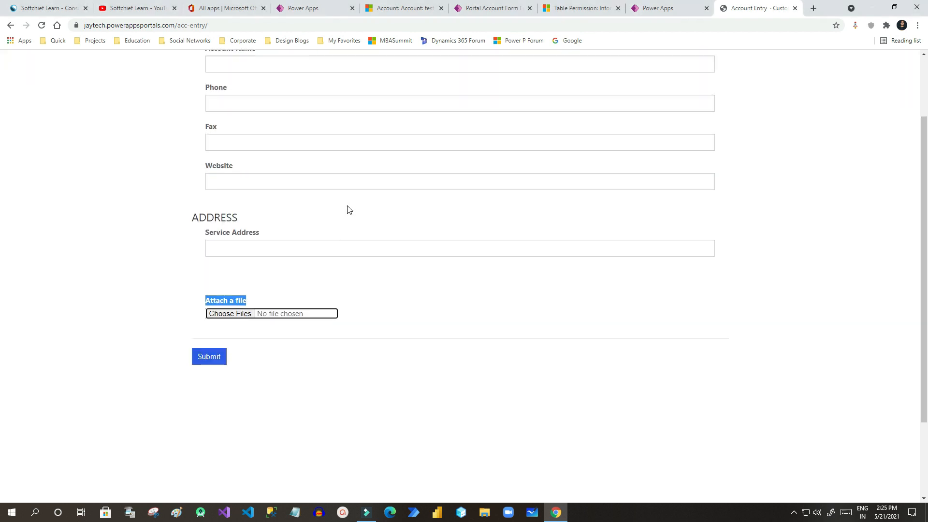
scroll(349, 209, "up", 2)
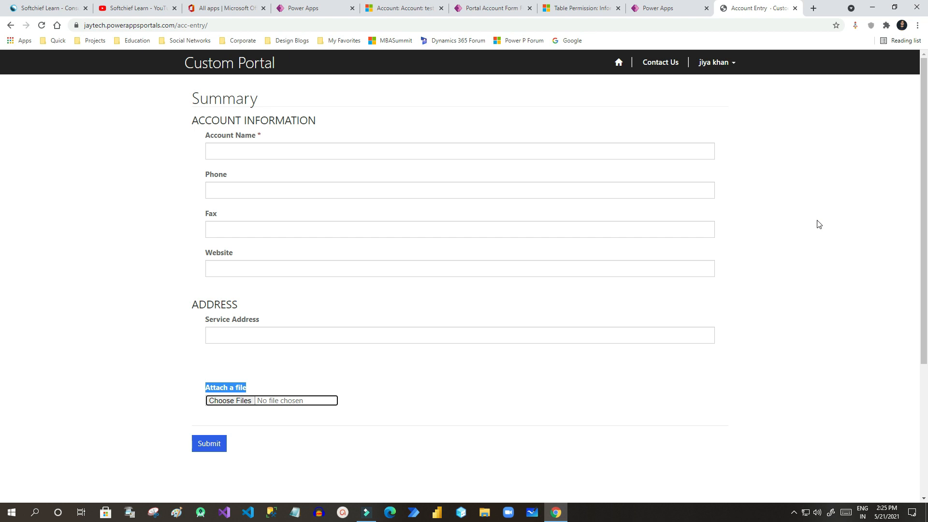
left_click(803, 224)
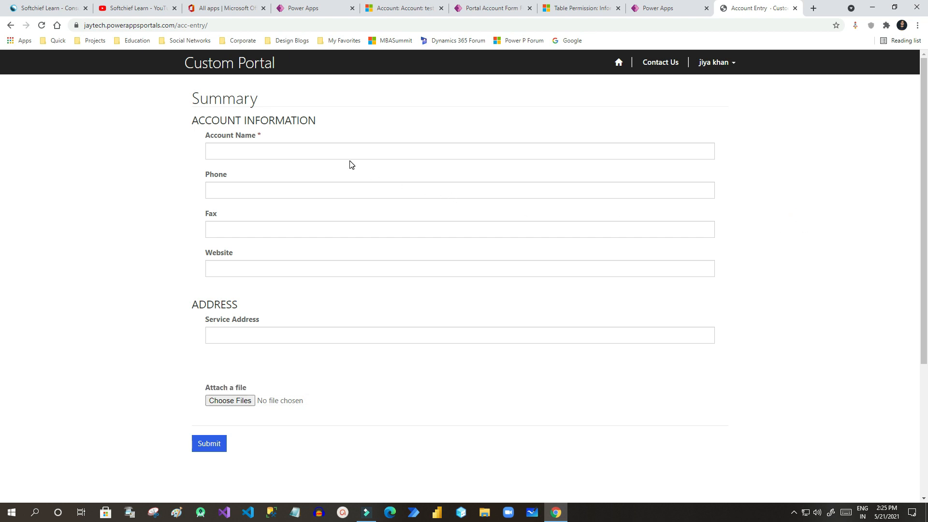
Browse the Softchief Learn channel's Leaders, Experts, Genius, Consultants and Mentors membership tiers.
left_click(140, 8)
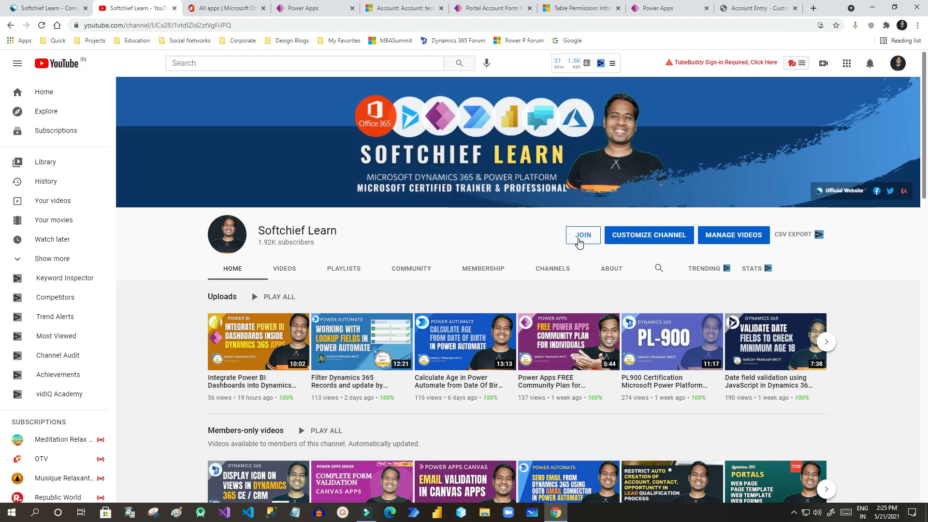
left_click(579, 241)
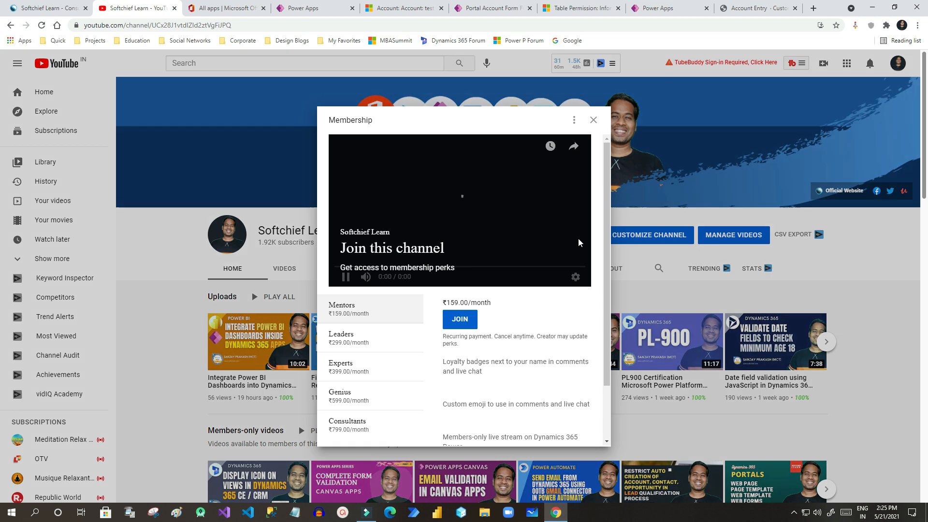
scroll(589, 234, "down", 2)
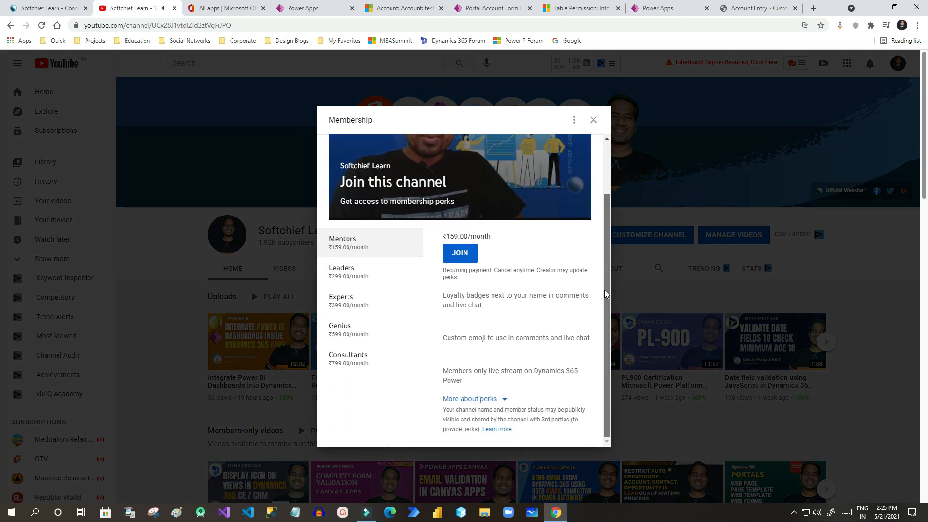
left_click(362, 265)
left_click(361, 362)
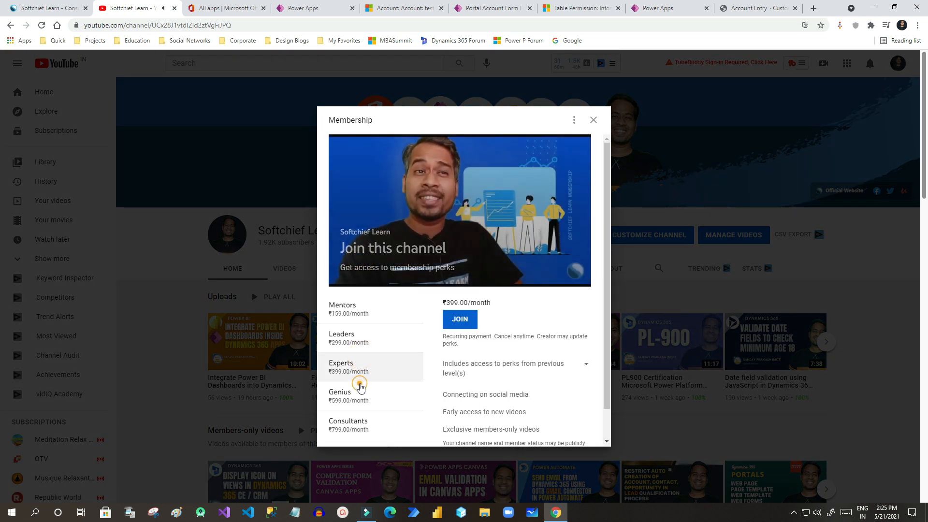
left_click(362, 389)
left_click(358, 420)
left_click(370, 312)
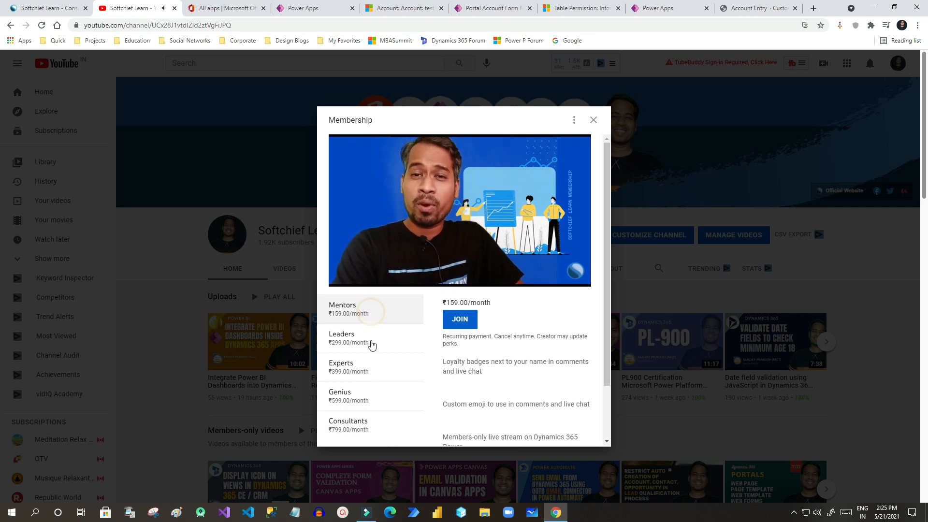
left_click(369, 341)
Close the membership options and open the Join Community page from softchief.com.
left_click(594, 119)
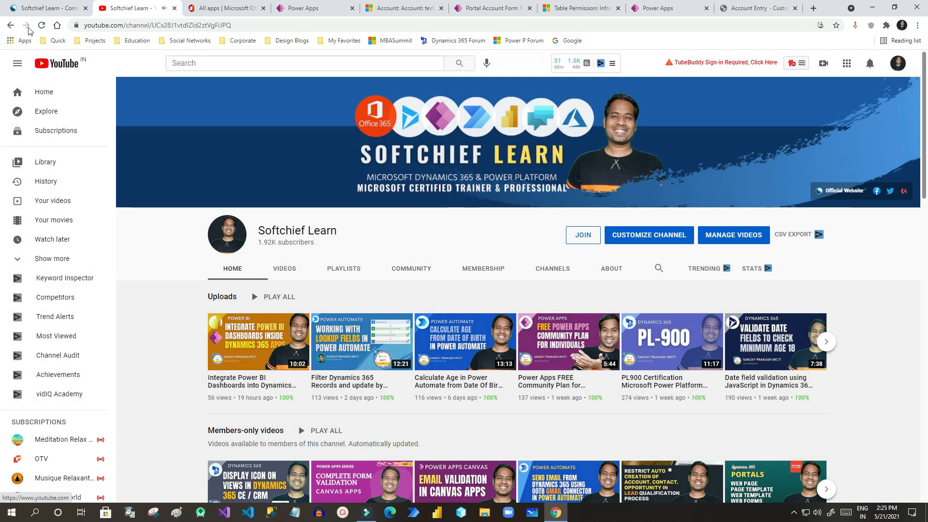
left_click(43, 8)
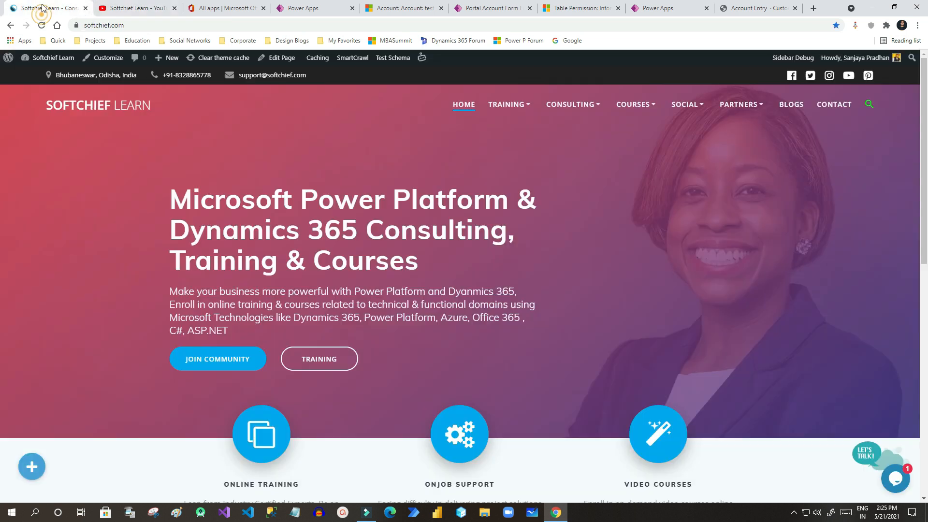
left_click(219, 367)
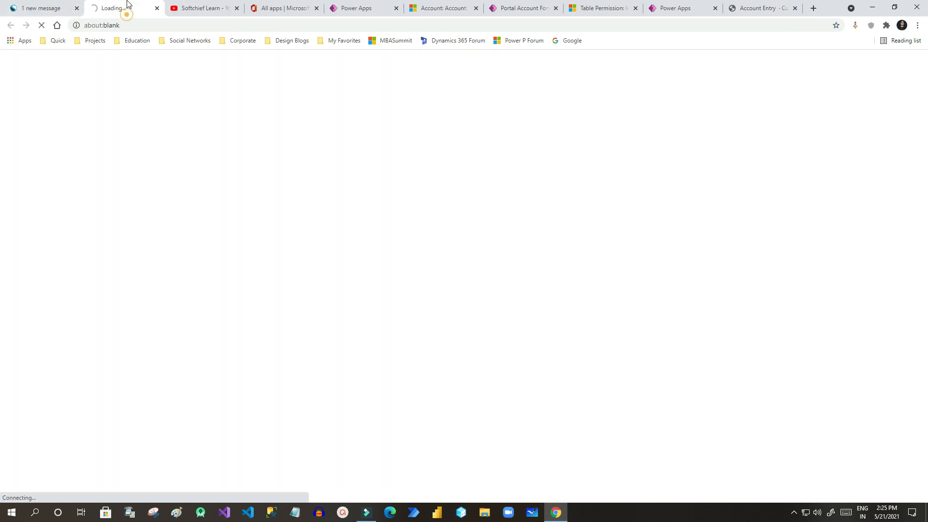